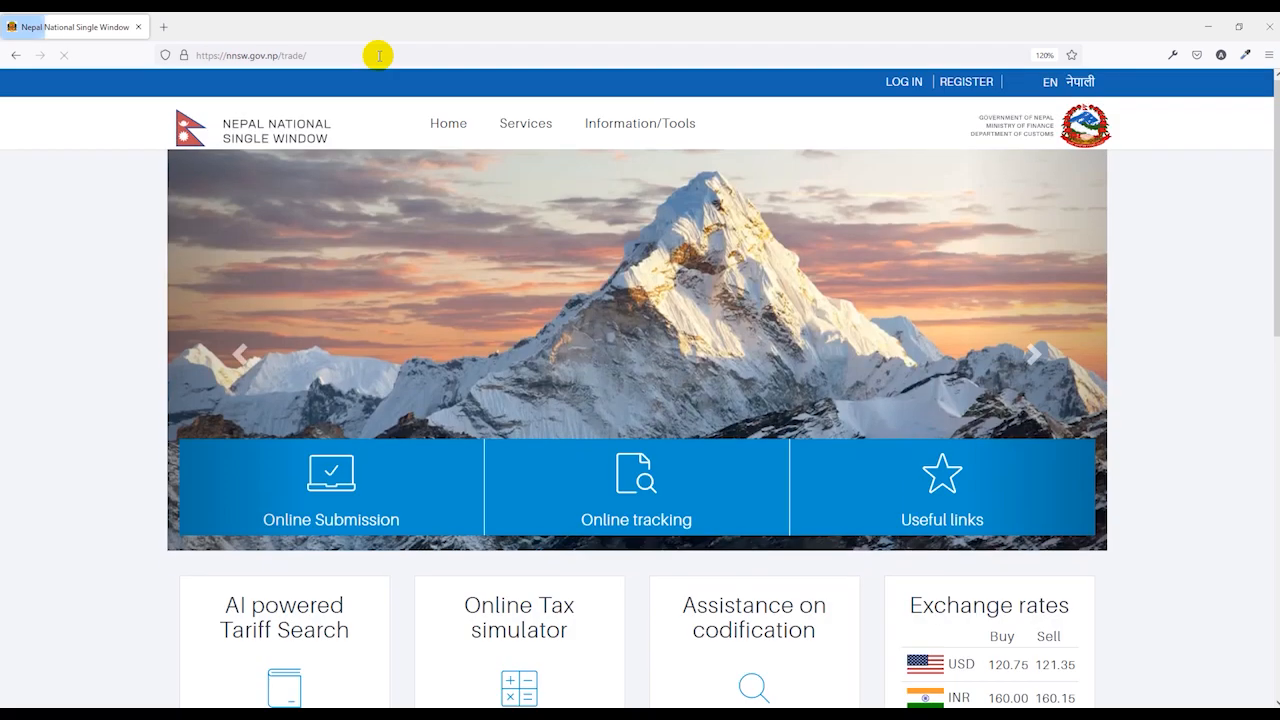
Sign in with the saved login under Online Submission > License, Permit, Certificate & Others.
left_click(352, 526)
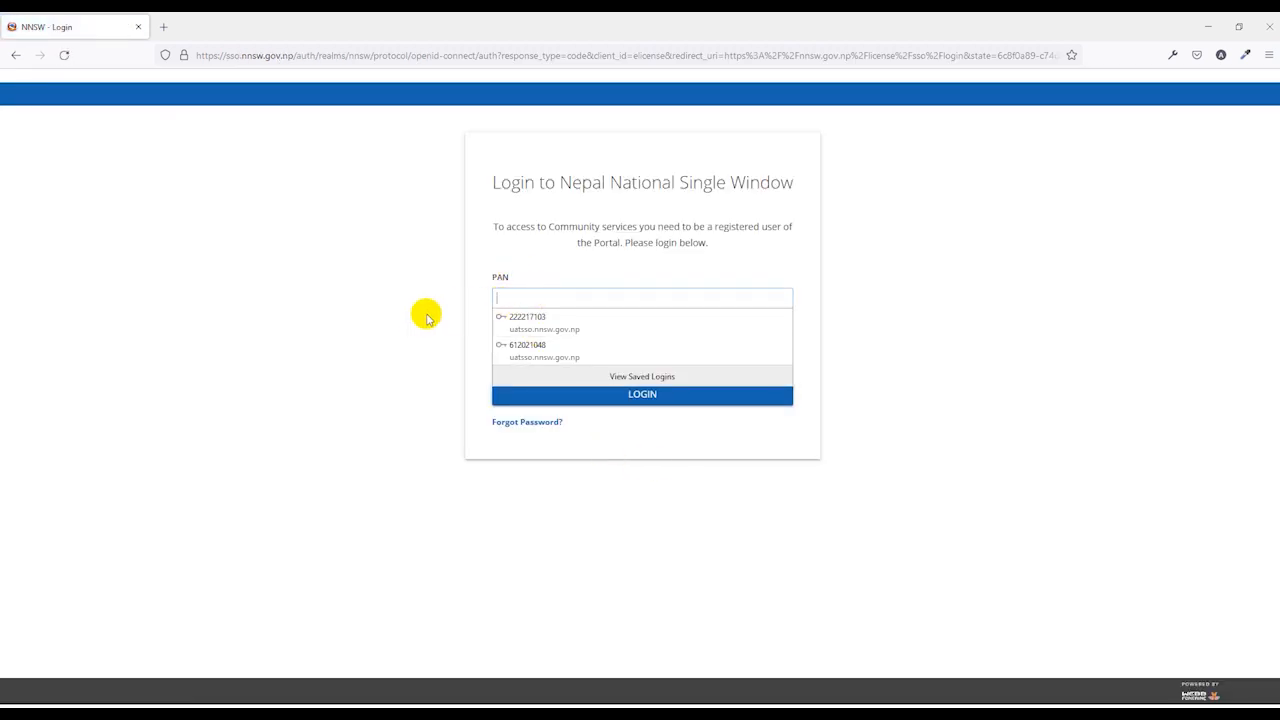
left_click(412, 319)
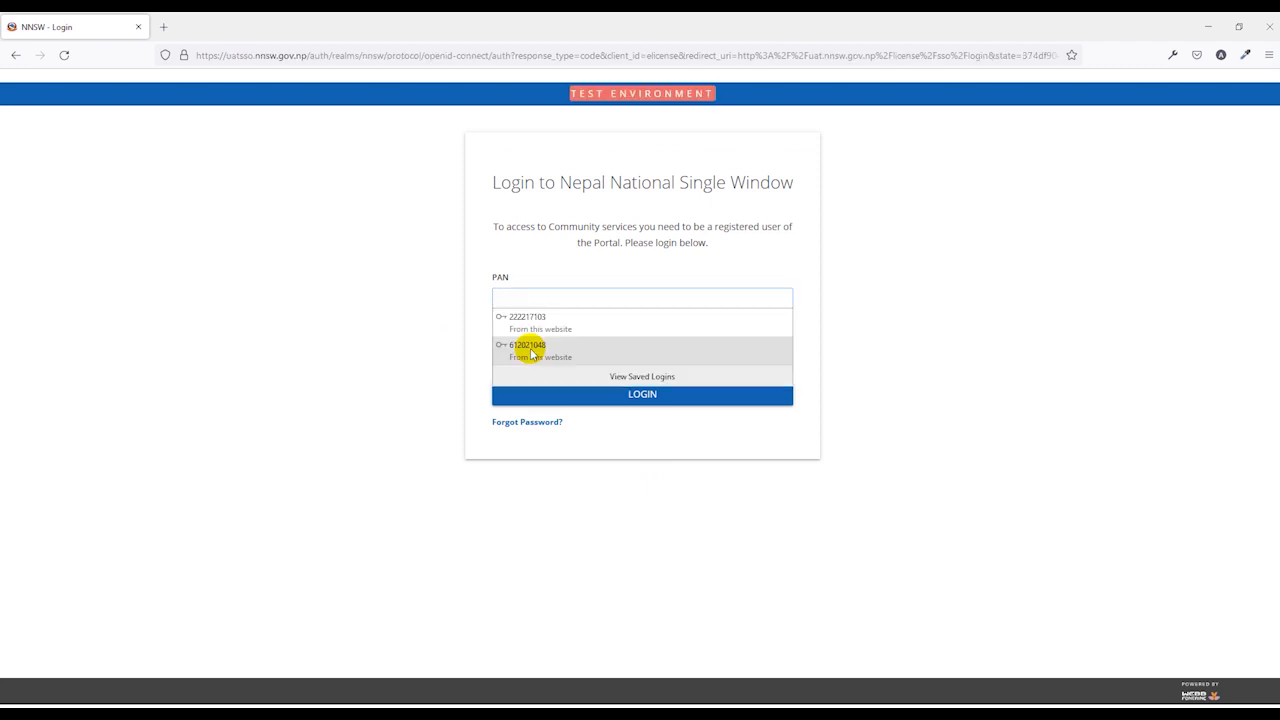
left_click(529, 343)
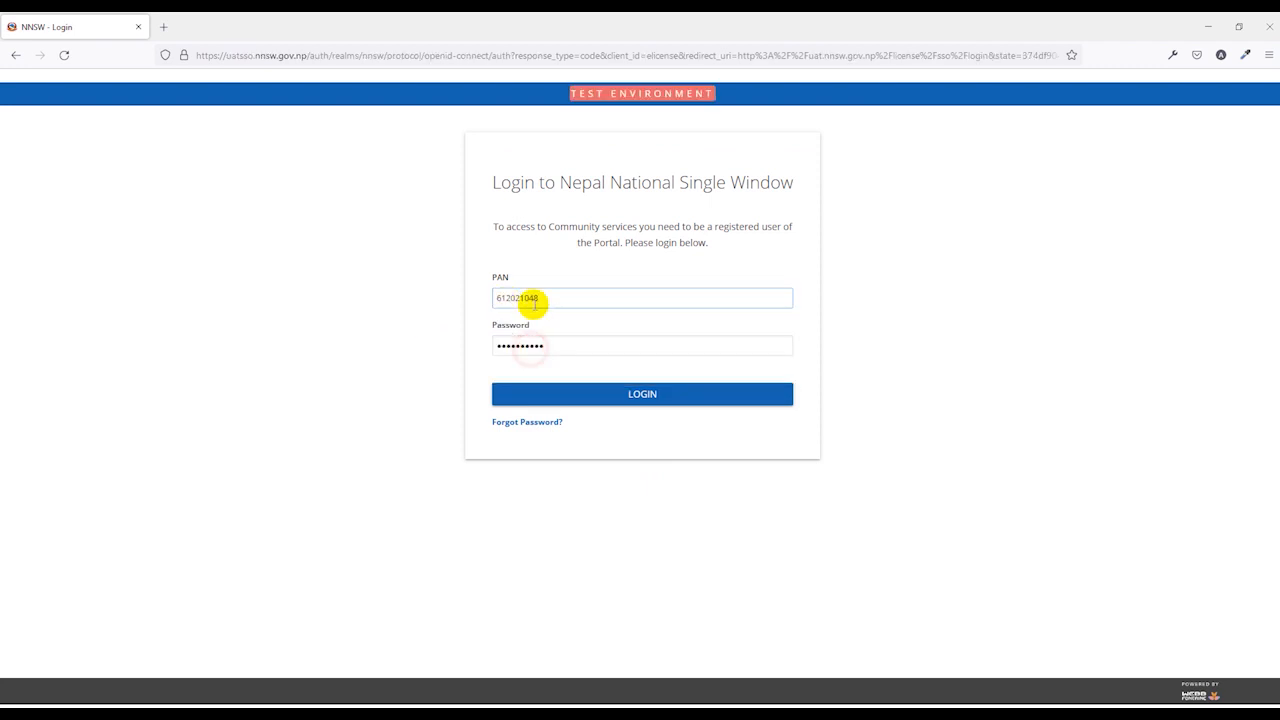
left_click(602, 402)
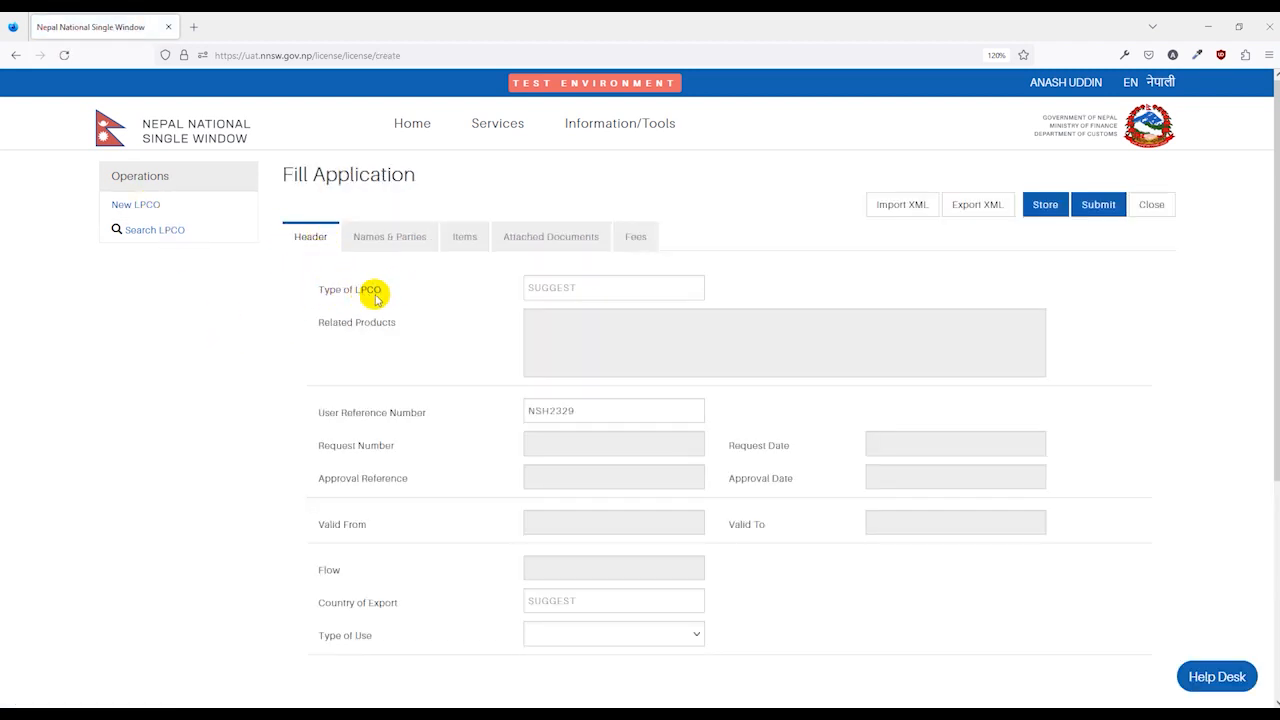
Choose LPCO type 940 FNCCI Certificate of Origin and enter user reference number A125.
left_click(561, 289)
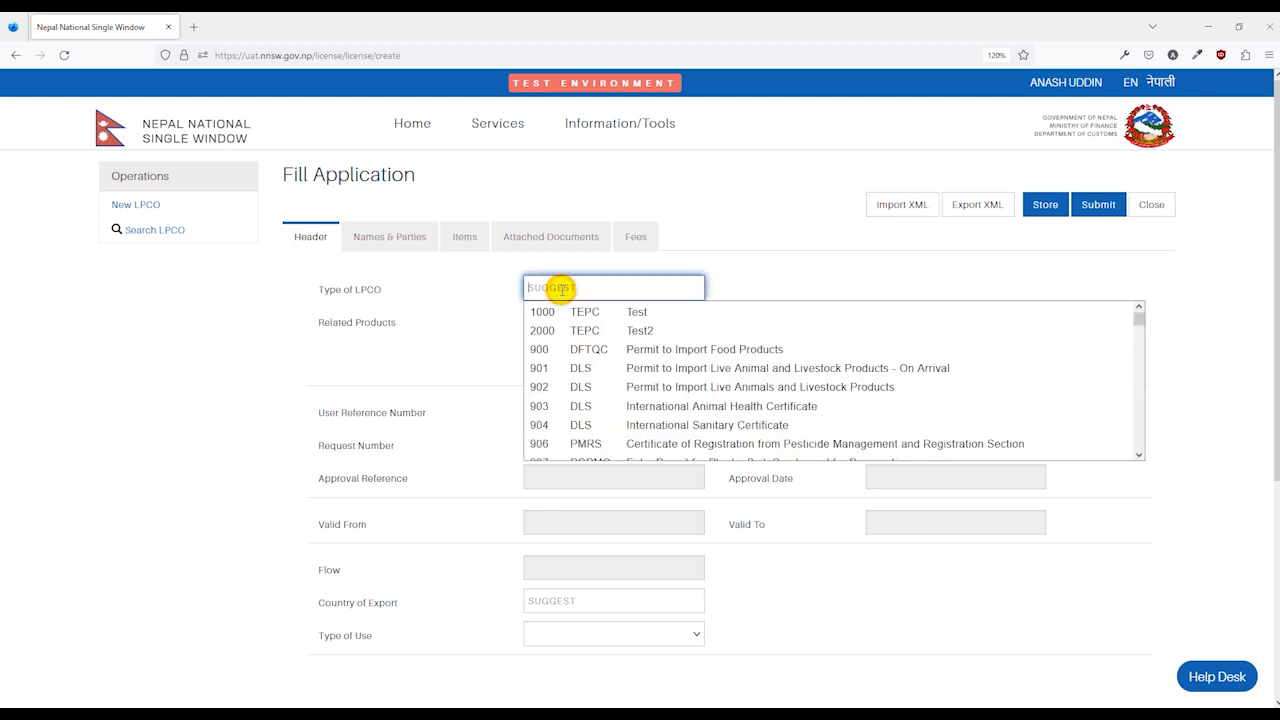
scroll(575, 368, "down", 10)
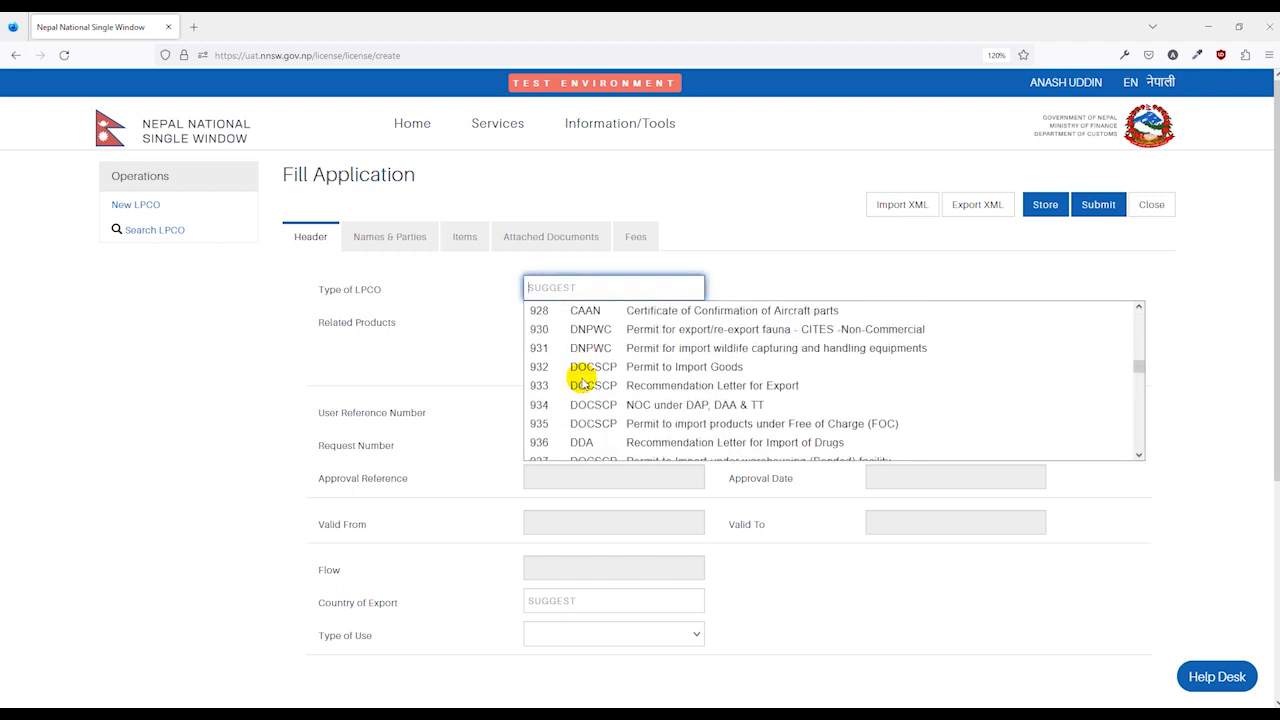
scroll(582, 384, "down", 2)
scroll(582, 384, "up", 2)
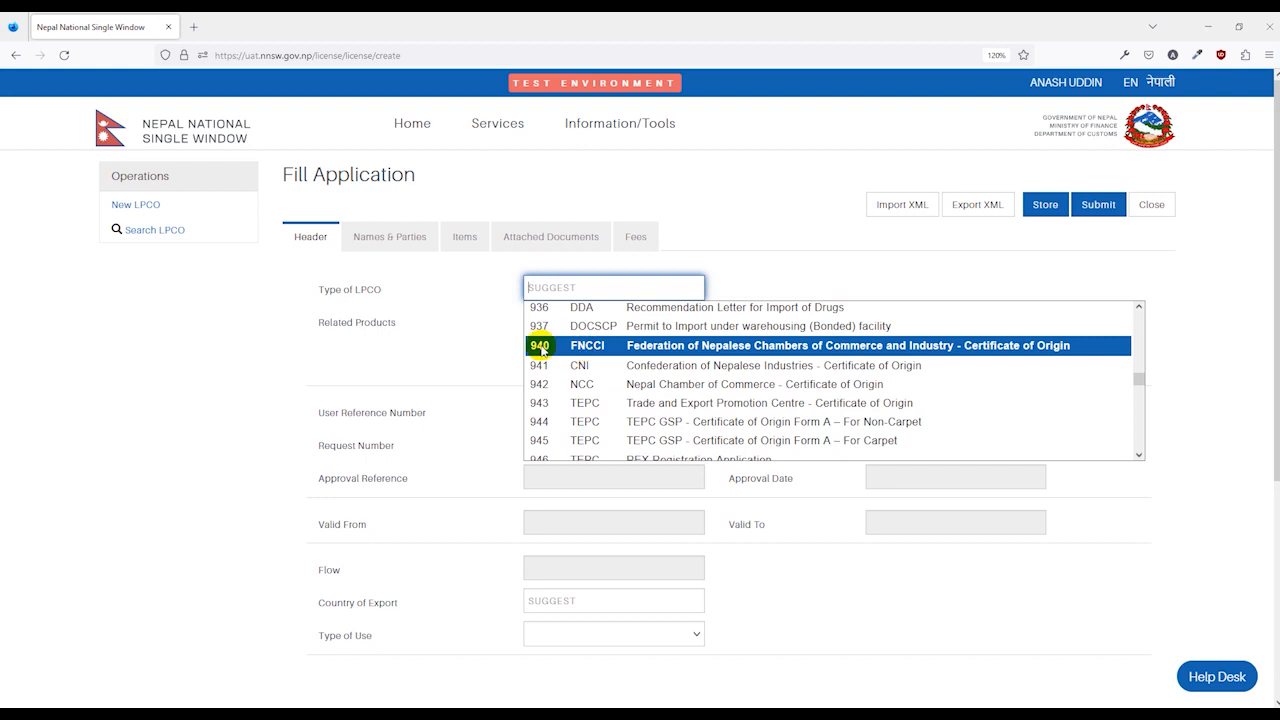
left_click(943, 348)
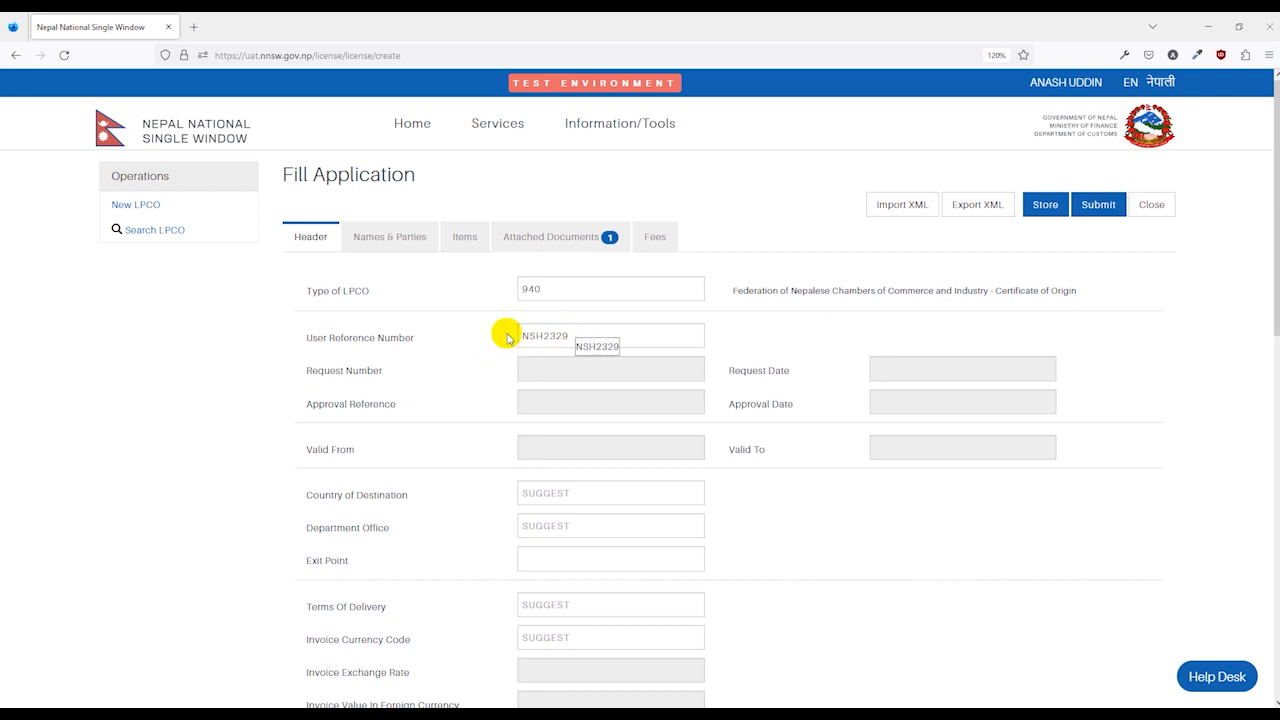
left_click(580, 339)
type("A")
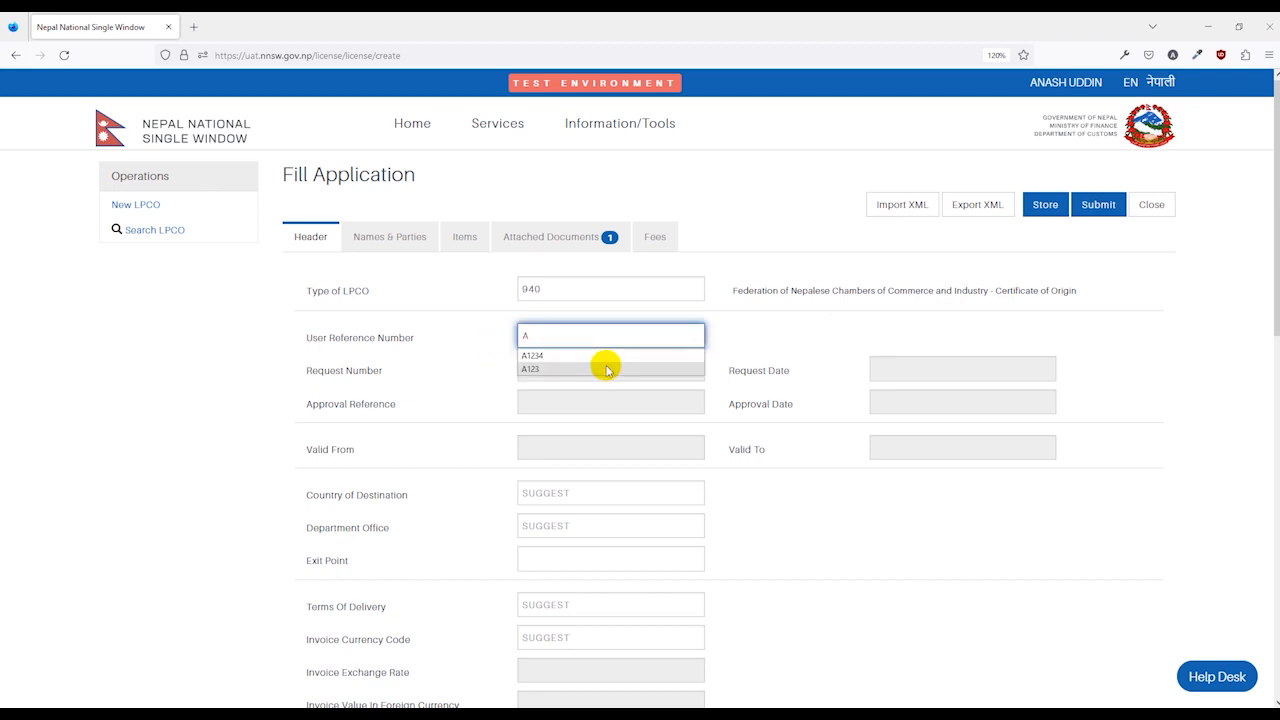
type("125")
left_click(800, 507)
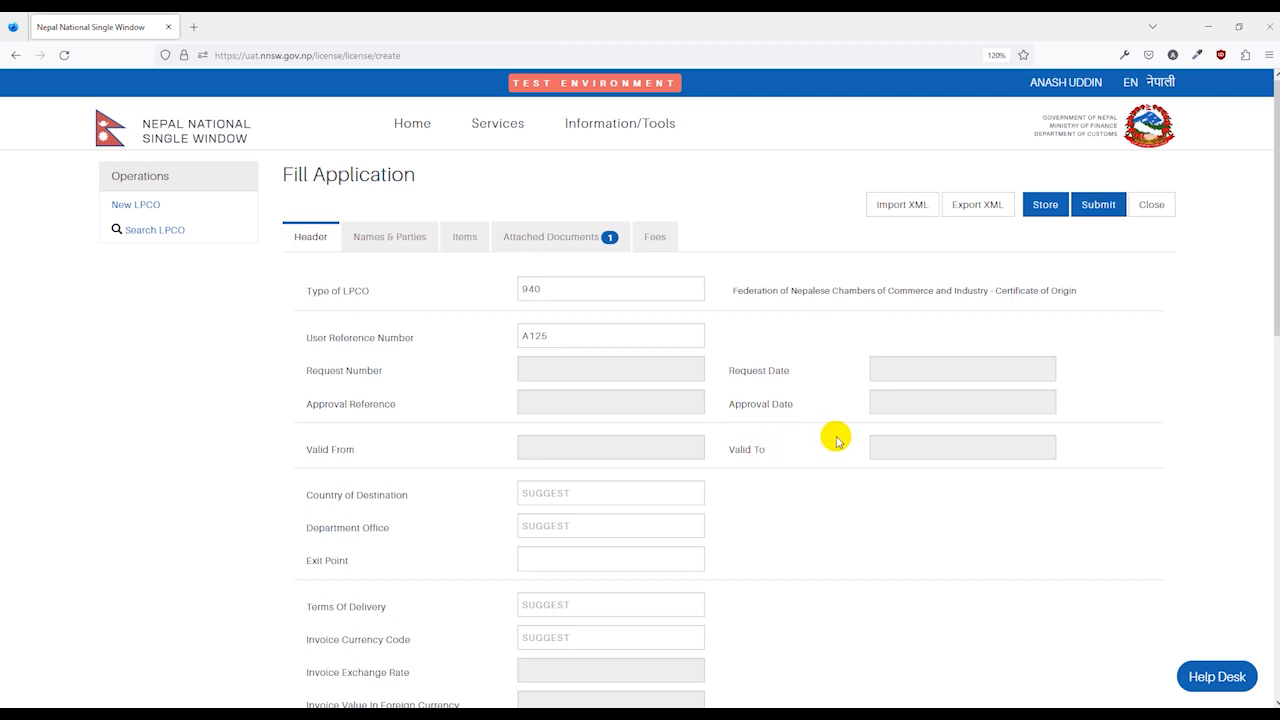
Set destination country to India (IN) and department office to Jaleshwor CCI (JLS).
scroll(842, 437, "down", 3)
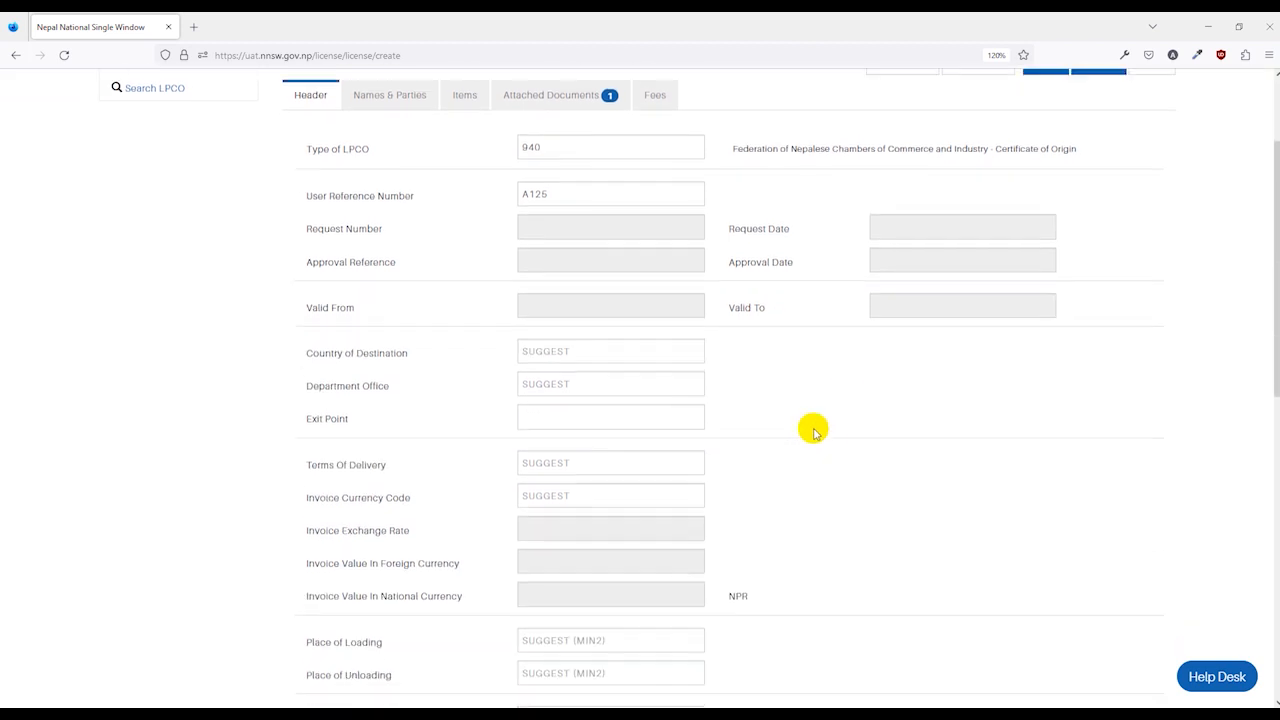
left_click(583, 328)
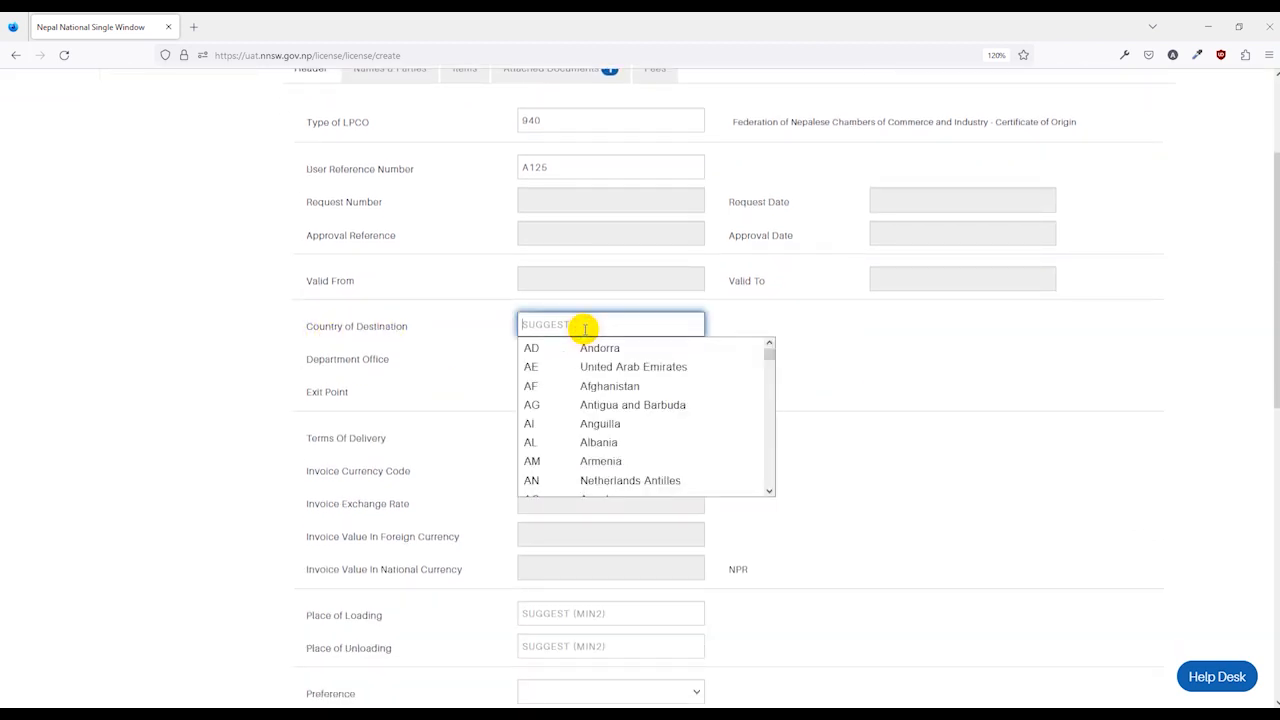
type("I")
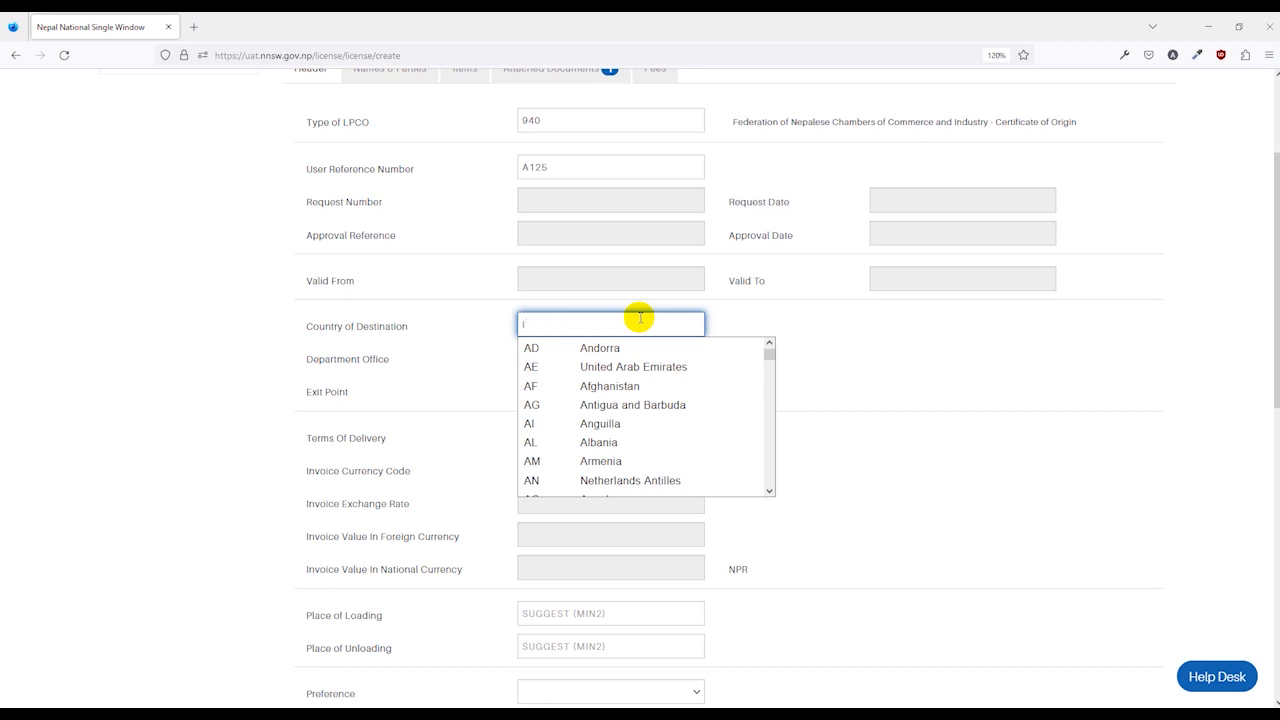
type("N")
key("Return")
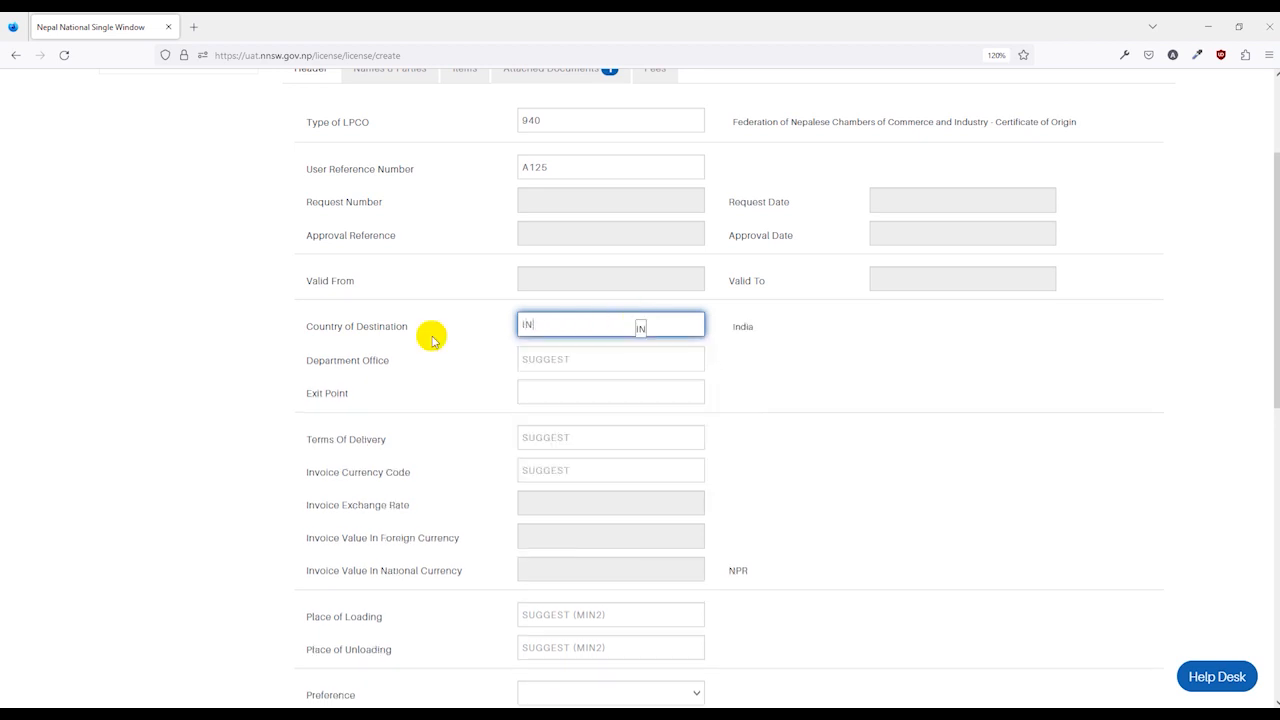
left_click(530, 360)
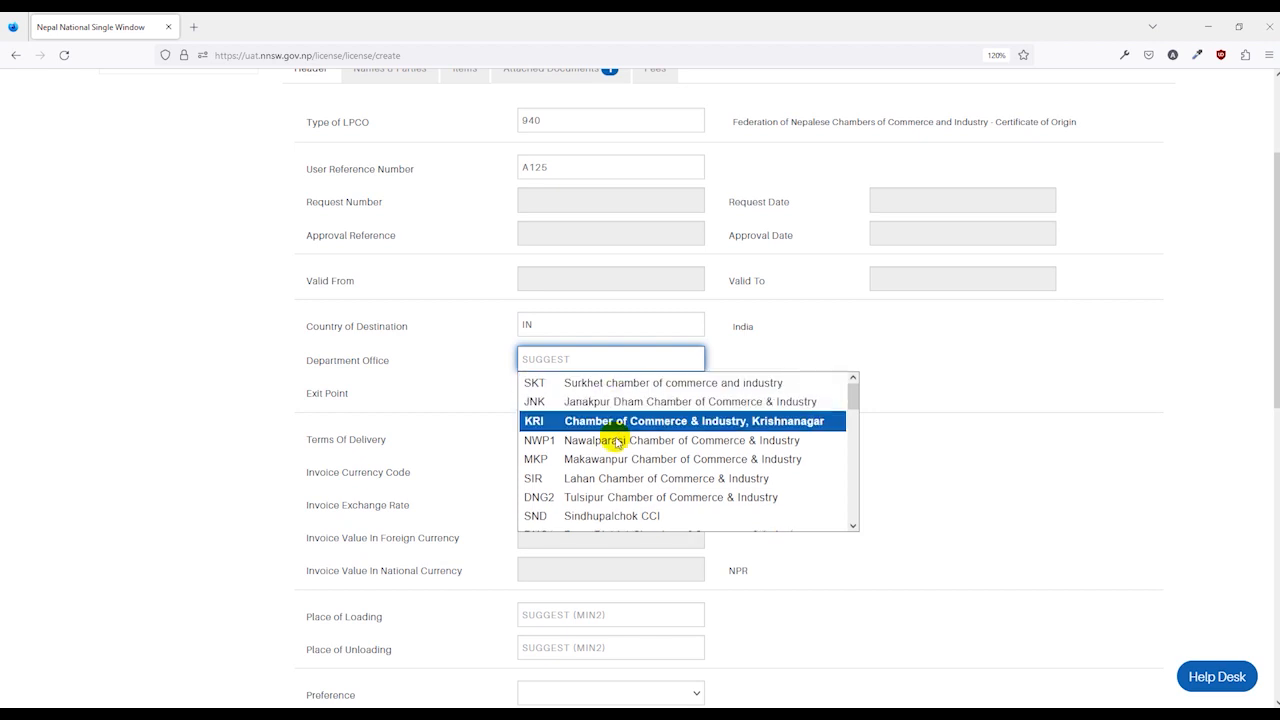
scroll(612, 496, "down", 3)
scroll(615, 503, "down", 5)
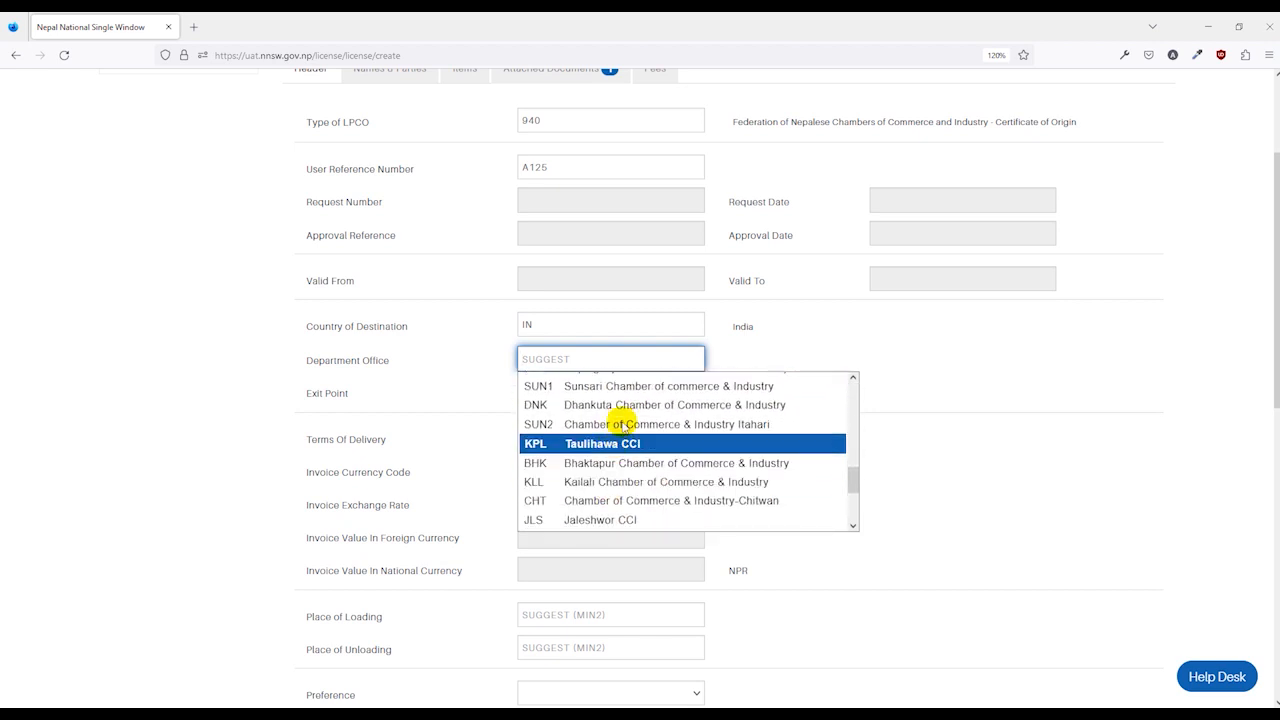
left_click(612, 519)
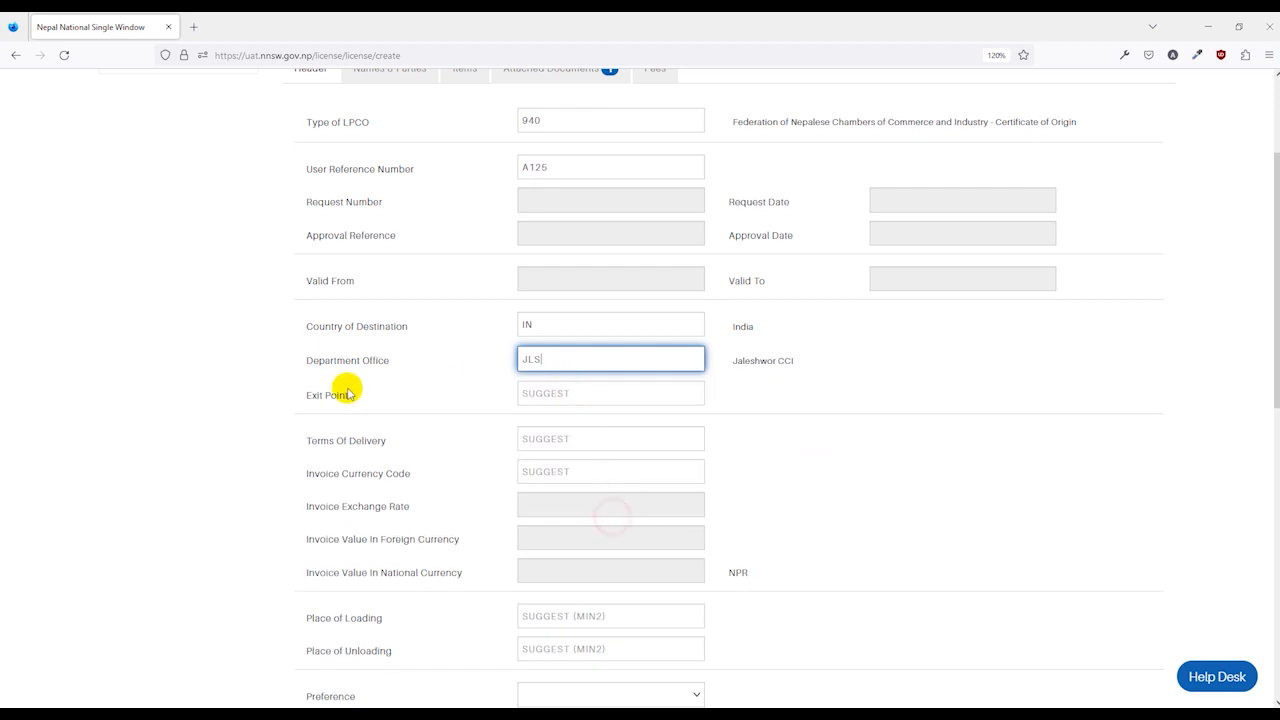
Choose Jaleshwar Customs Office (JAL01) as the exit point.
left_click(562, 396)
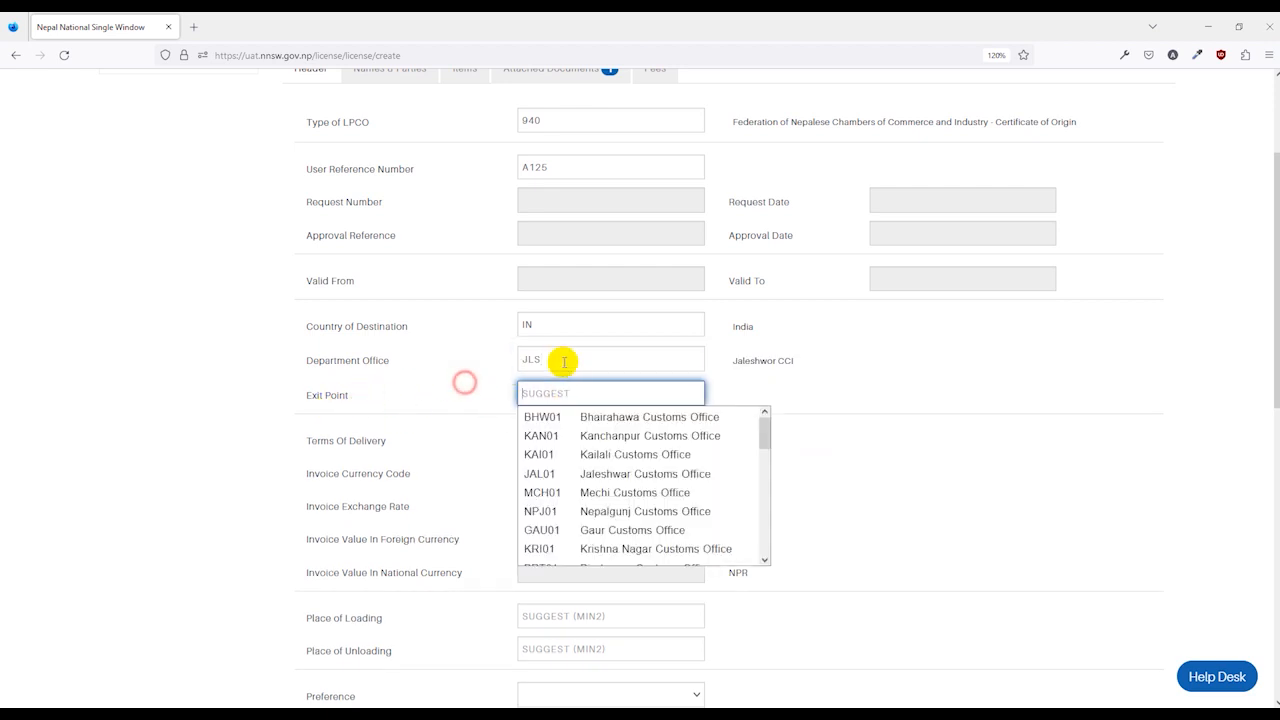
left_click(564, 361)
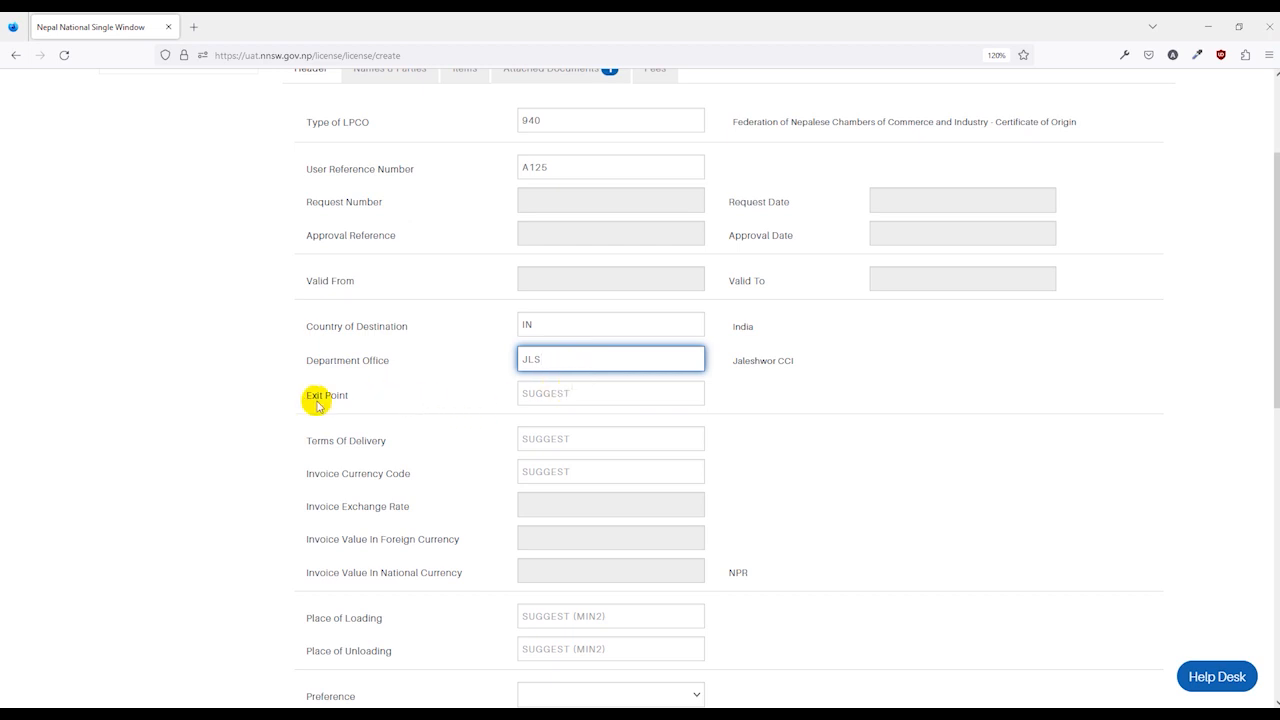
left_click(560, 394)
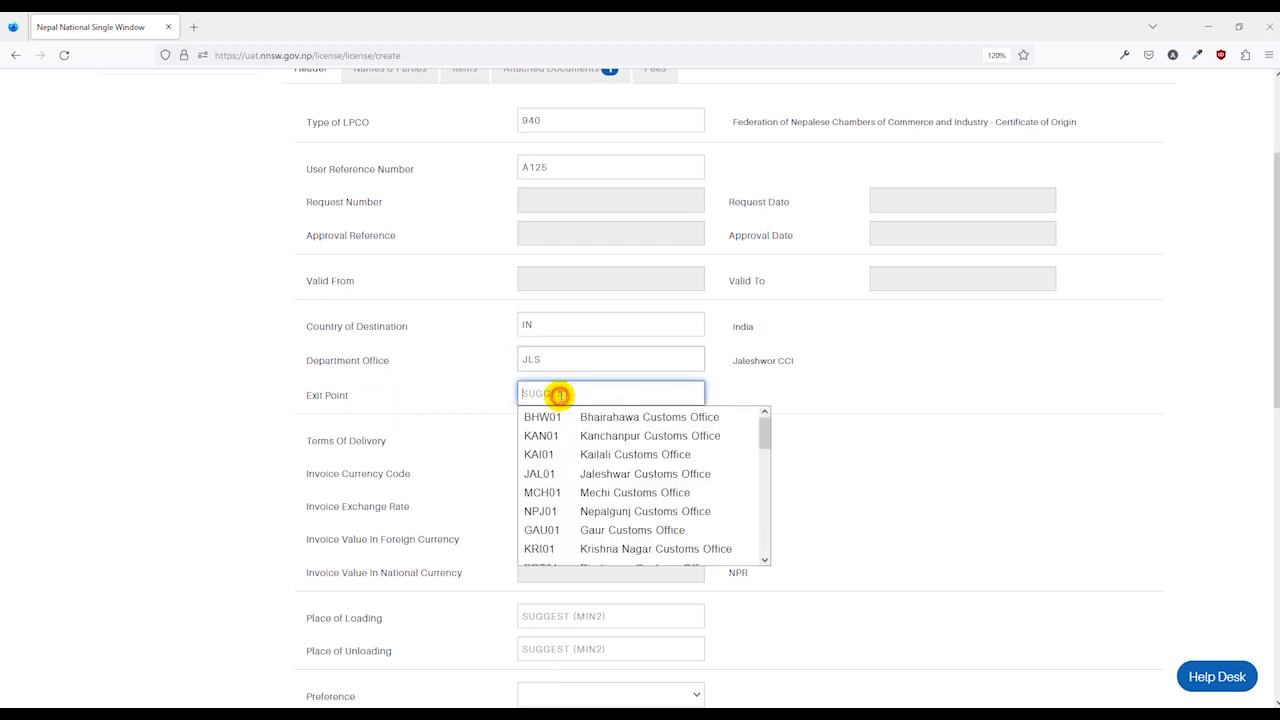
left_click(577, 473)
left_click(466, 440)
scroll(466, 438, "down", 1)
left_click(480, 423)
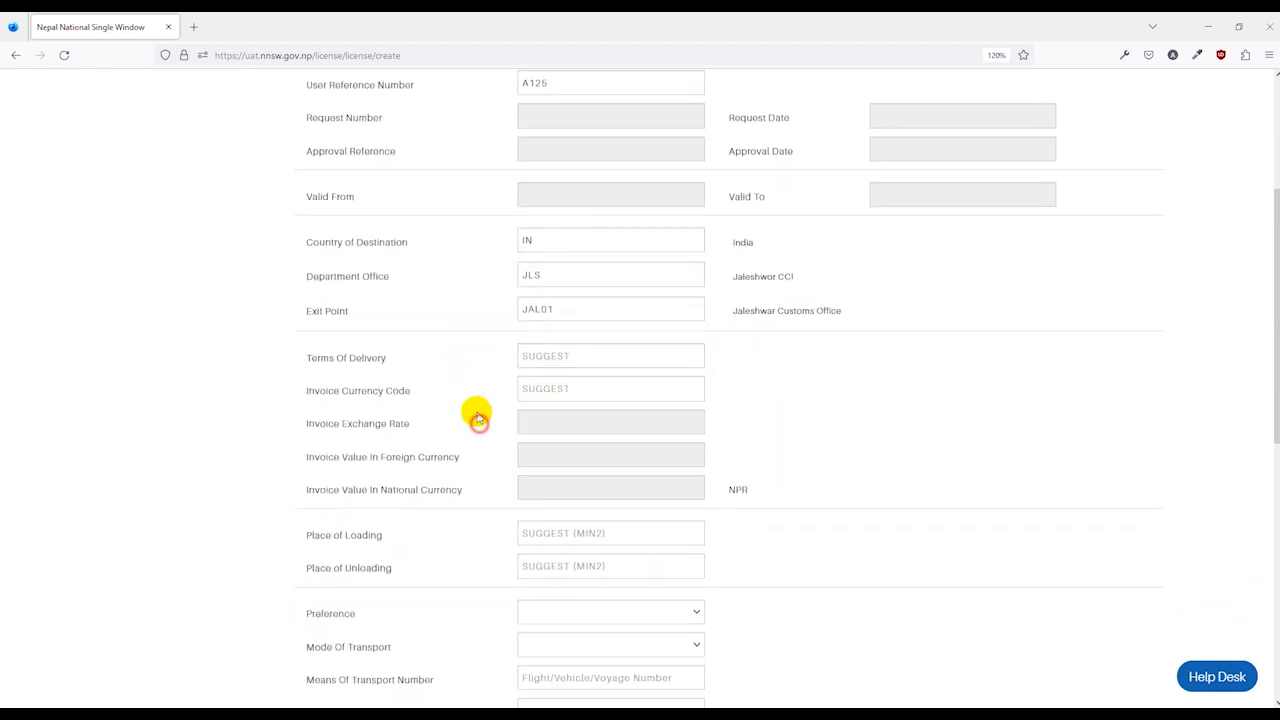
Set terms of delivery to CIF and invoice currency to INR Indian Rupee.
left_click(563, 358)
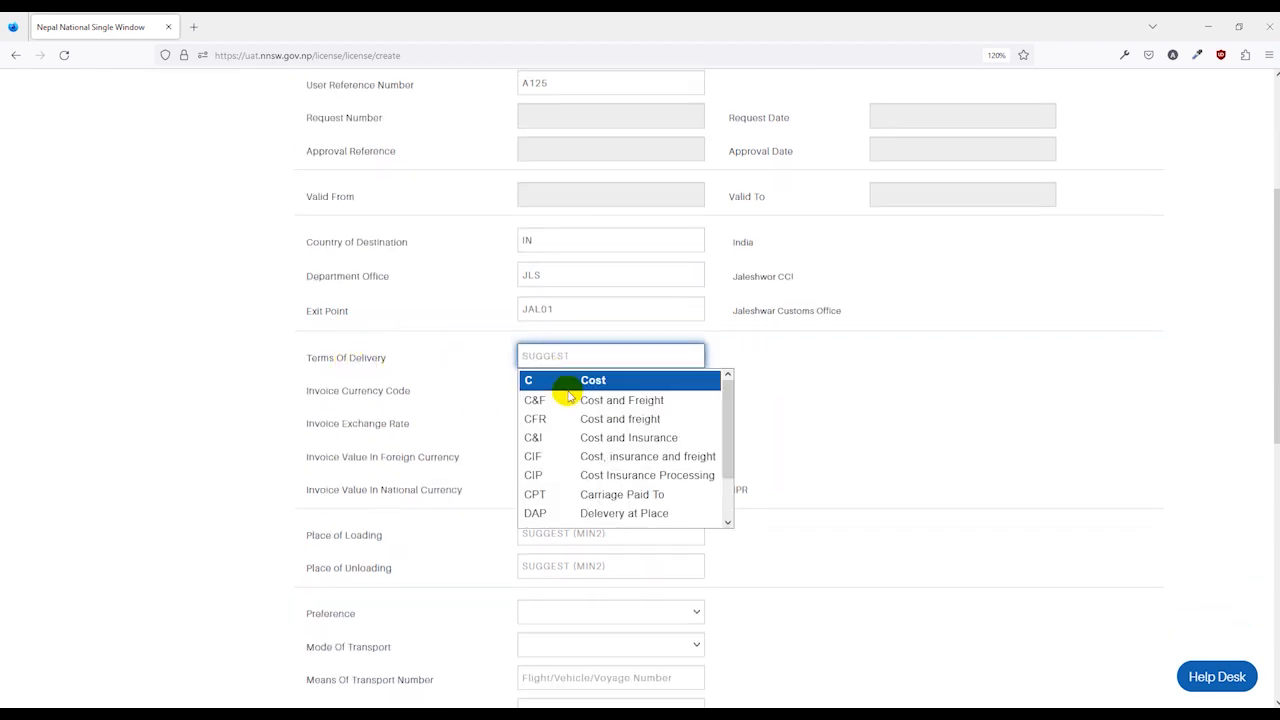
left_click(574, 460)
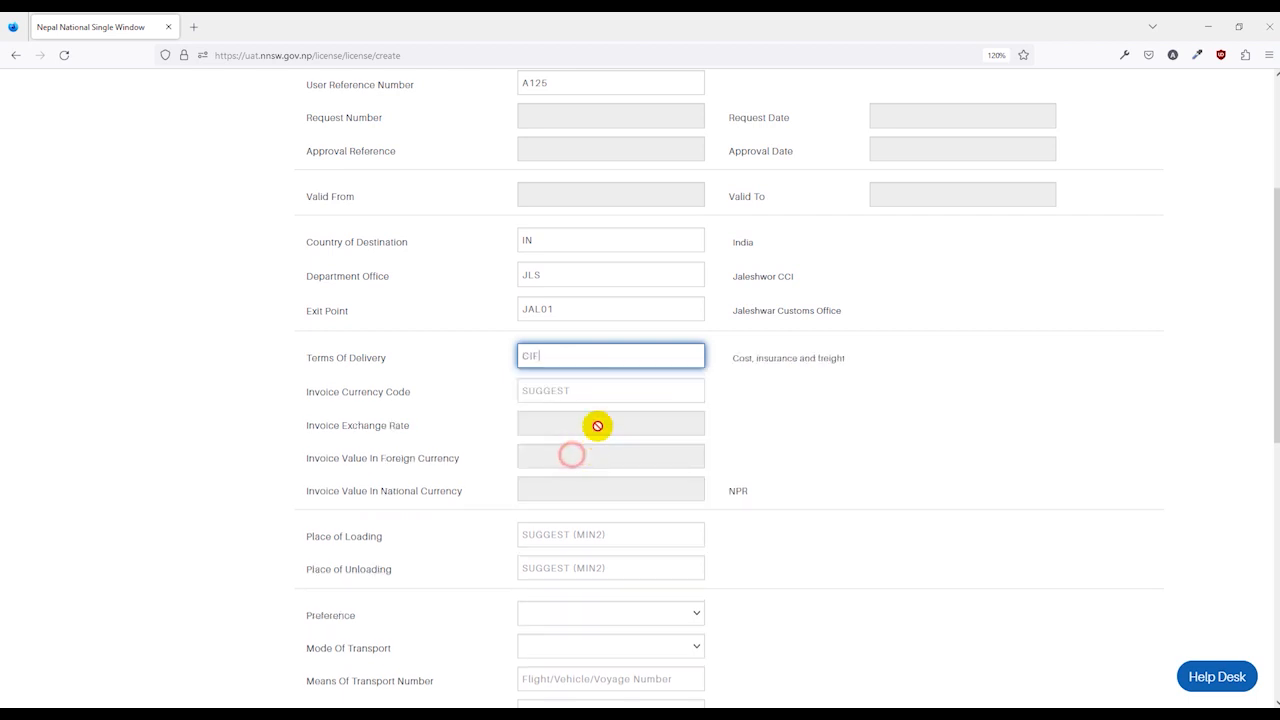
left_click(553, 391)
type("IN")
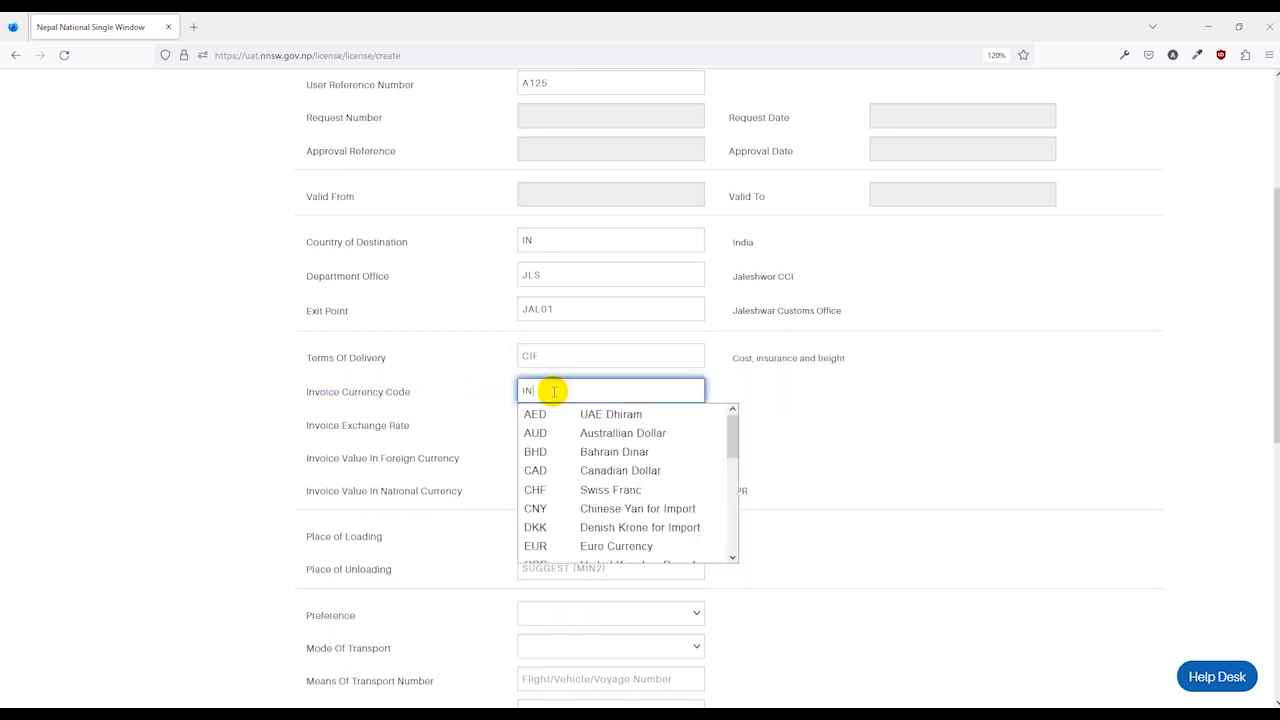
type("R")
key("Return")
left_click(516, 422)
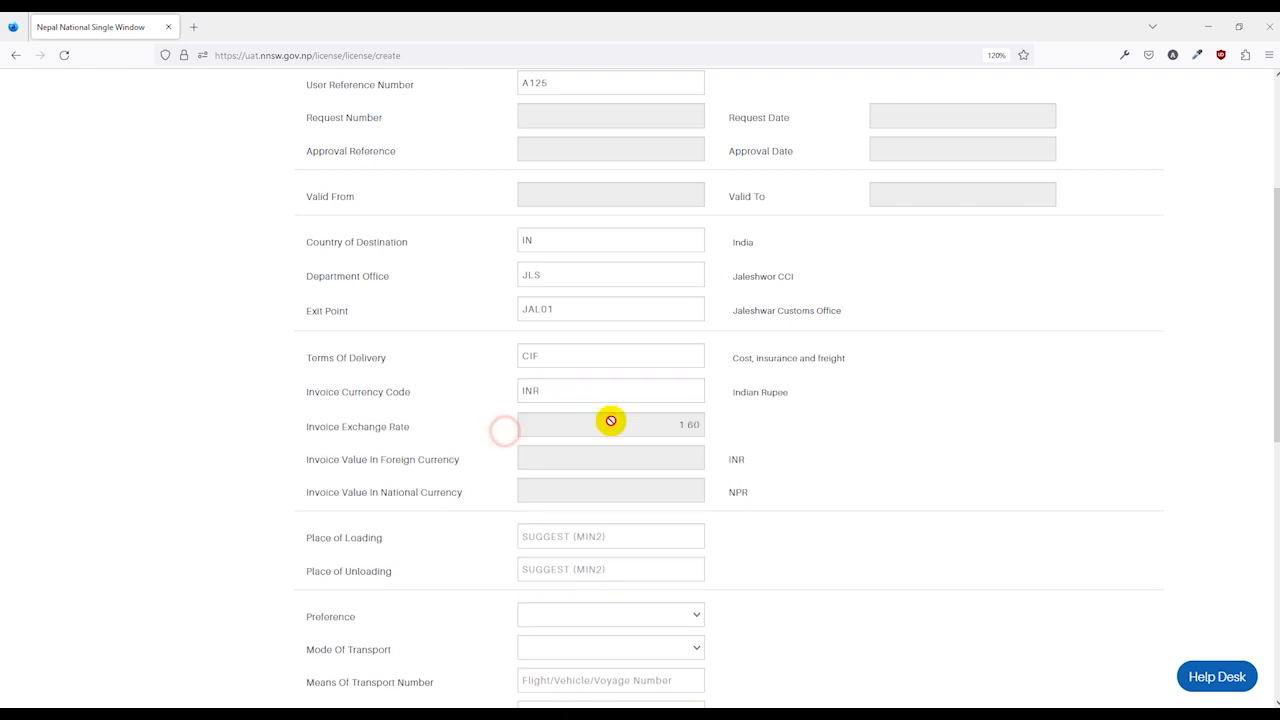
scroll(450, 490, "down", 3)
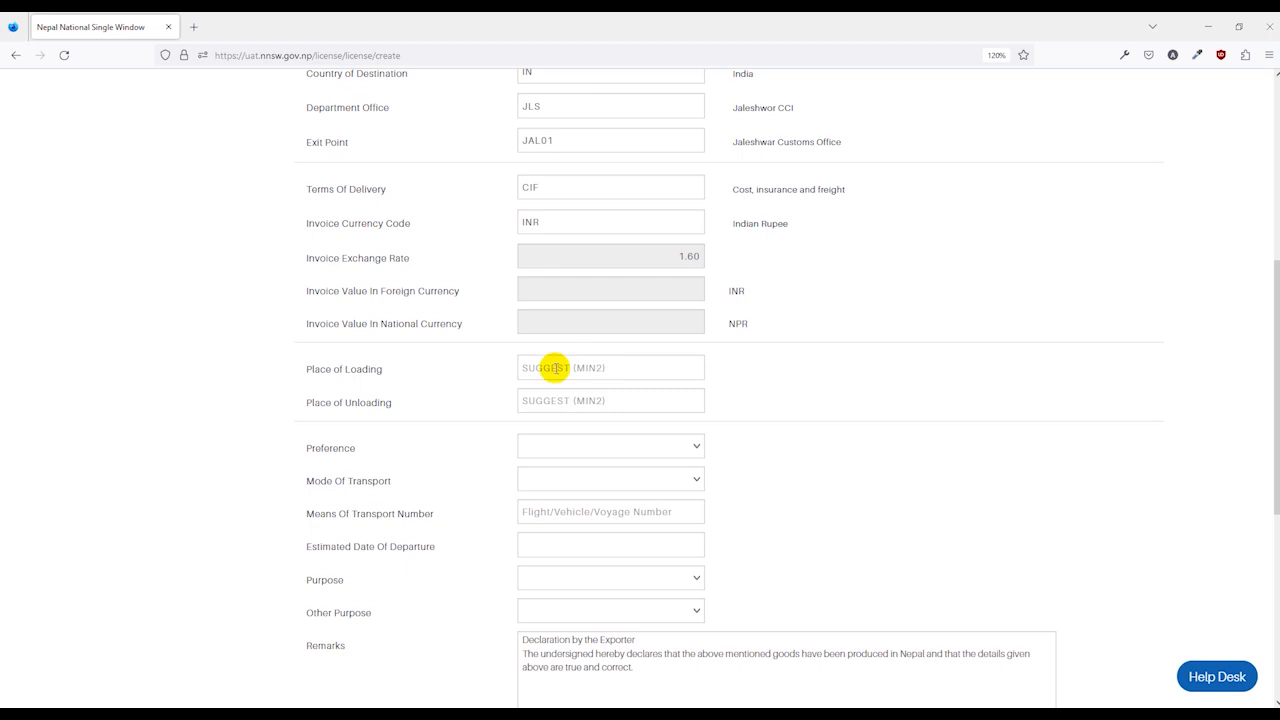
Set place of loading to NPJLS Jaleshwar and place of unloading to INDLH New Delhi.
left_click(554, 368)
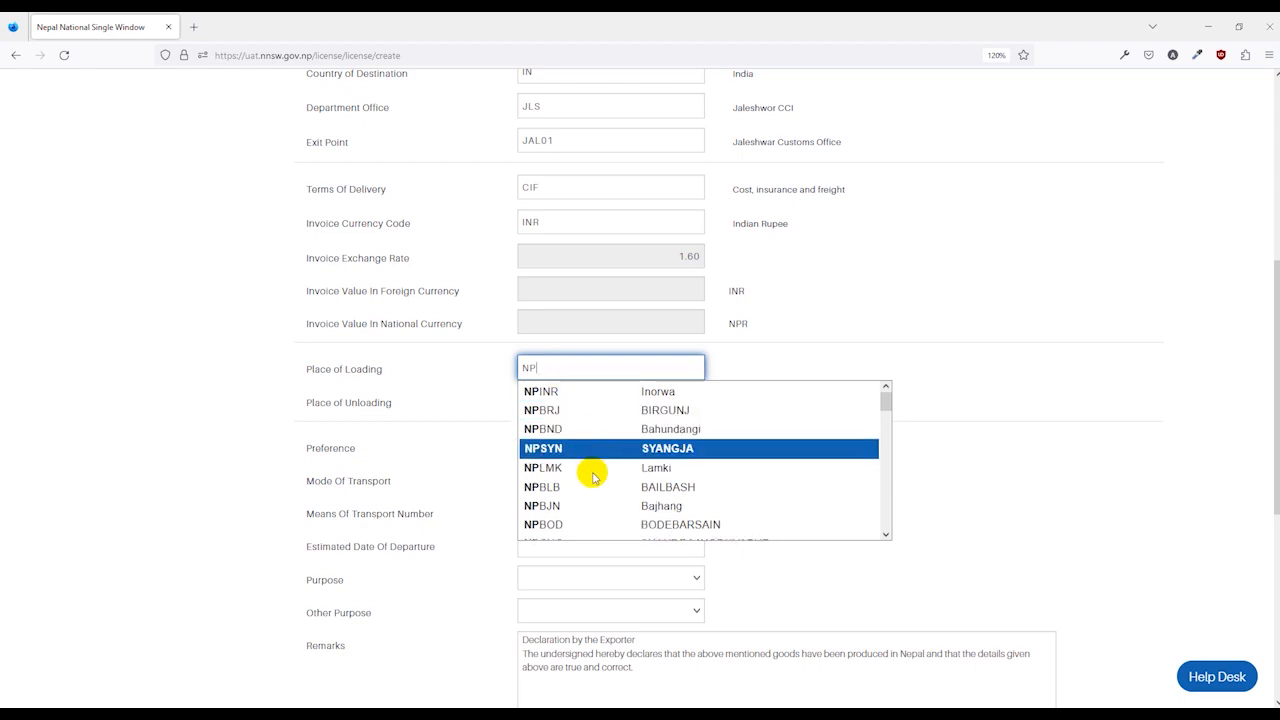
scroll(591, 515, "down", 4)
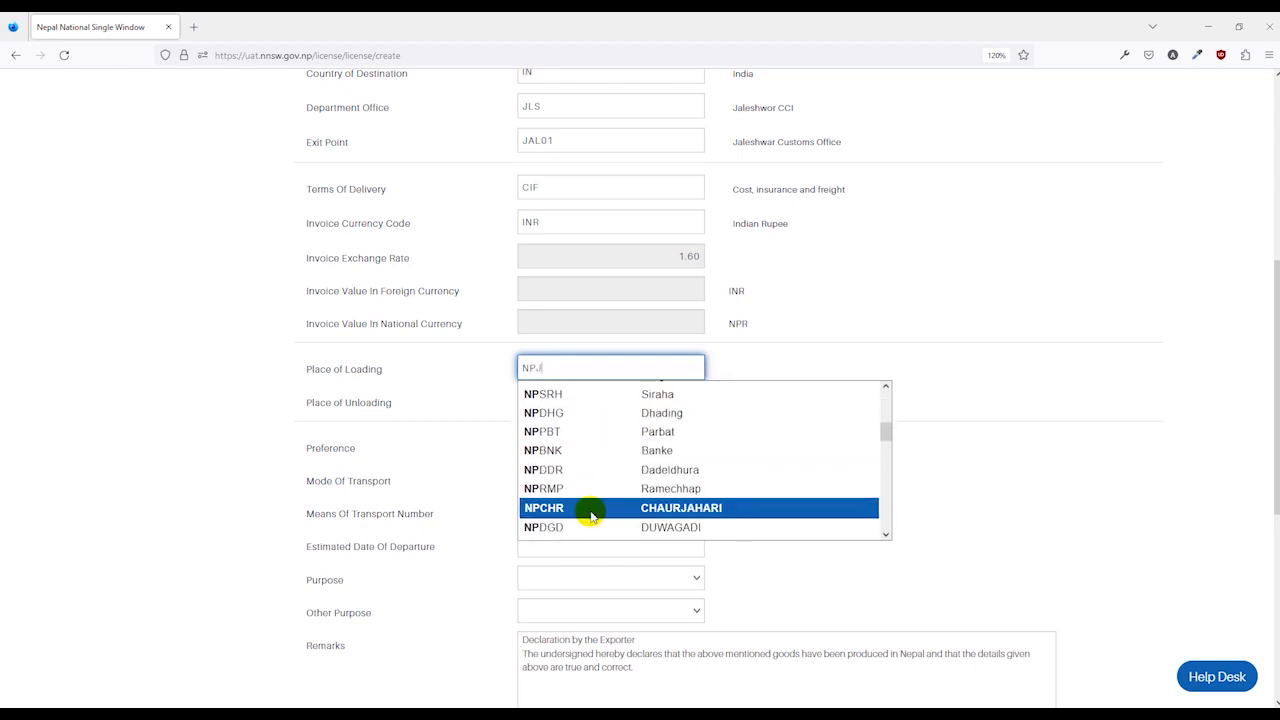
type("NPJ")
left_click(605, 412)
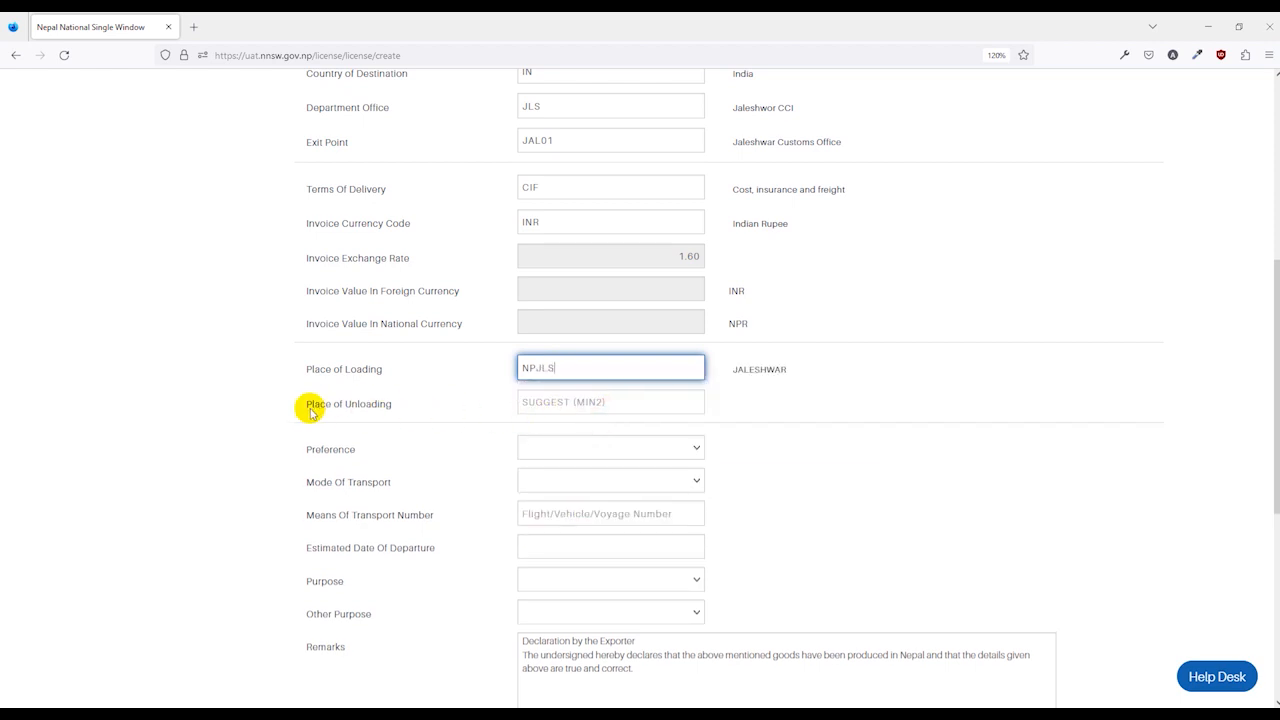
left_click(550, 401)
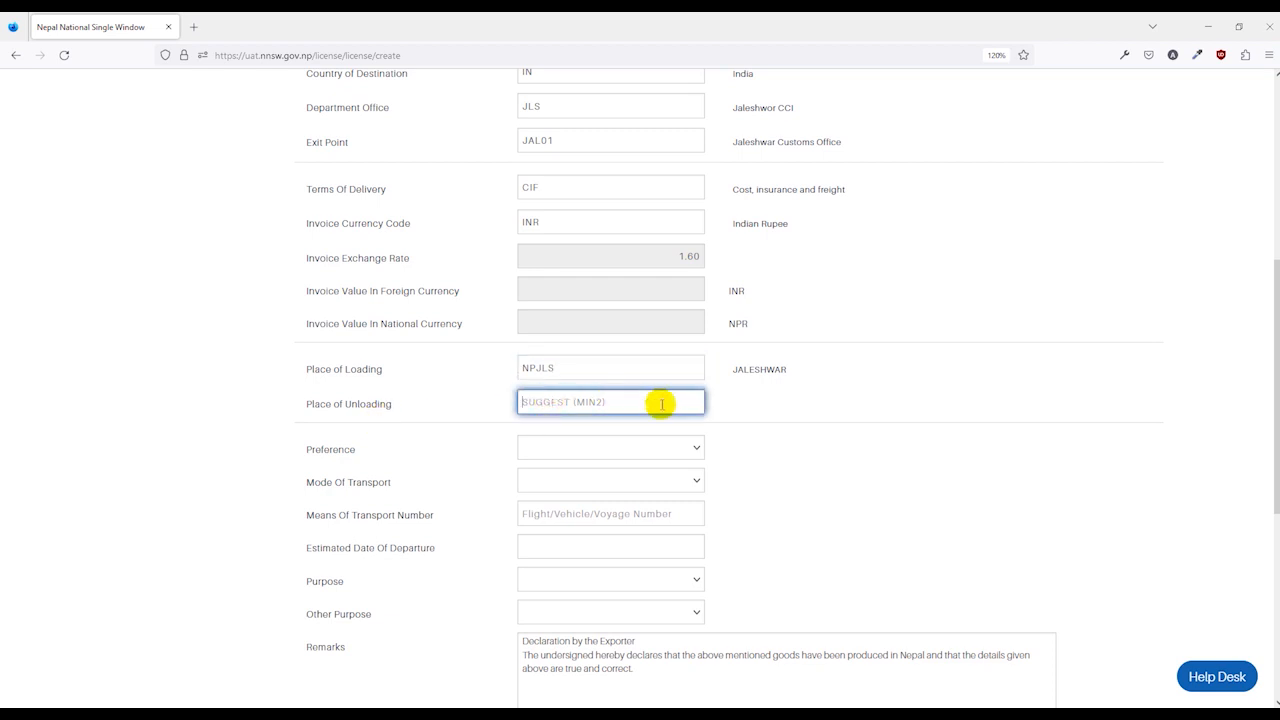
type("IN")
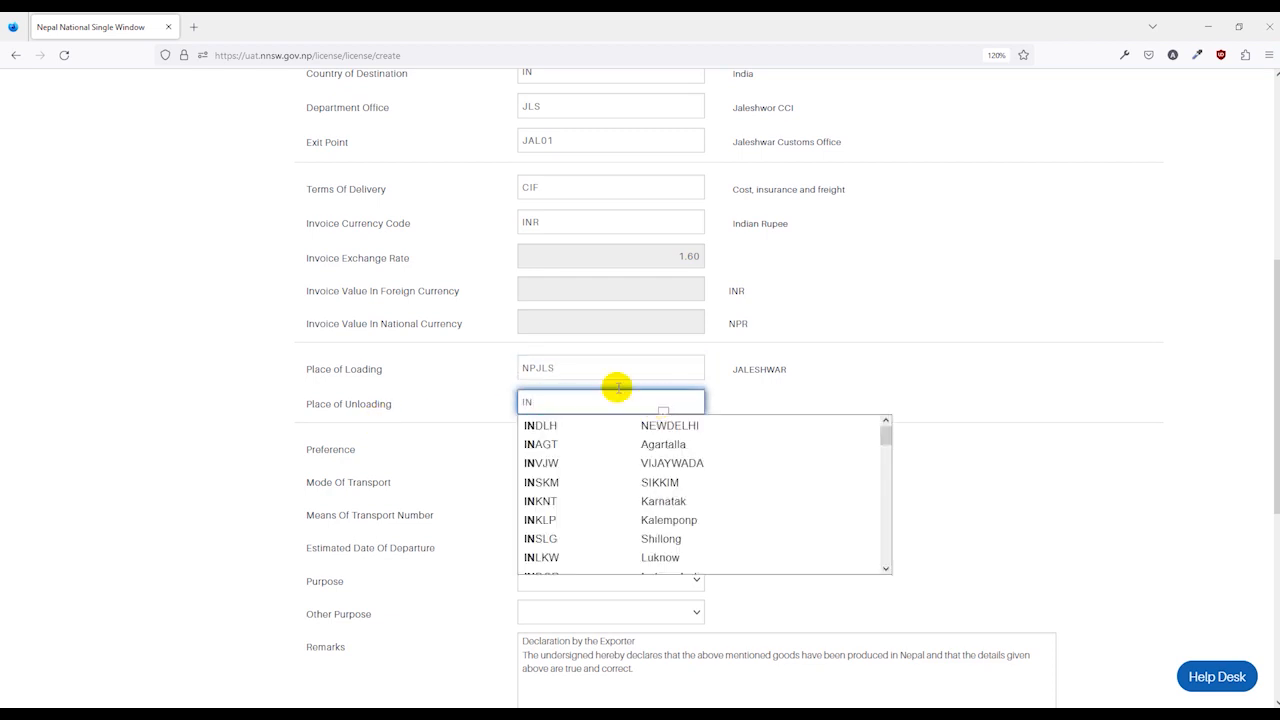
scroll(490, 180, "up", 1)
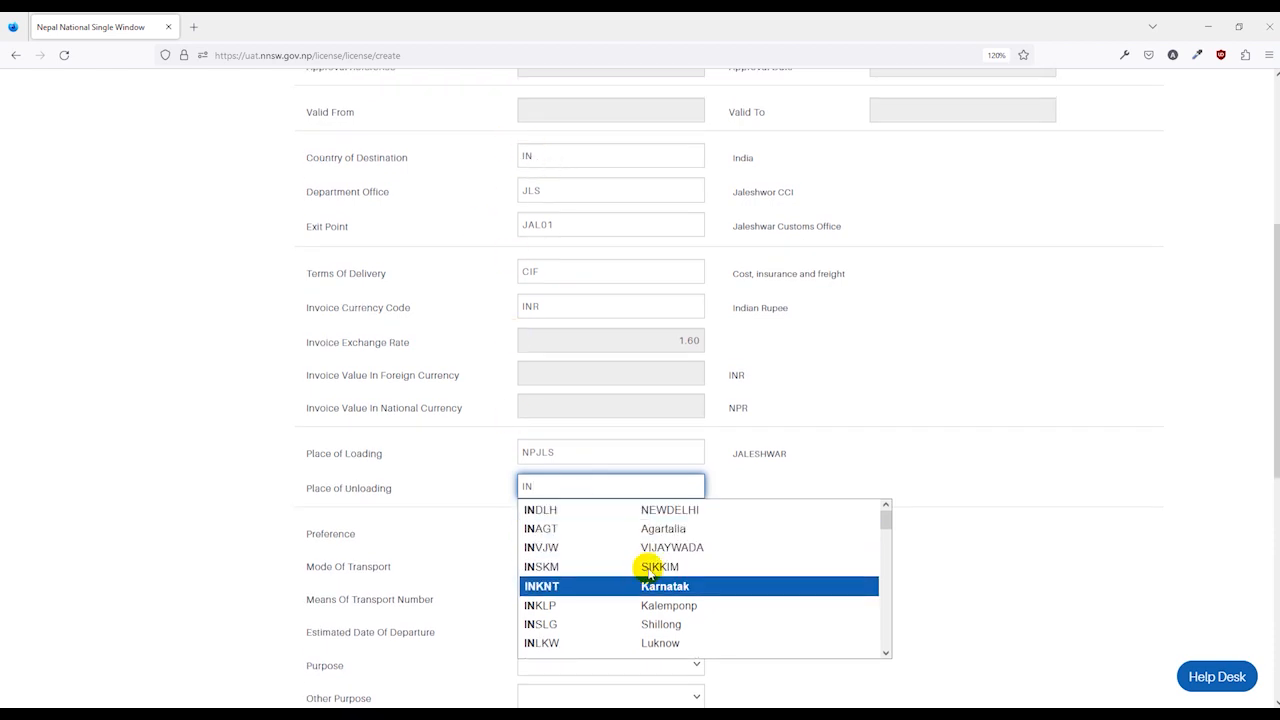
left_click(663, 510)
scroll(471, 477, "down", 3)
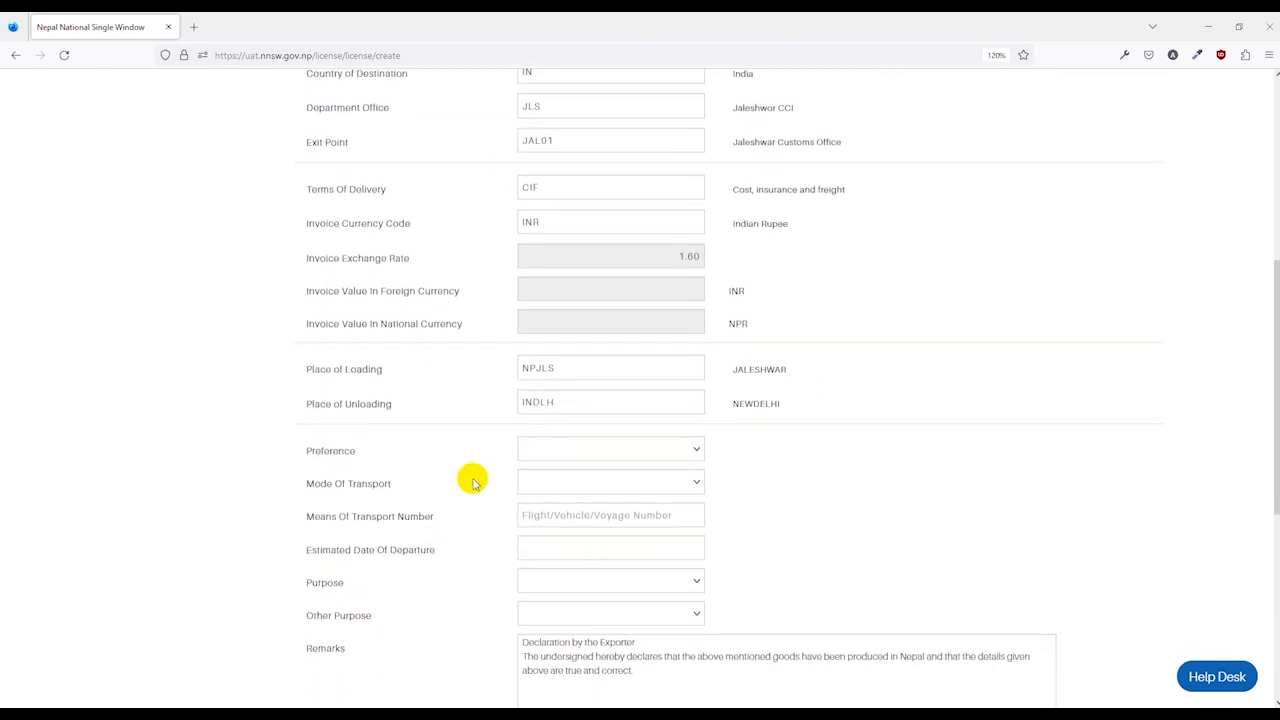
Set preference to Third Country, transport to Road Vehicle, and truck number 23456.
left_click(557, 364)
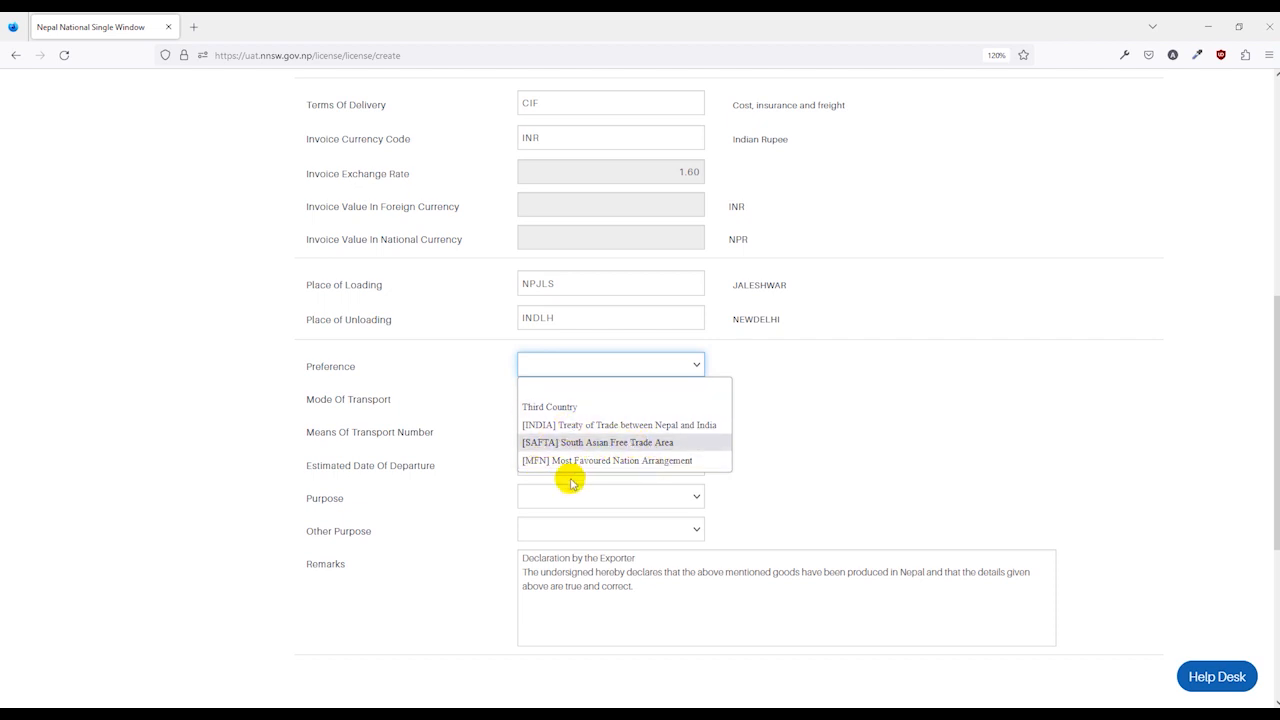
left_click(536, 408)
left_click(597, 397)
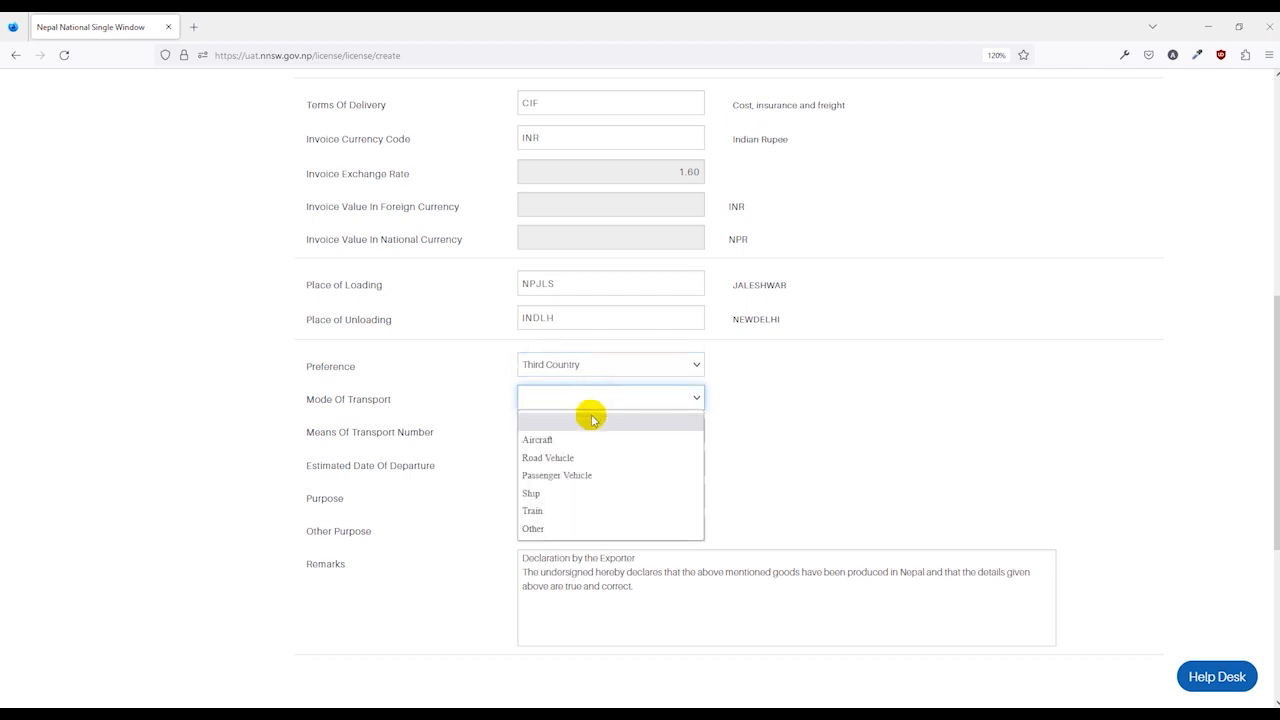
left_click(560, 457)
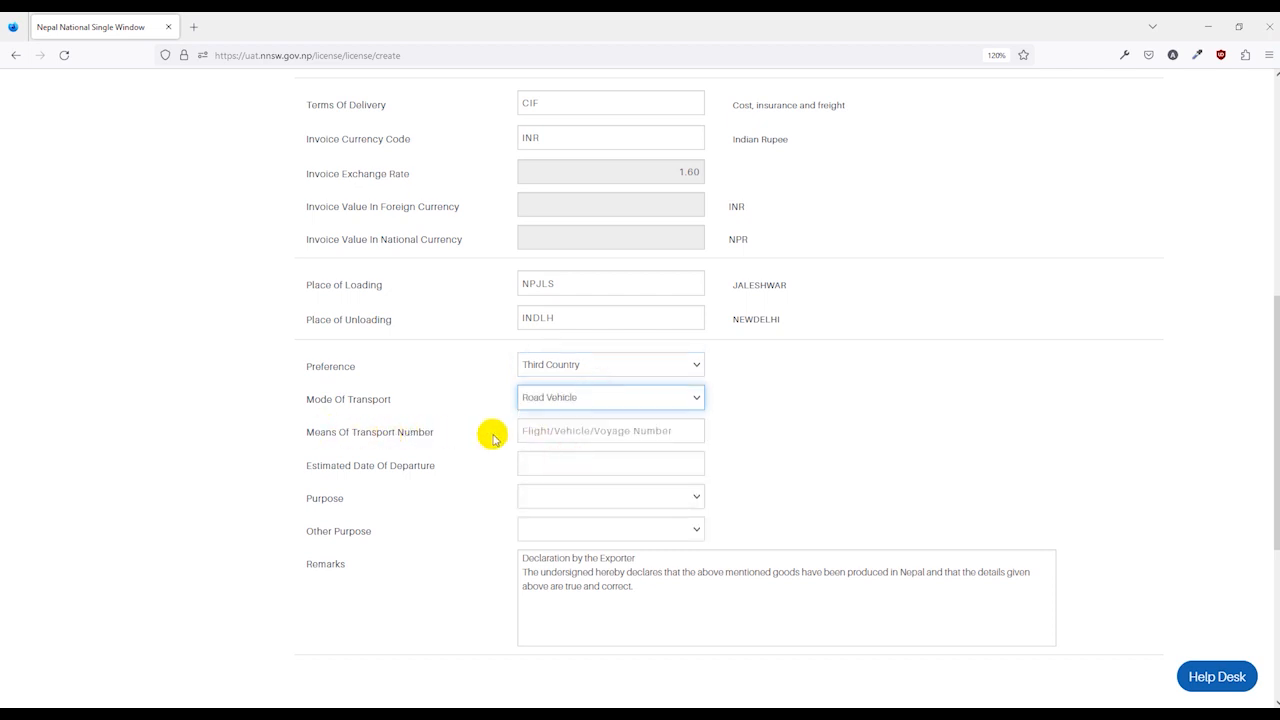
left_click(541, 432)
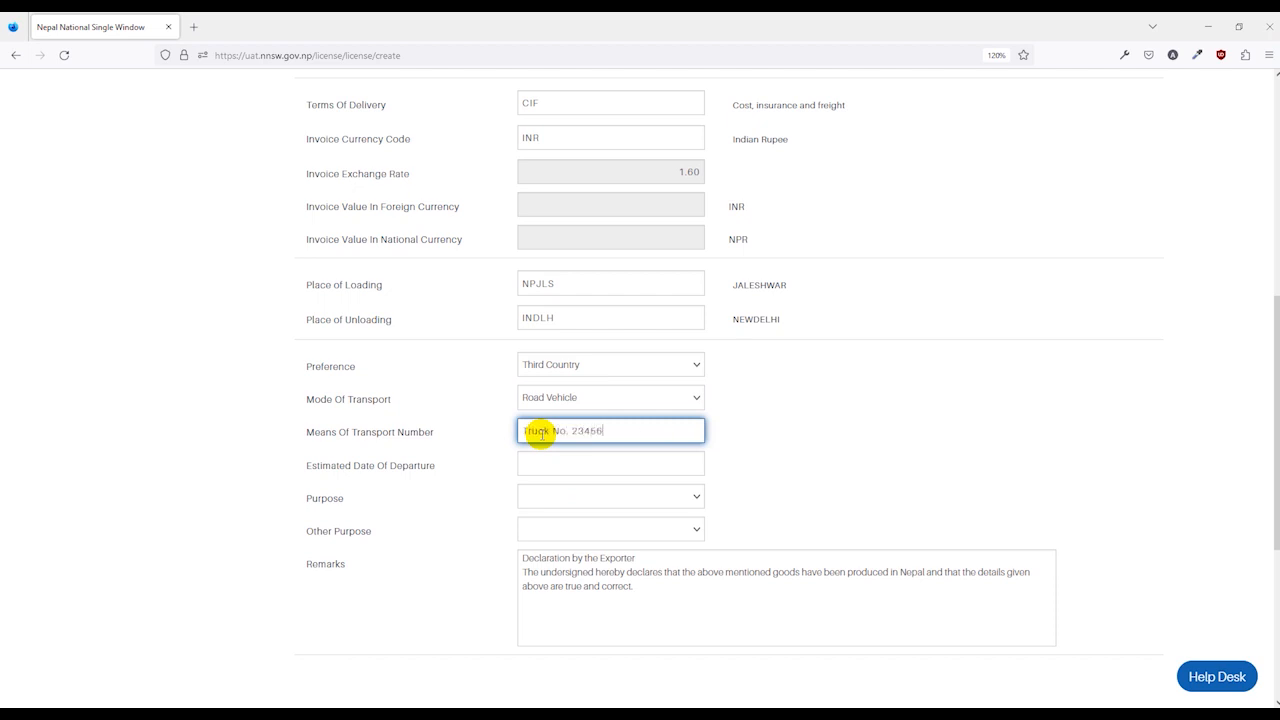
Set departure date to 31/01/2023 and purpose to Regular, leaving other purpose empty.
left_click(543, 463)
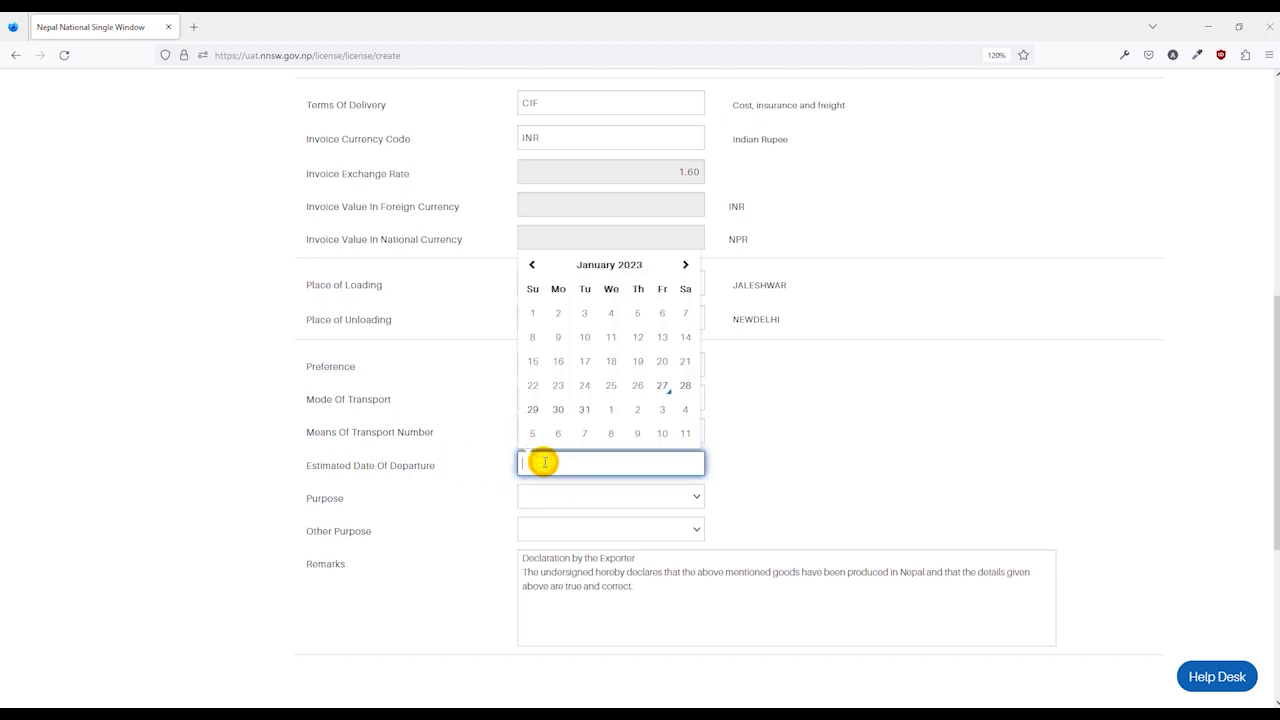
left_click(585, 408)
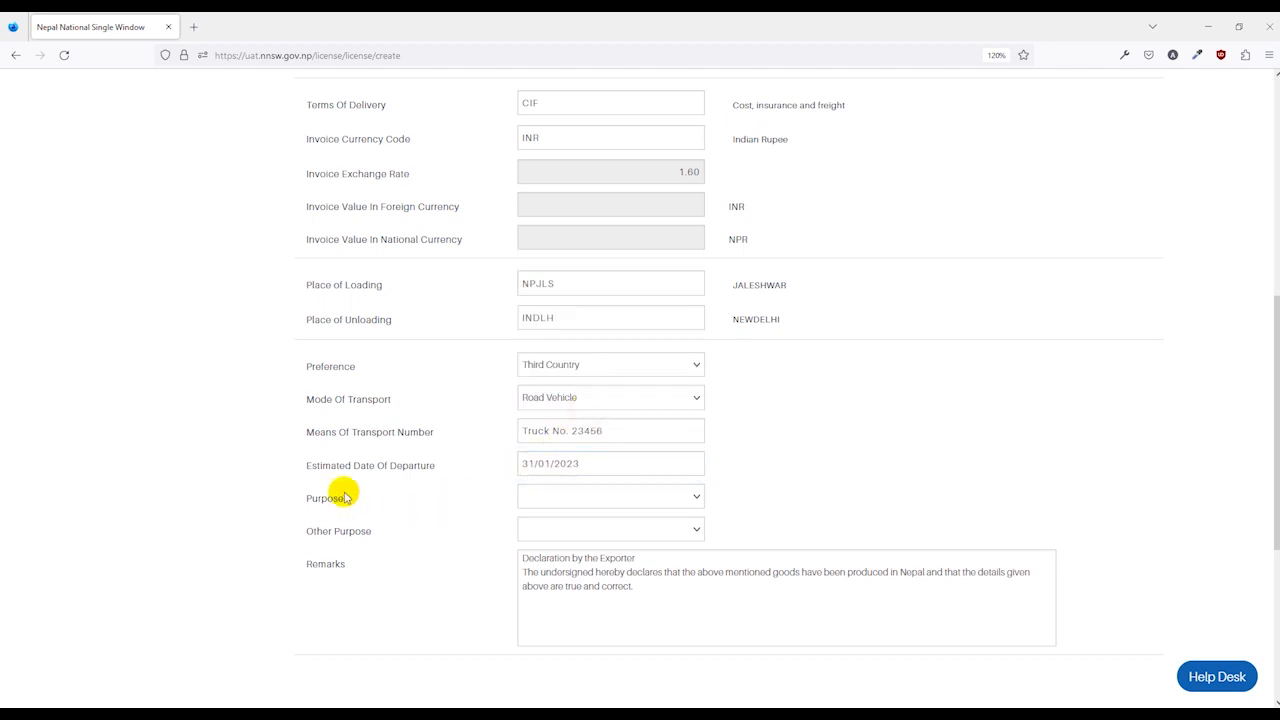
left_click(590, 500)
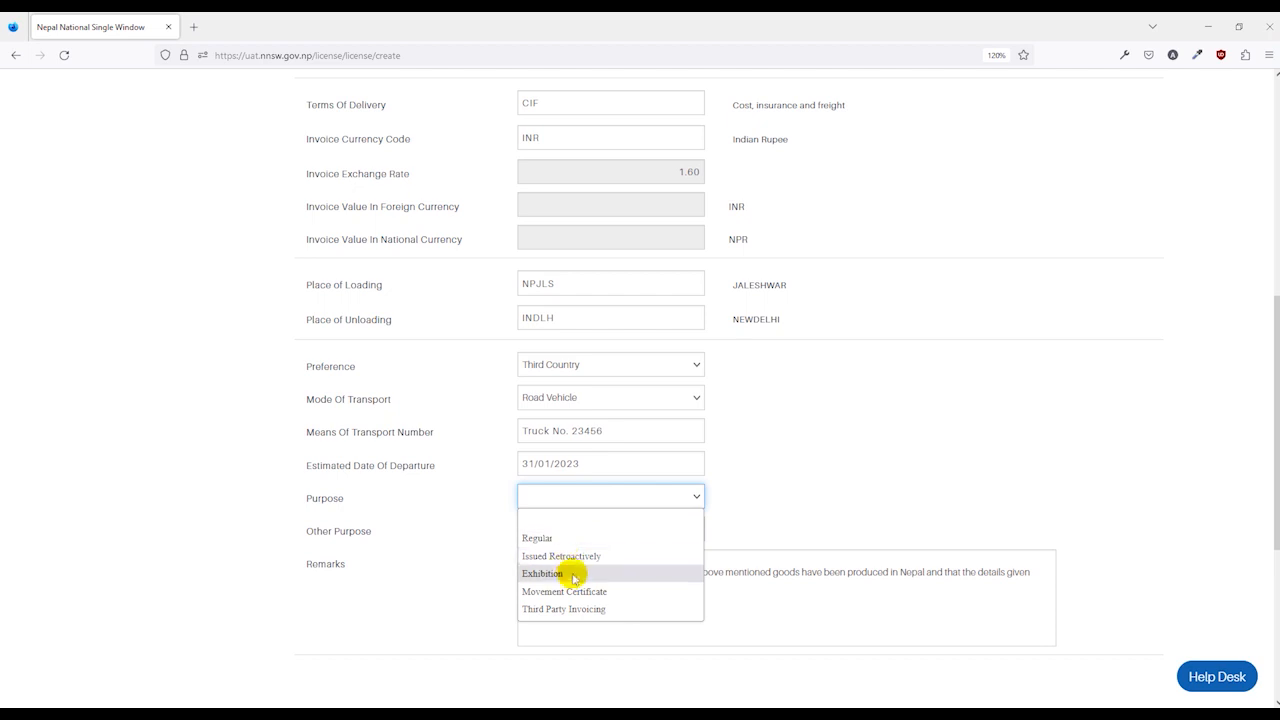
left_click(565, 538)
left_click(558, 533)
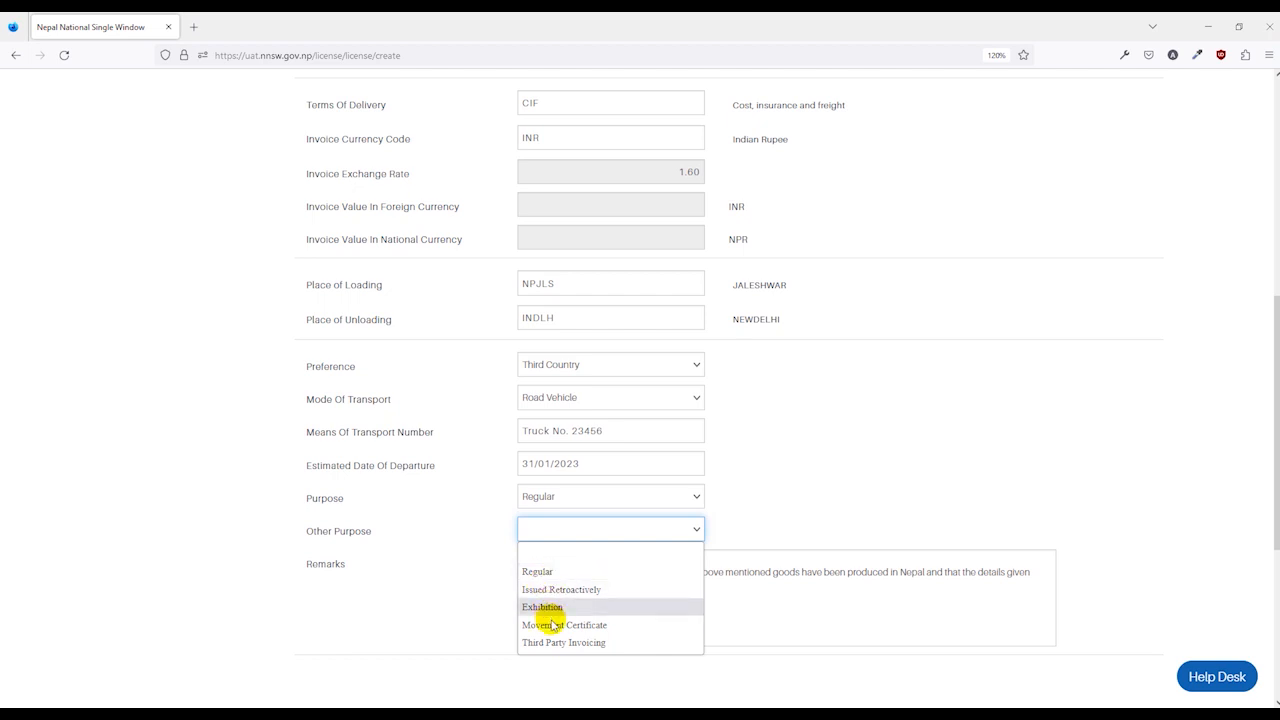
left_click(760, 512)
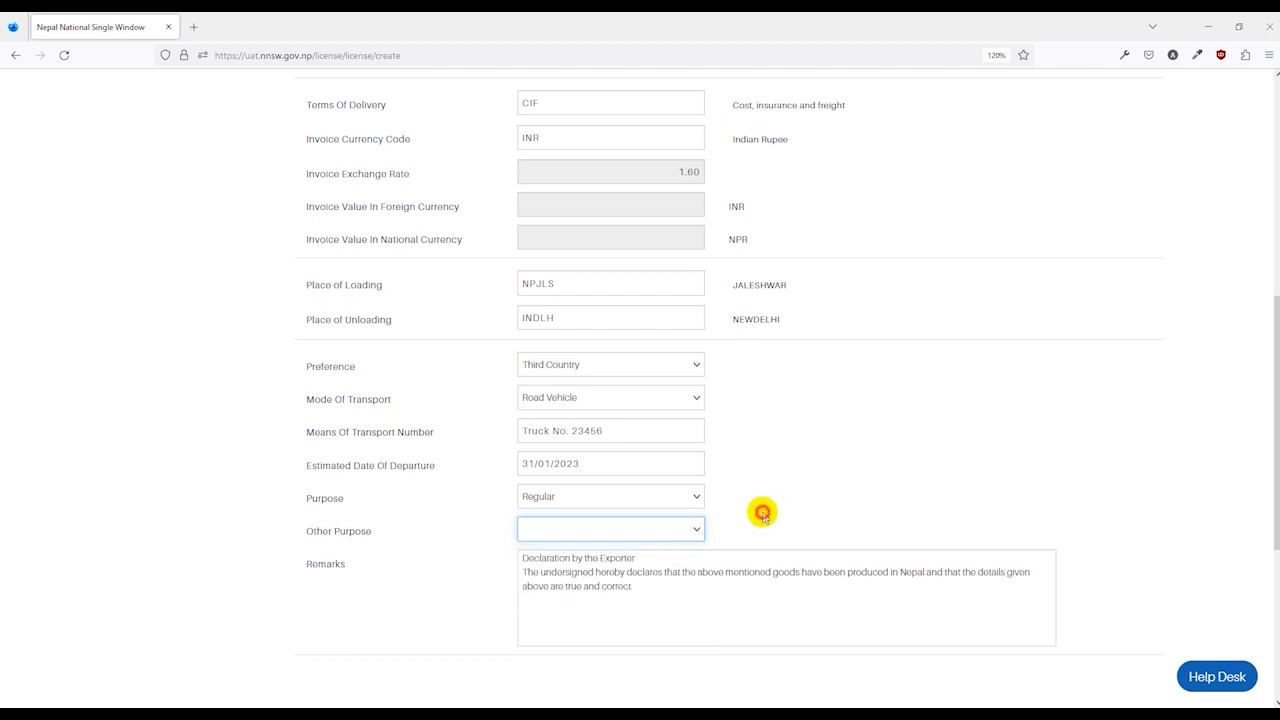
scroll(415, 578, "down", 2)
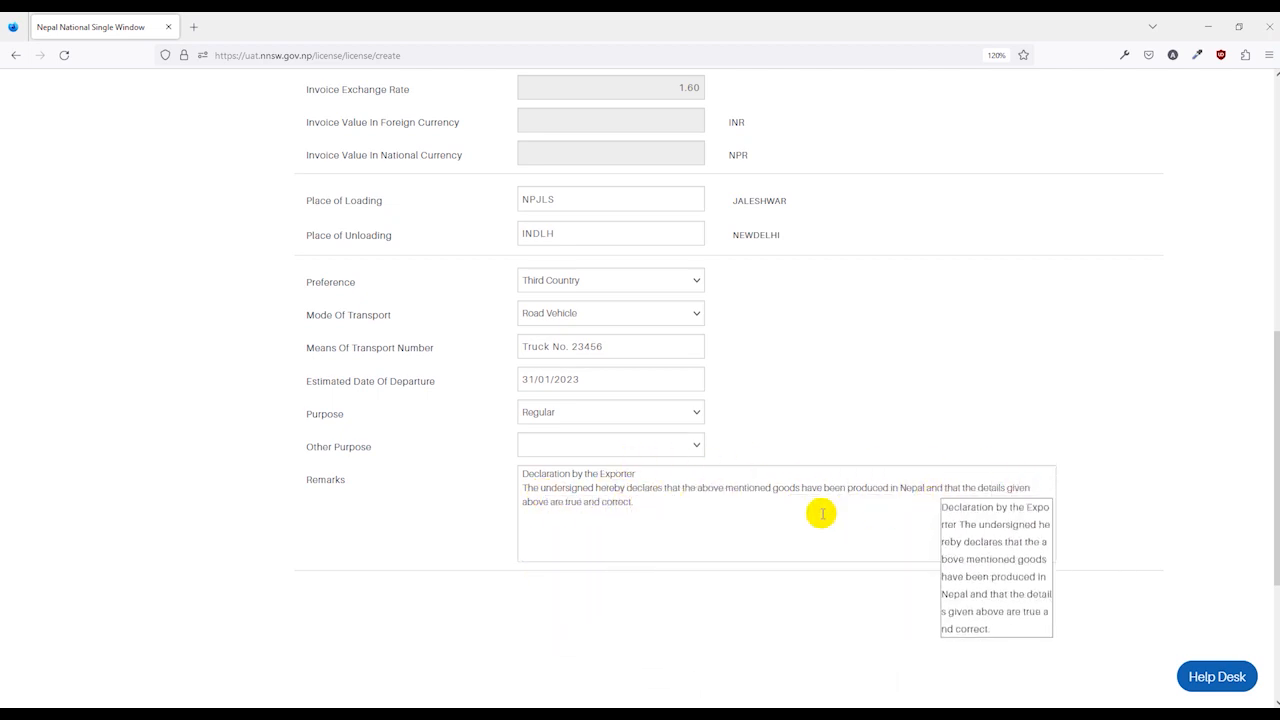
scroll(784, 512, "up", 14)
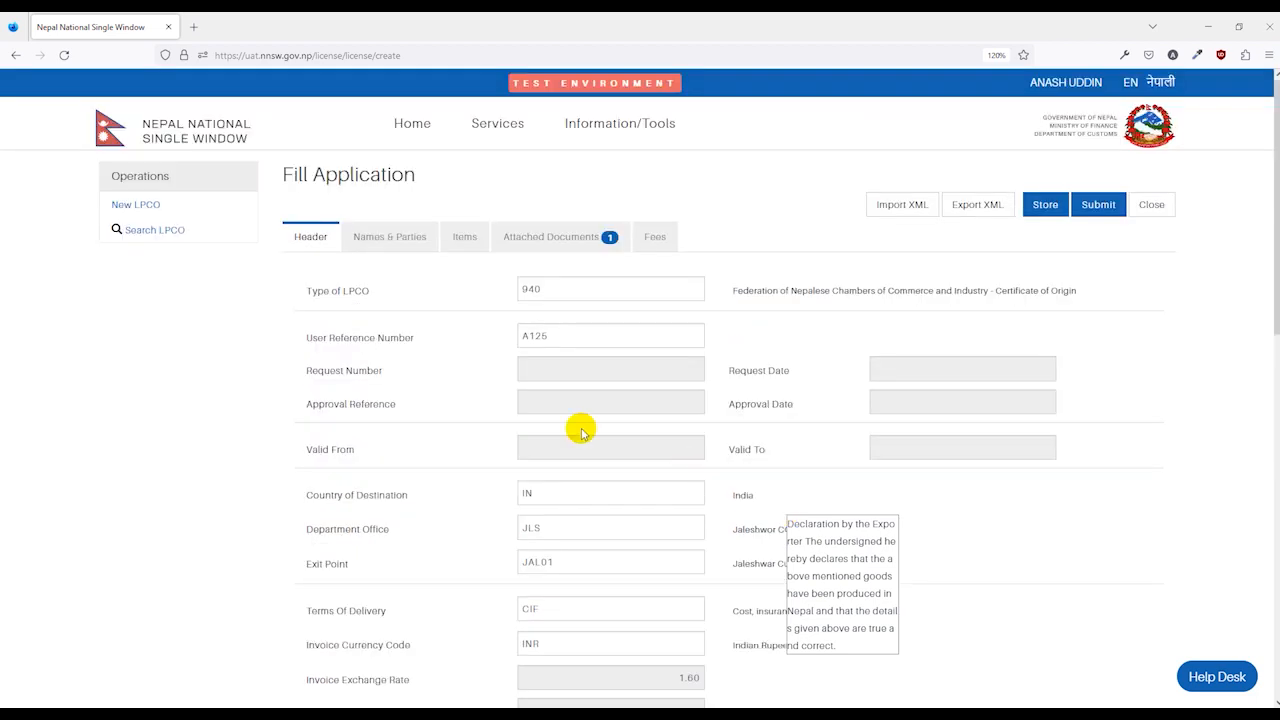
Enter receiver ABC Company, Delhi, India, registered district Dolakha, and the company e-mail.
left_click(390, 240)
scroll(400, 363, "down", 1)
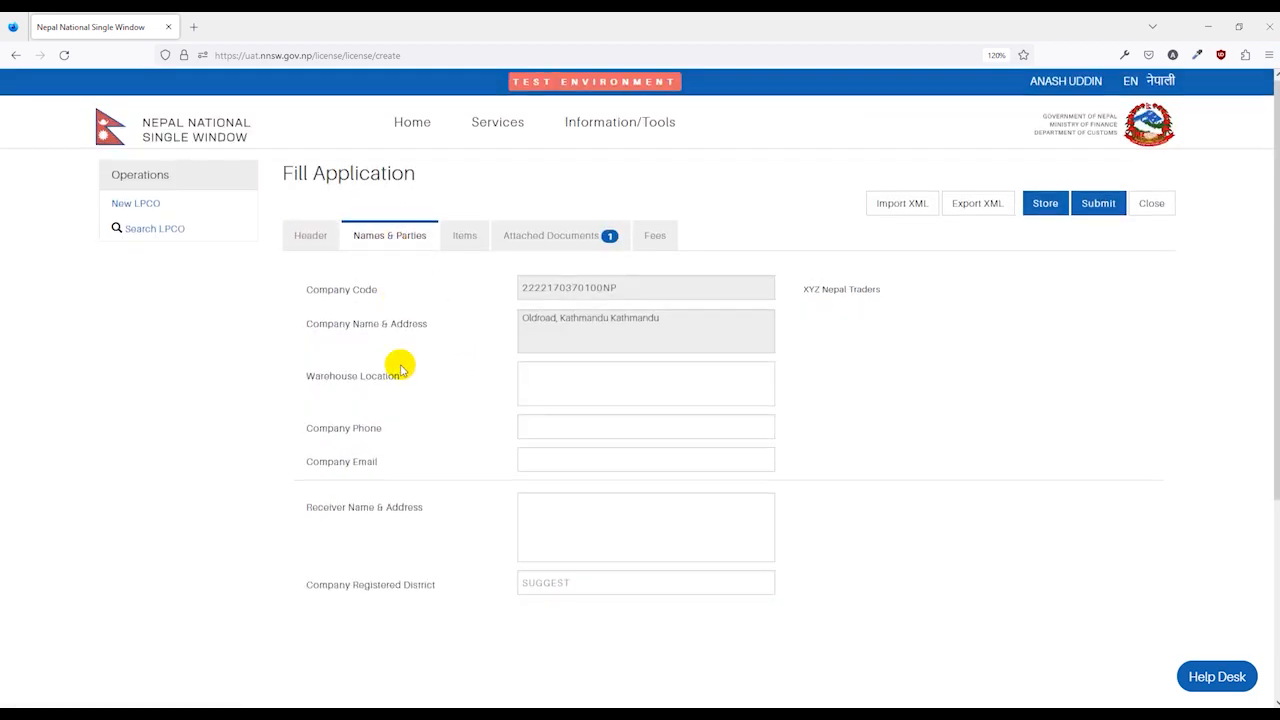
left_click(565, 434)
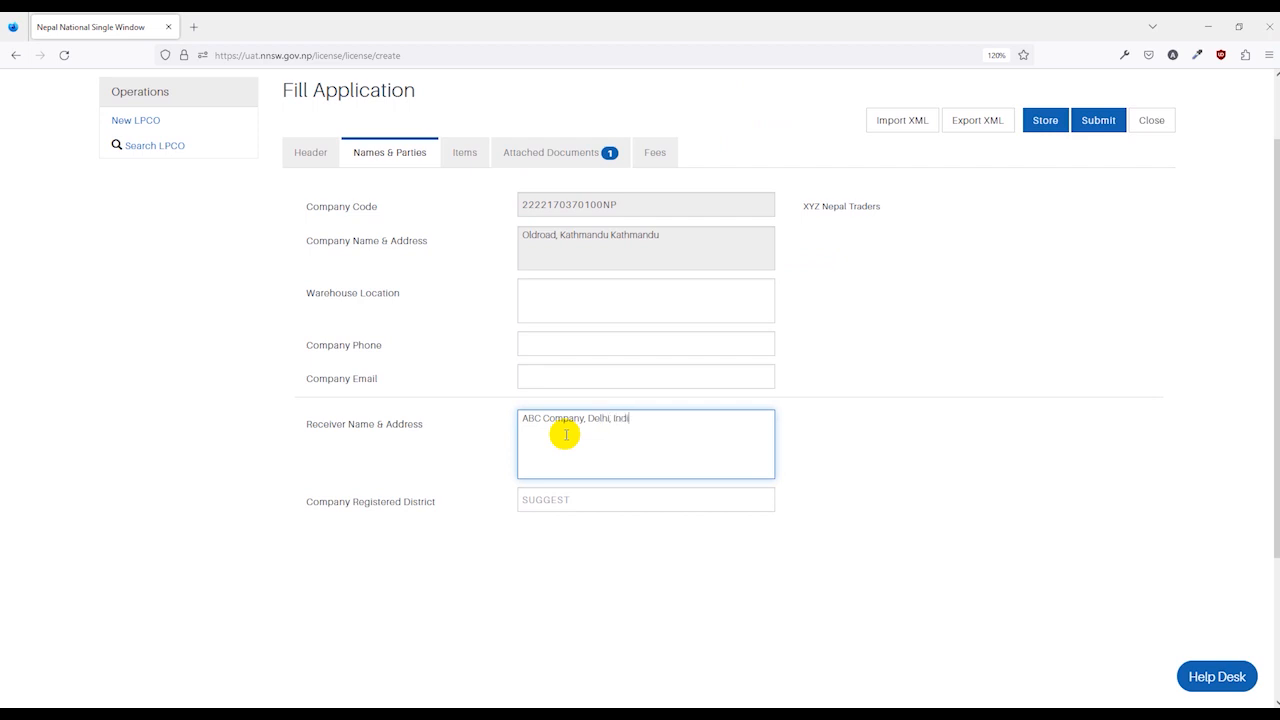
left_click(566, 500)
scroll(566, 600, "down", 3)
left_click(566, 600)
left_click(533, 374)
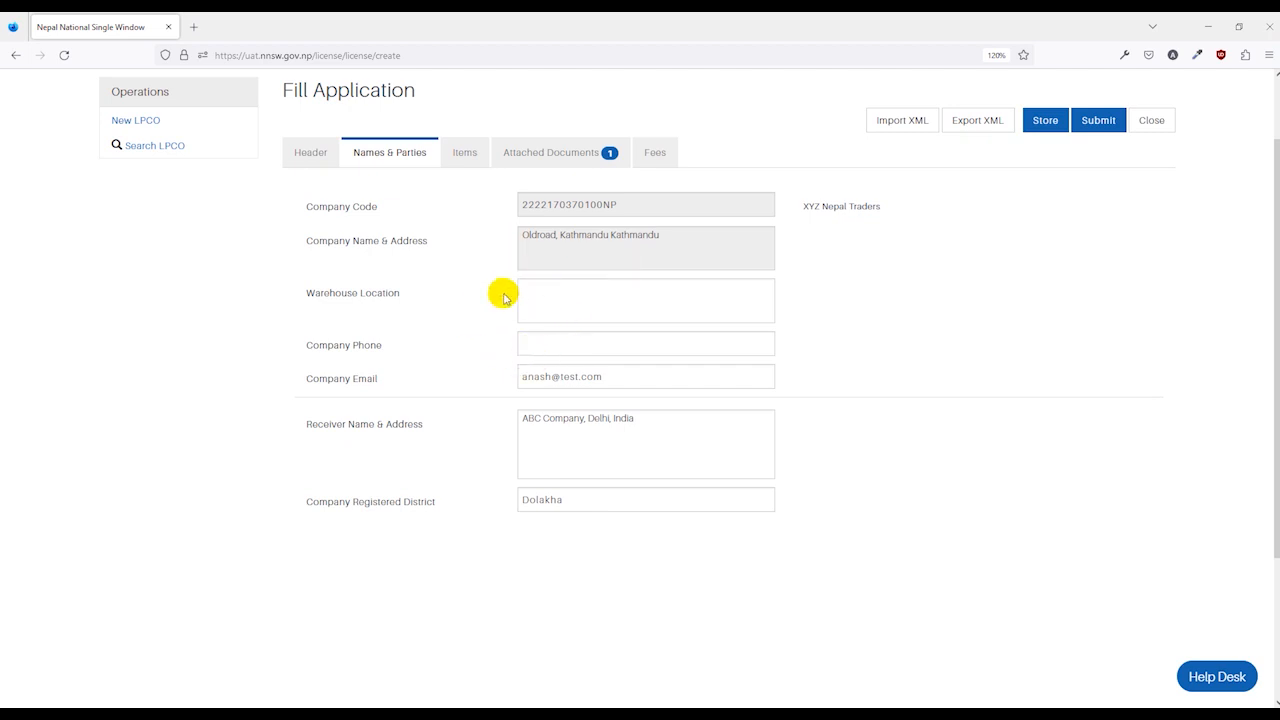
left_click(465, 155)
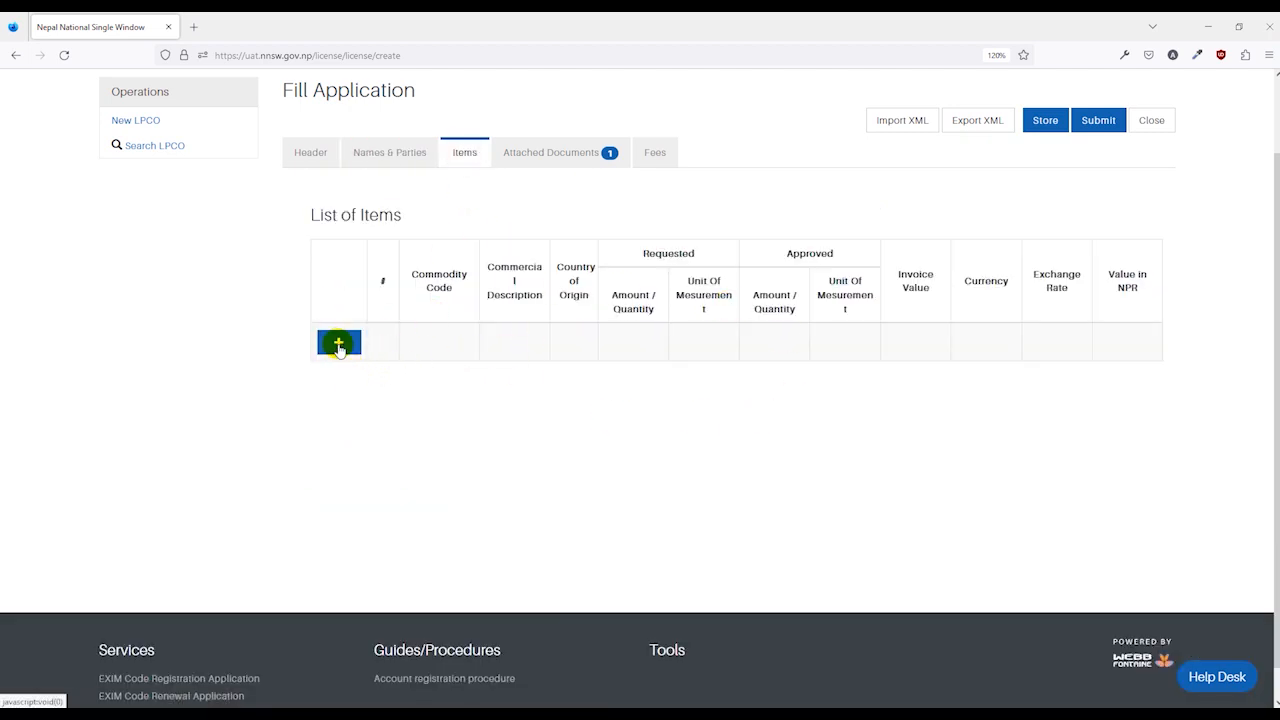
left_click(339, 344)
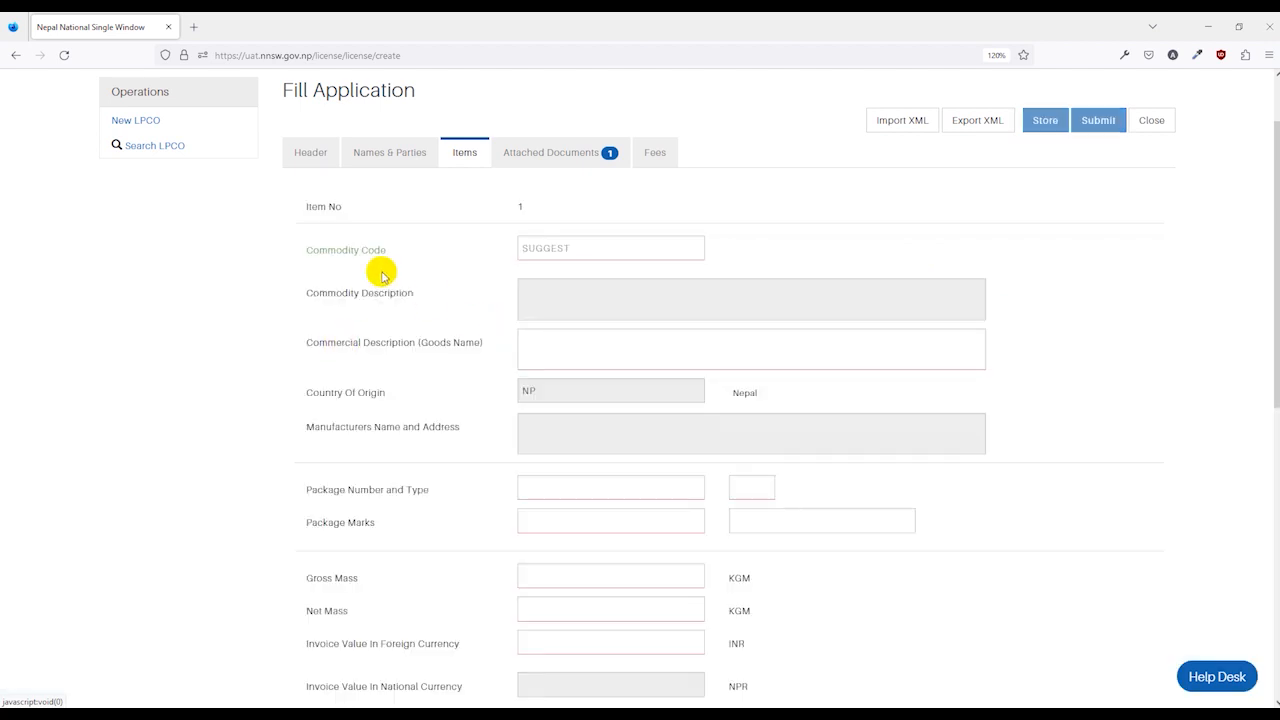
left_click(543, 249)
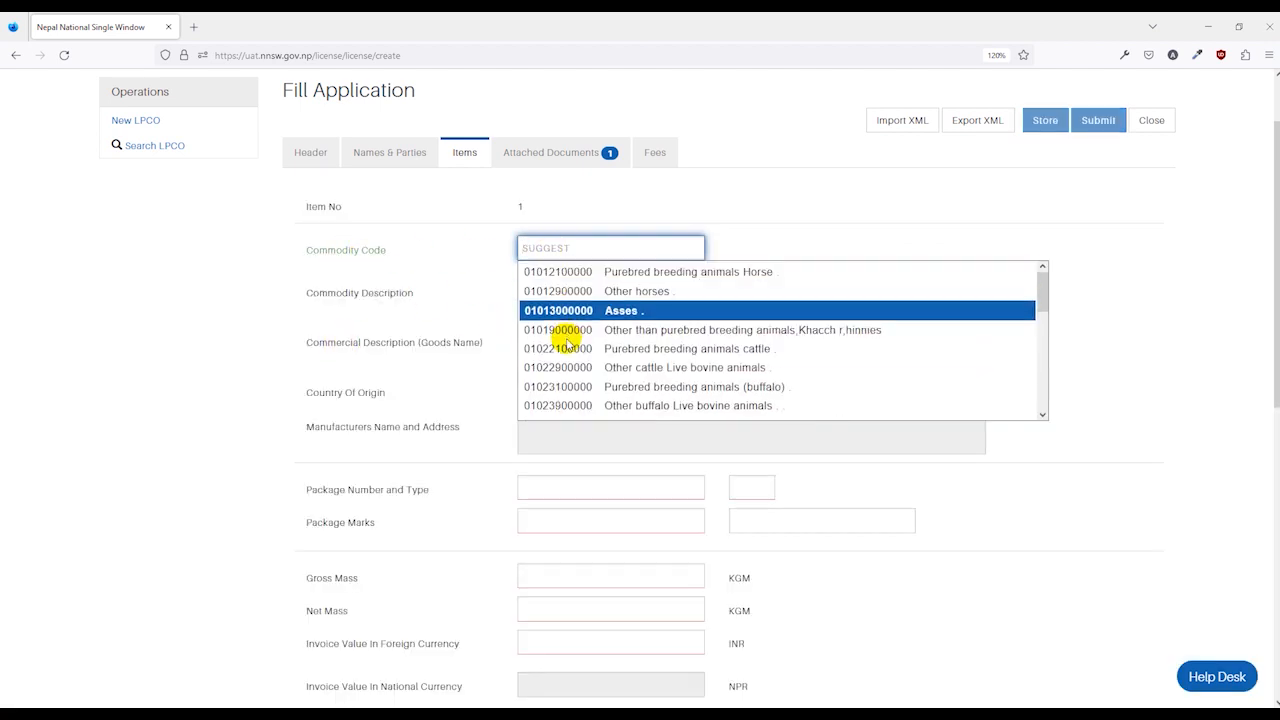
scroll(566, 340, "down", 5)
scroll(566, 345, "down", 2)
left_click(565, 250)
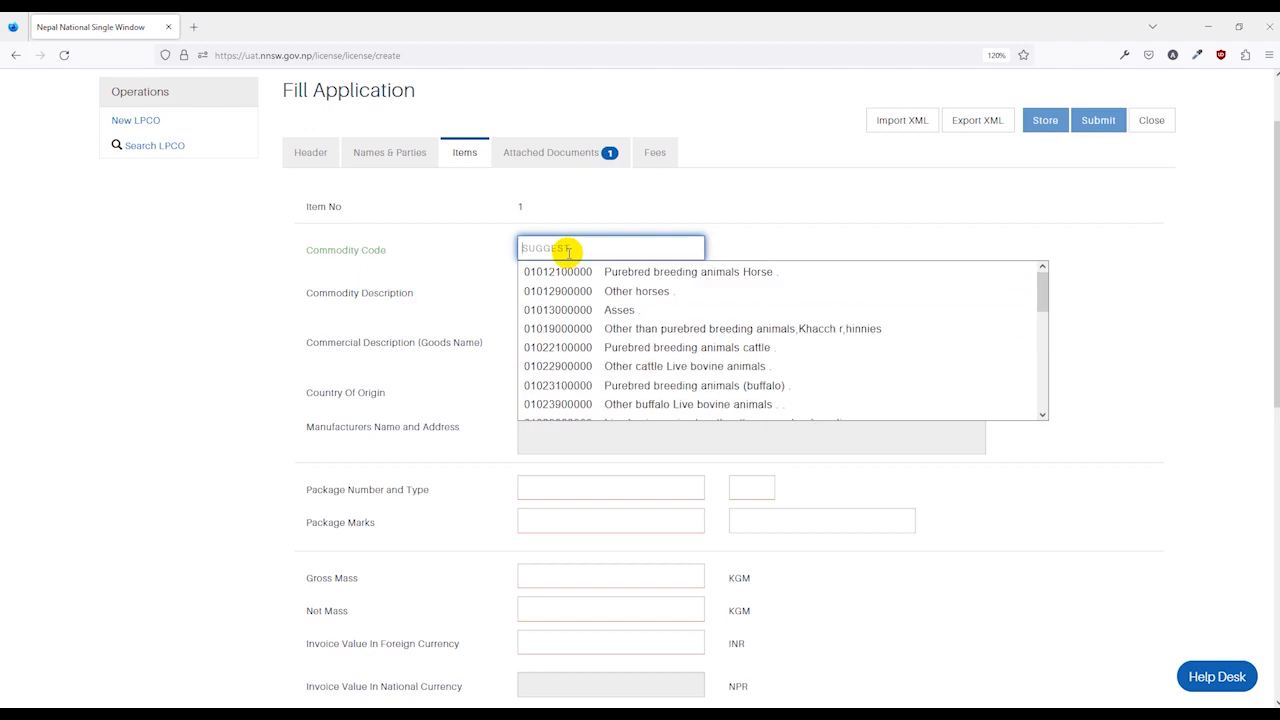
type("10")
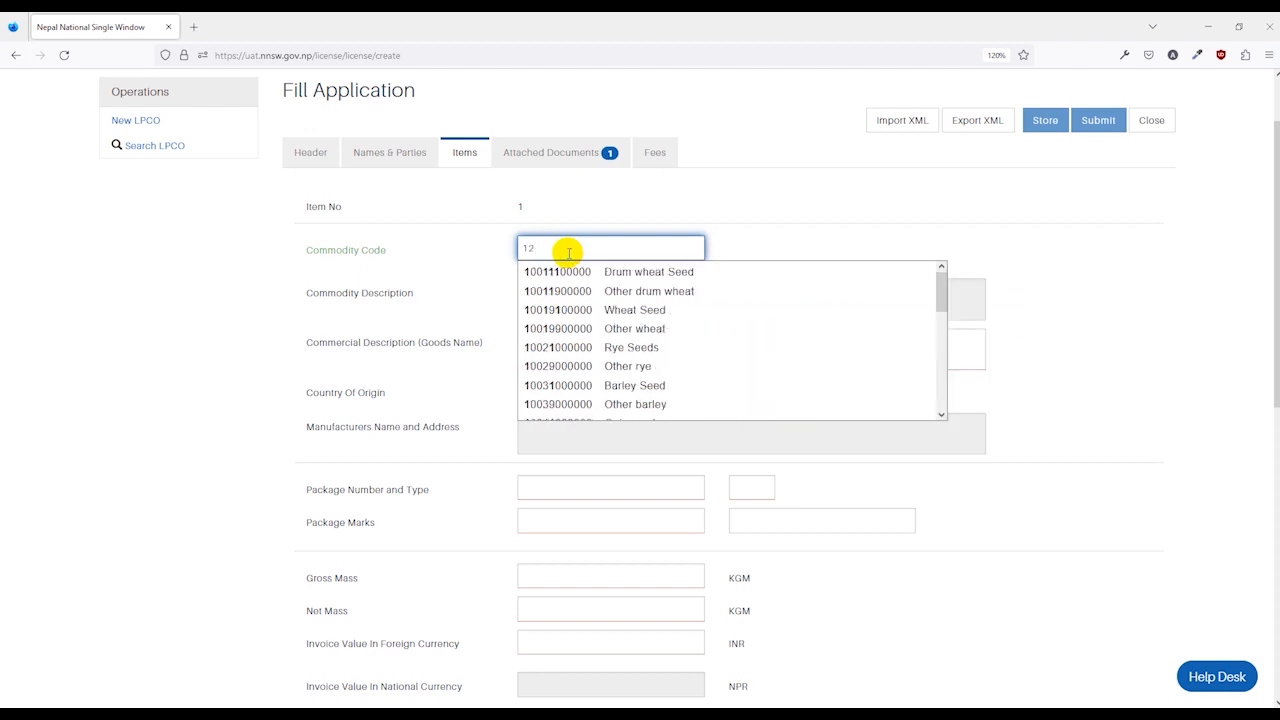
key("BackSpace")
type("2")
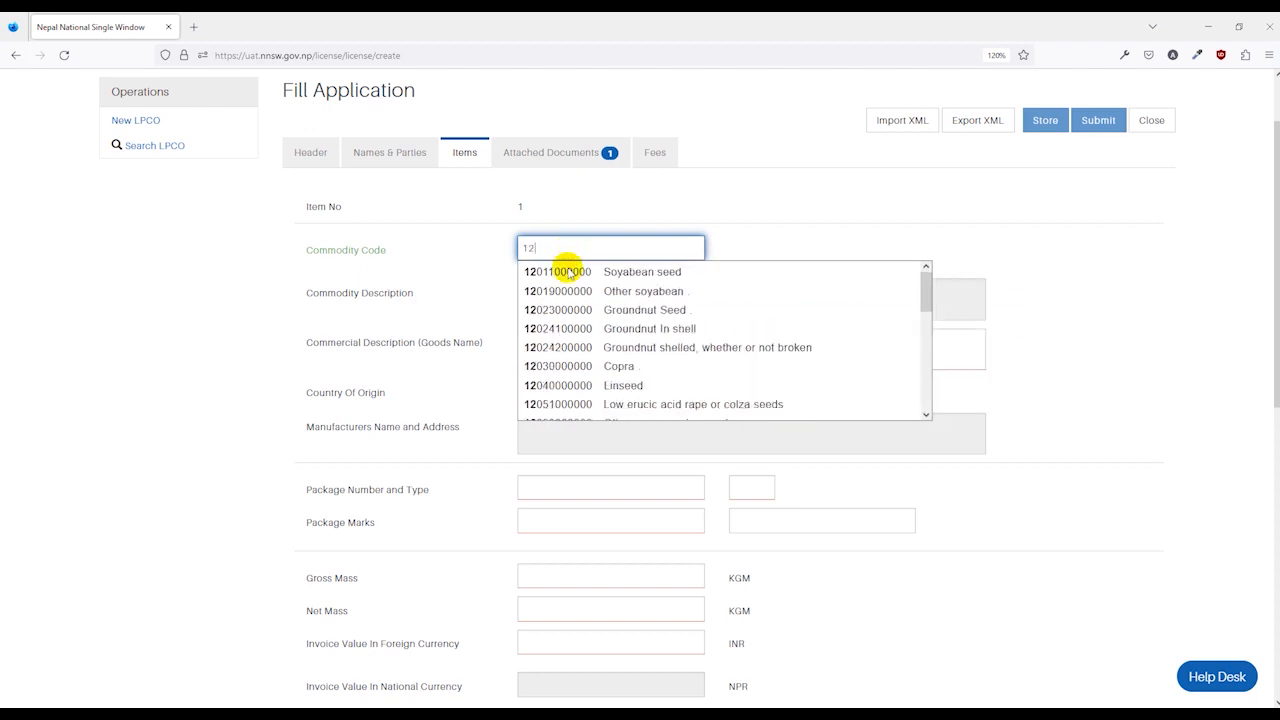
left_click(590, 313)
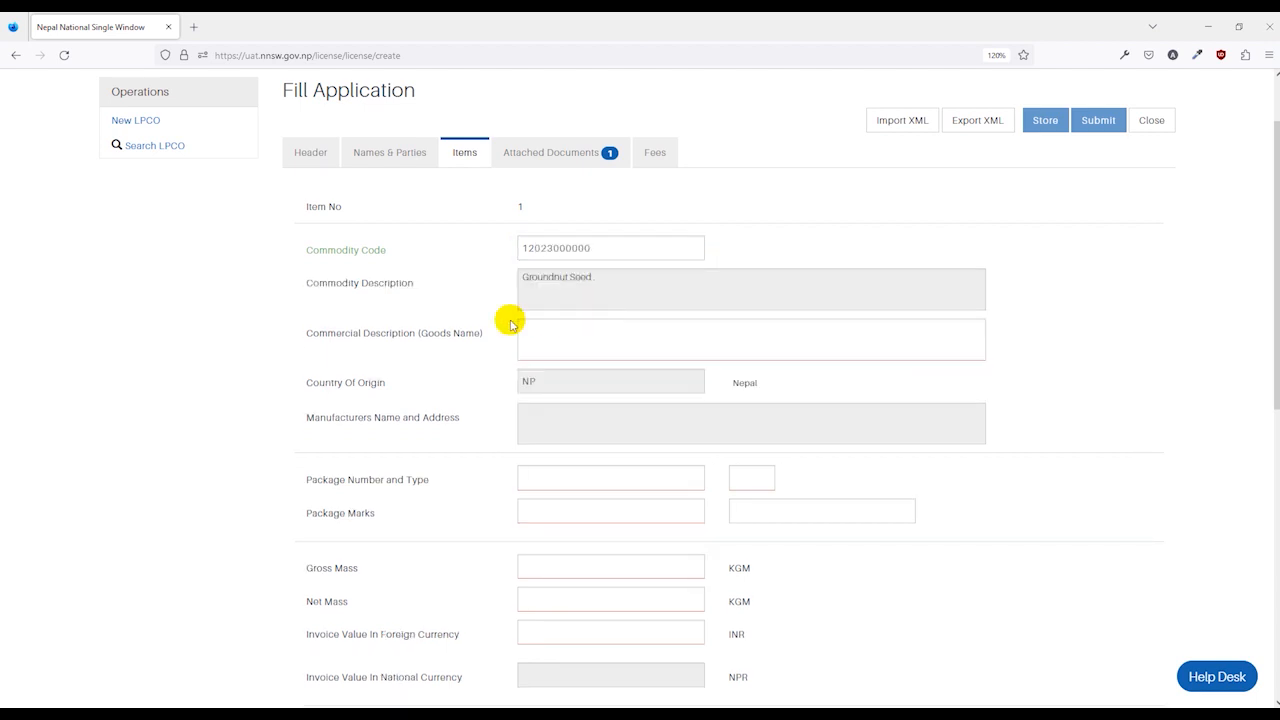
Enter Groundnut Seeds as the item's commercial goods name.
scroll(509, 320, "down", 2)
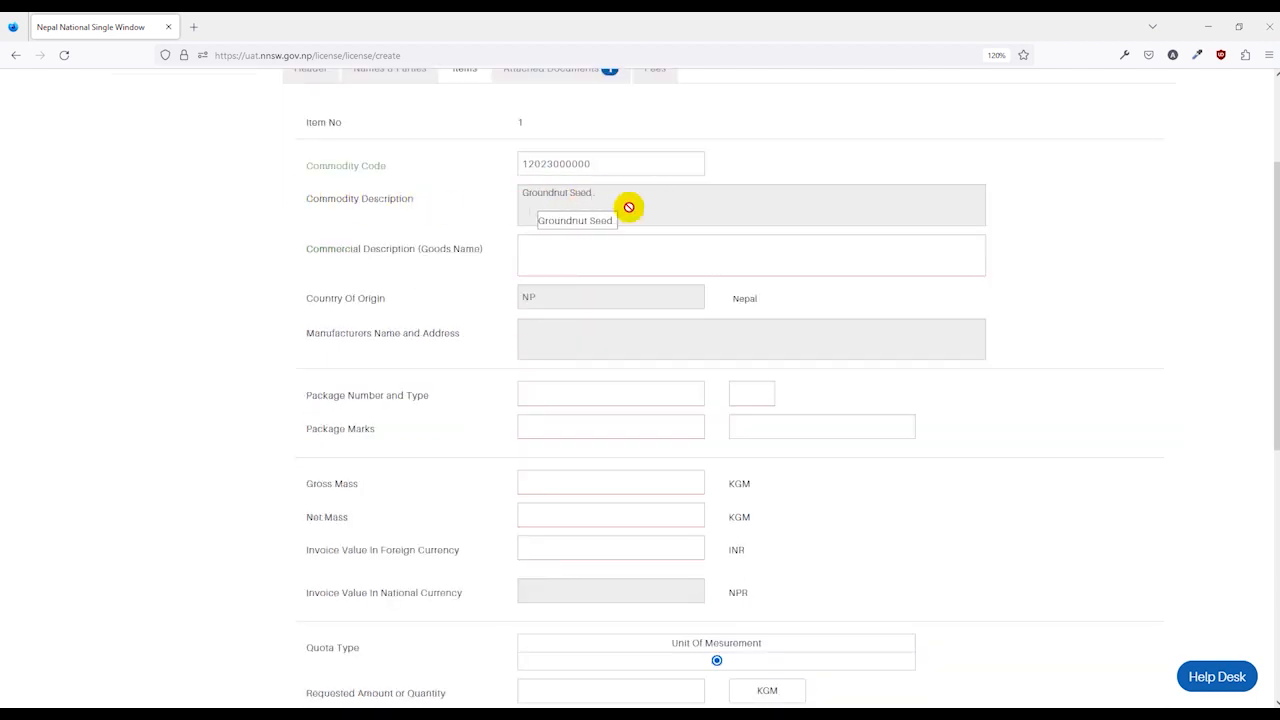
left_click(585, 249)
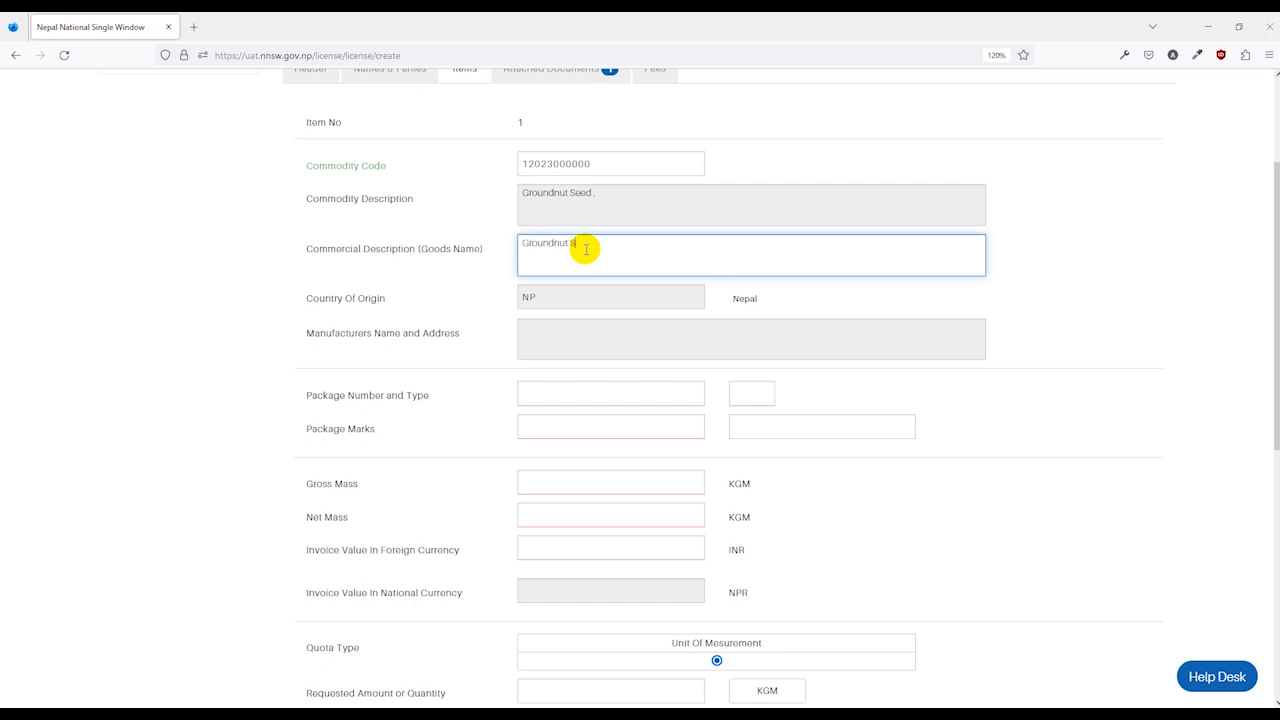
left_click(491, 287)
scroll(430, 330, "down", 2)
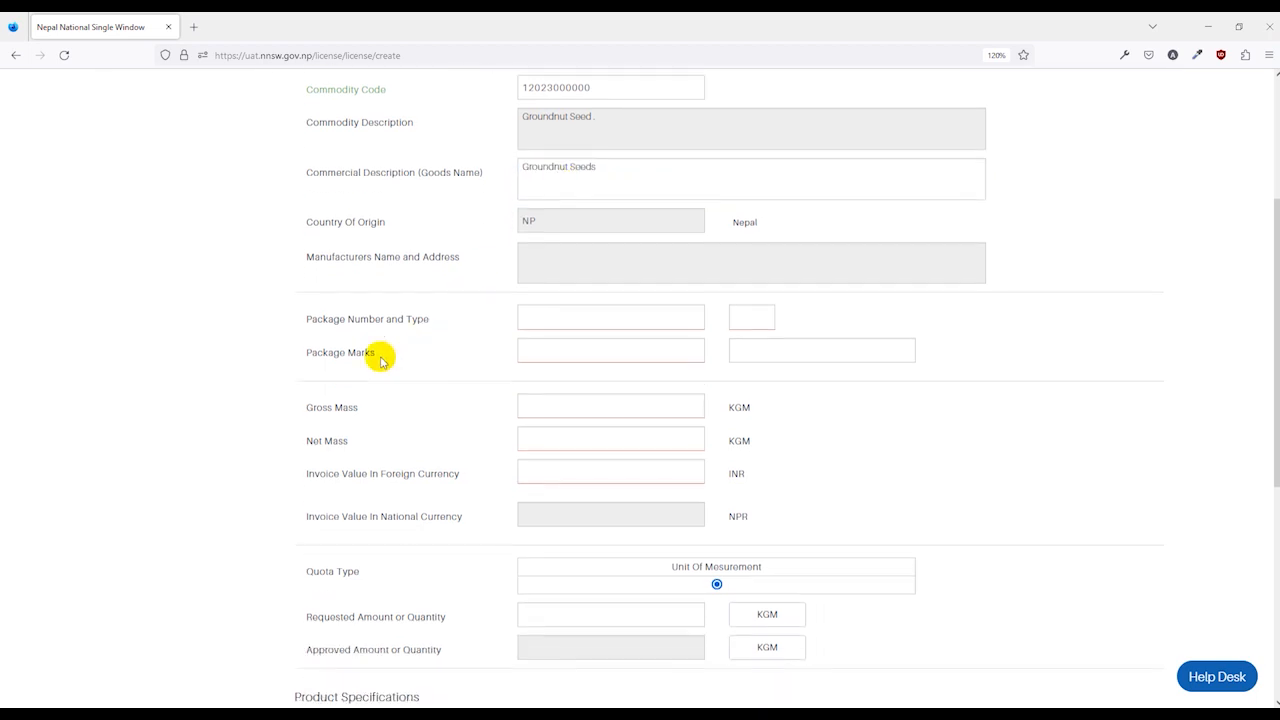
Record 100 packages of type 4C natural-wood box with package marks N/A.
left_click(632, 314)
left_click(762, 310)
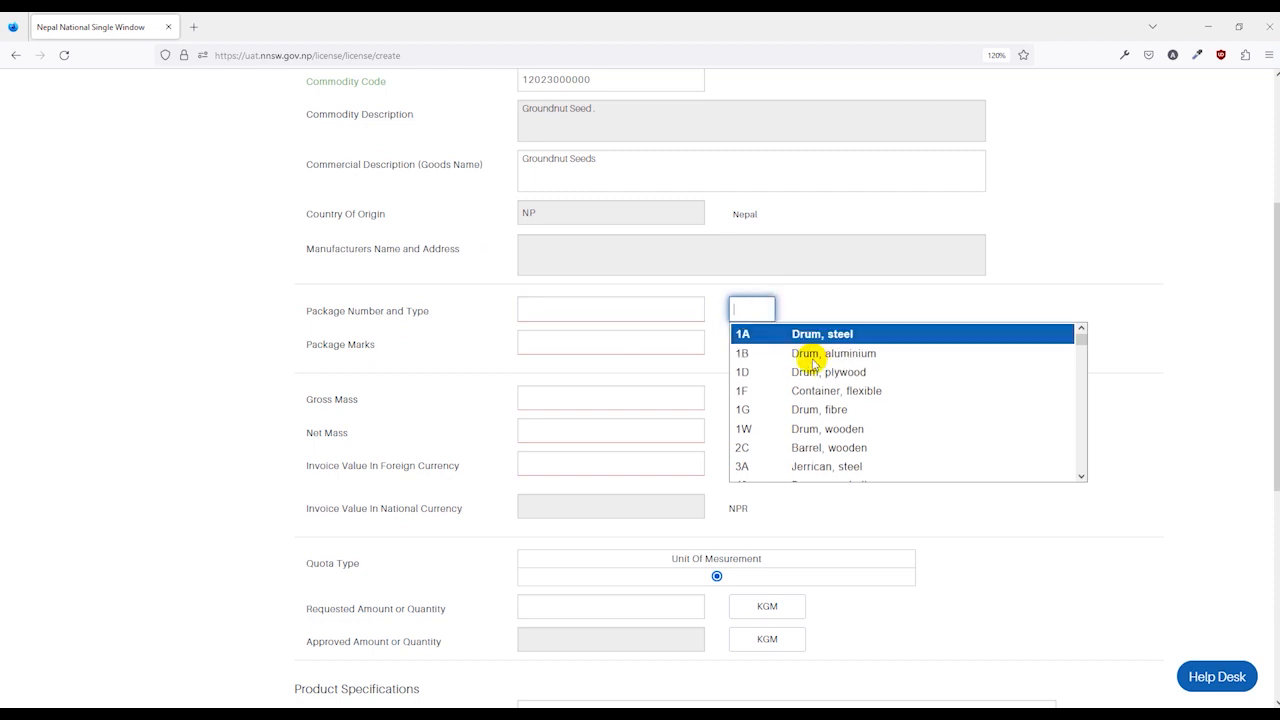
scroll(812, 445, "down", 1)
scroll(816, 430, "down", 1)
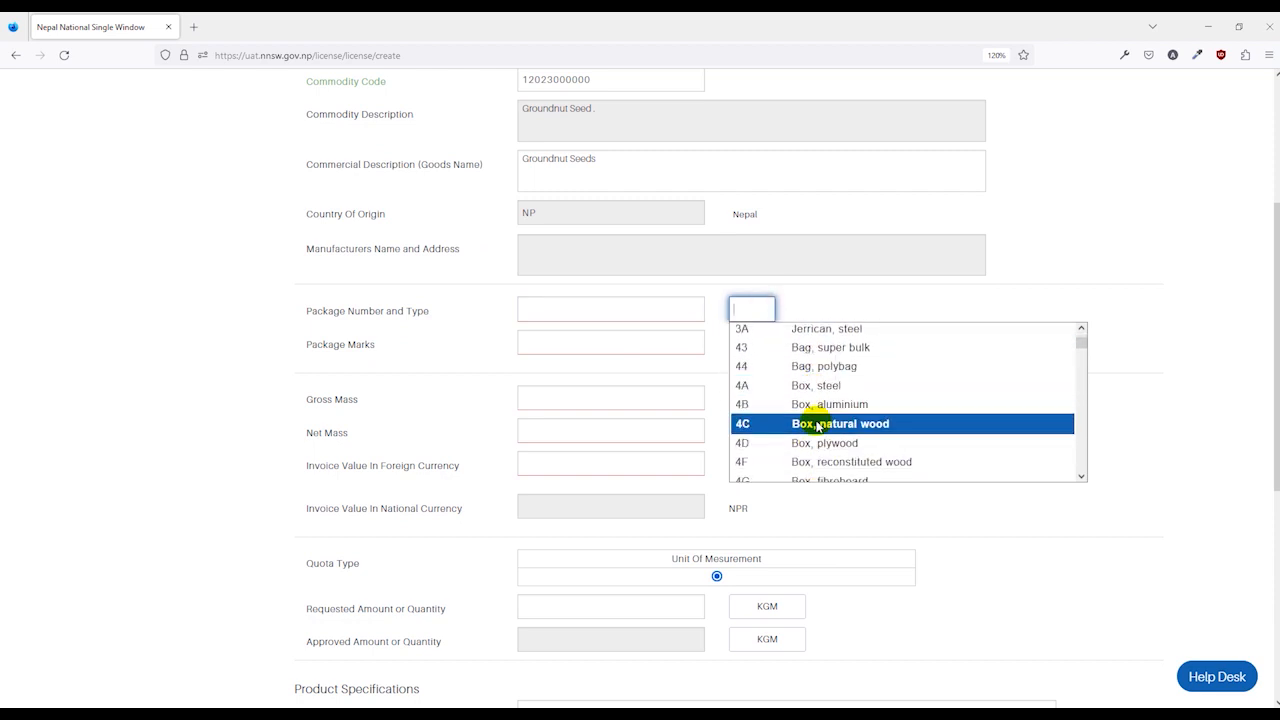
left_click(815, 425)
left_click(660, 310)
type("100")
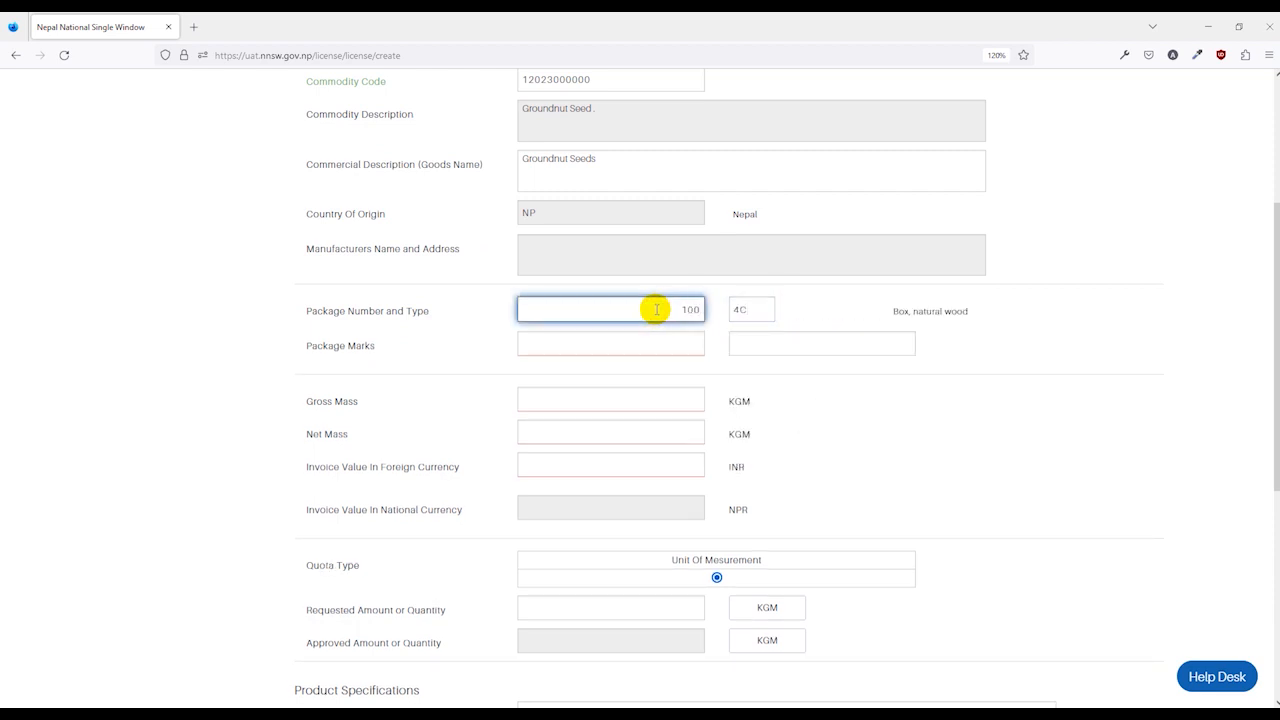
left_click(336, 370)
left_click(669, 346)
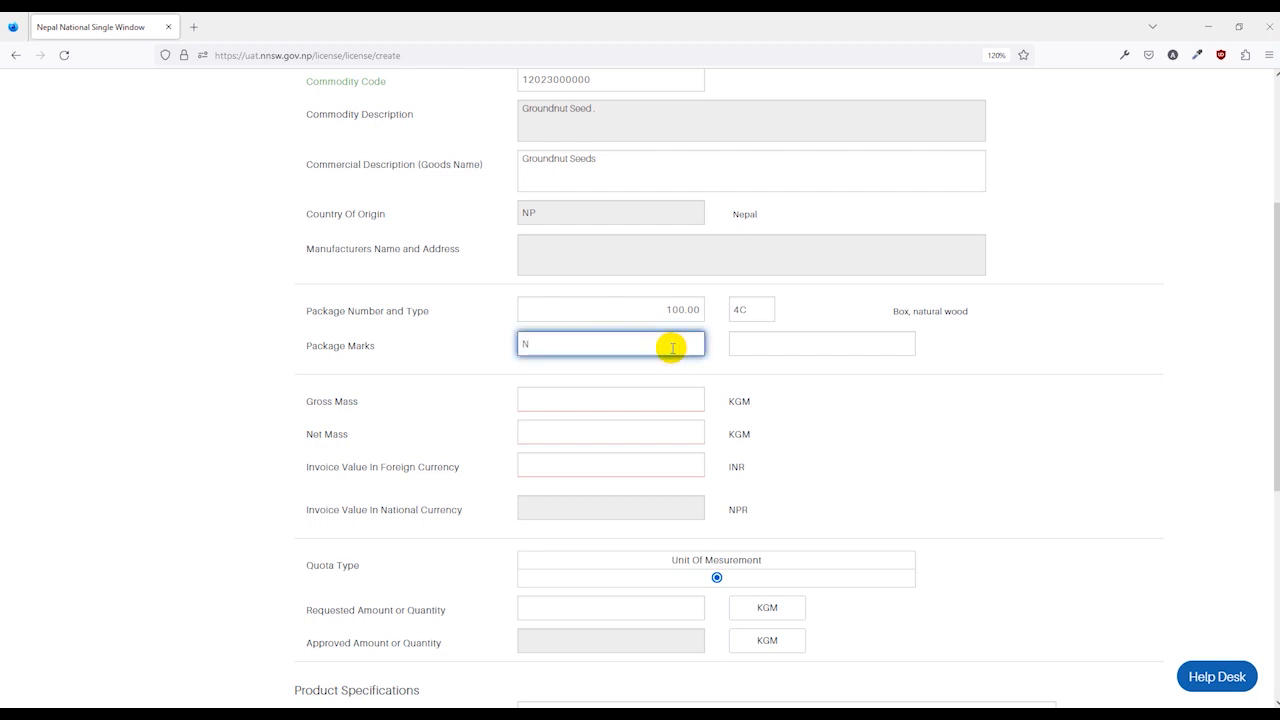
left_click(837, 377)
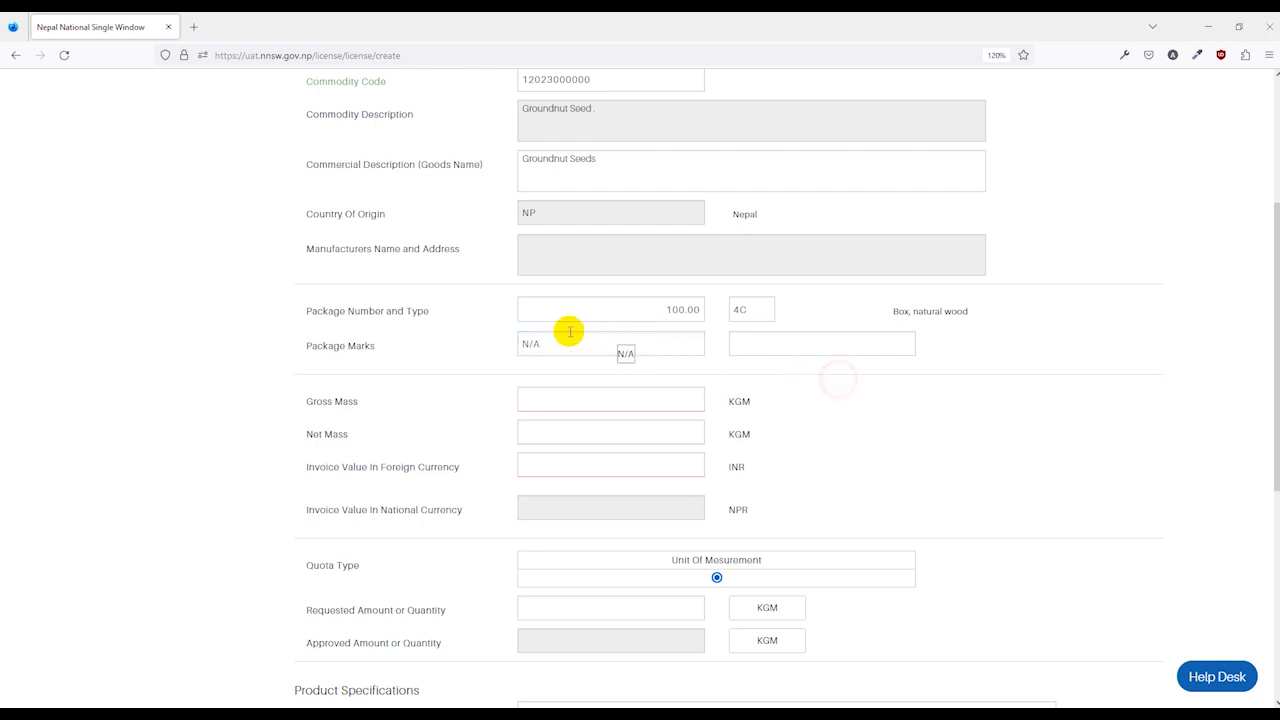
scroll(622, 346, "down", 2)
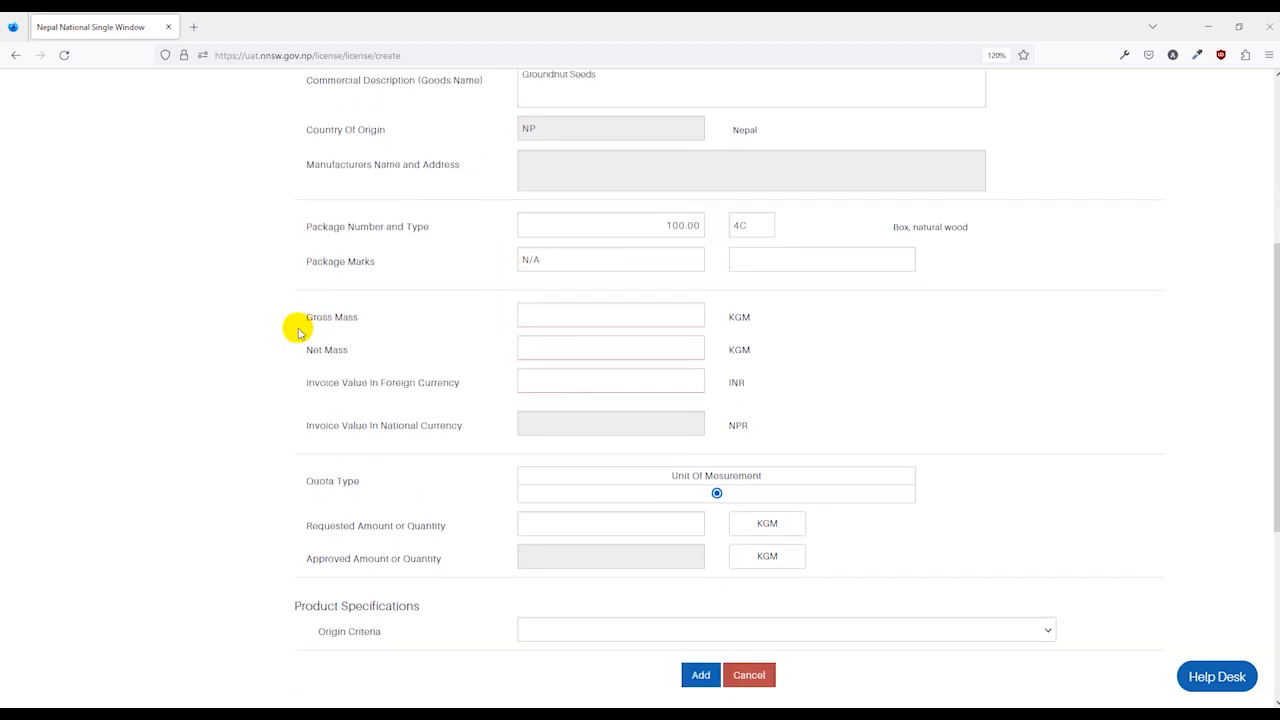
Enter gross mass 1000, net mass 900, invoice value 1,000,000 INR, requested quantity 1000.
left_click(605, 320)
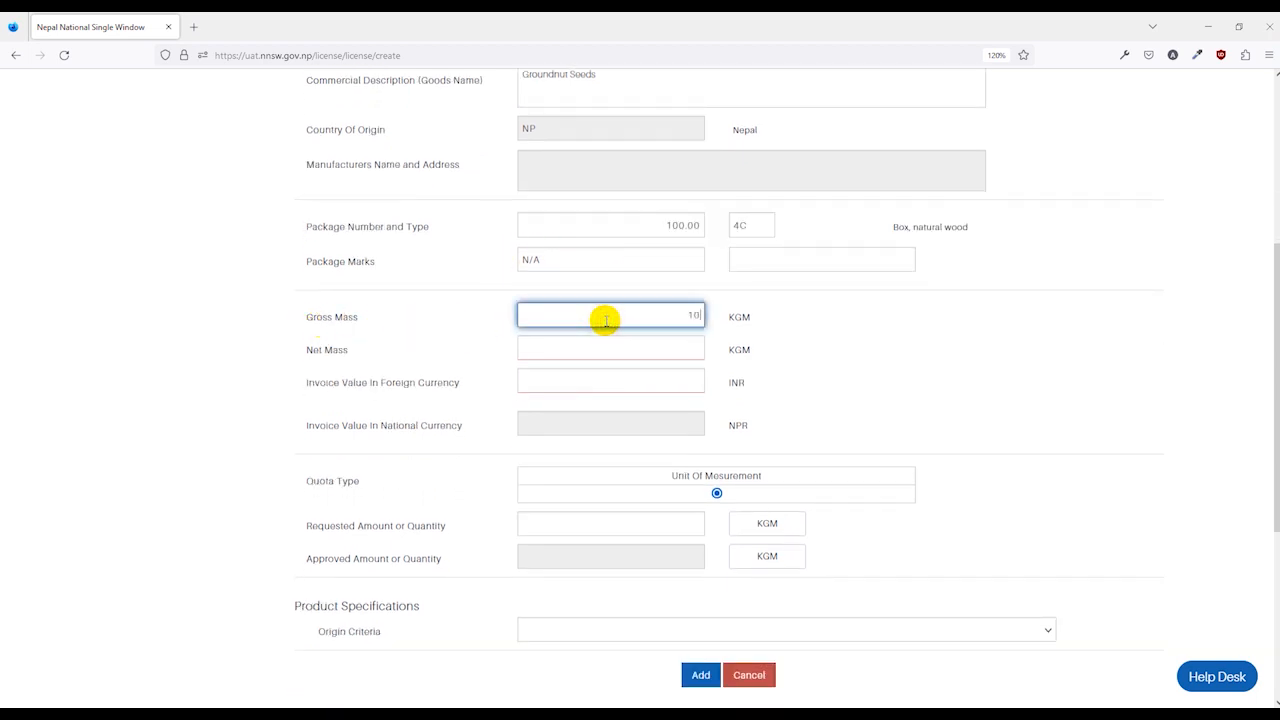
left_click(643, 355)
type("900")
left_click(855, 361)
left_click(662, 384)
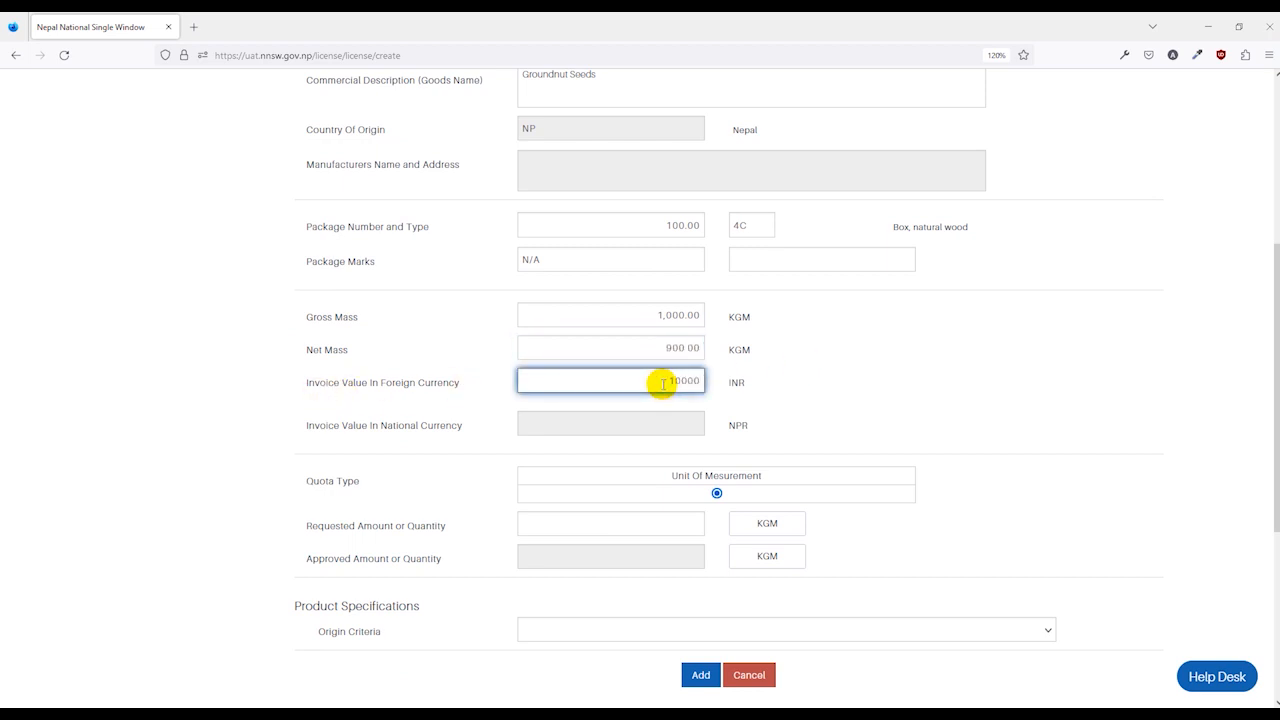
type("1000000")
left_click(794, 378)
scroll(794, 374, "down", 2)
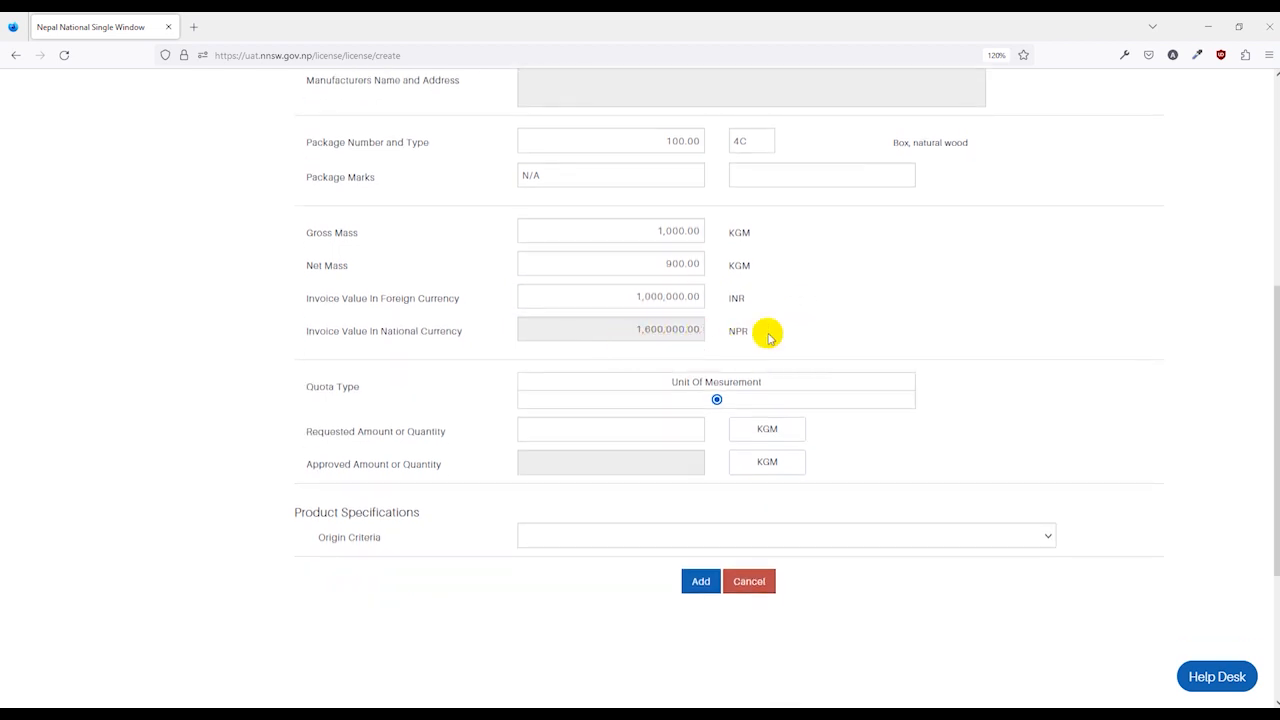
scroll(768, 338, "down", 2)
left_click(614, 347)
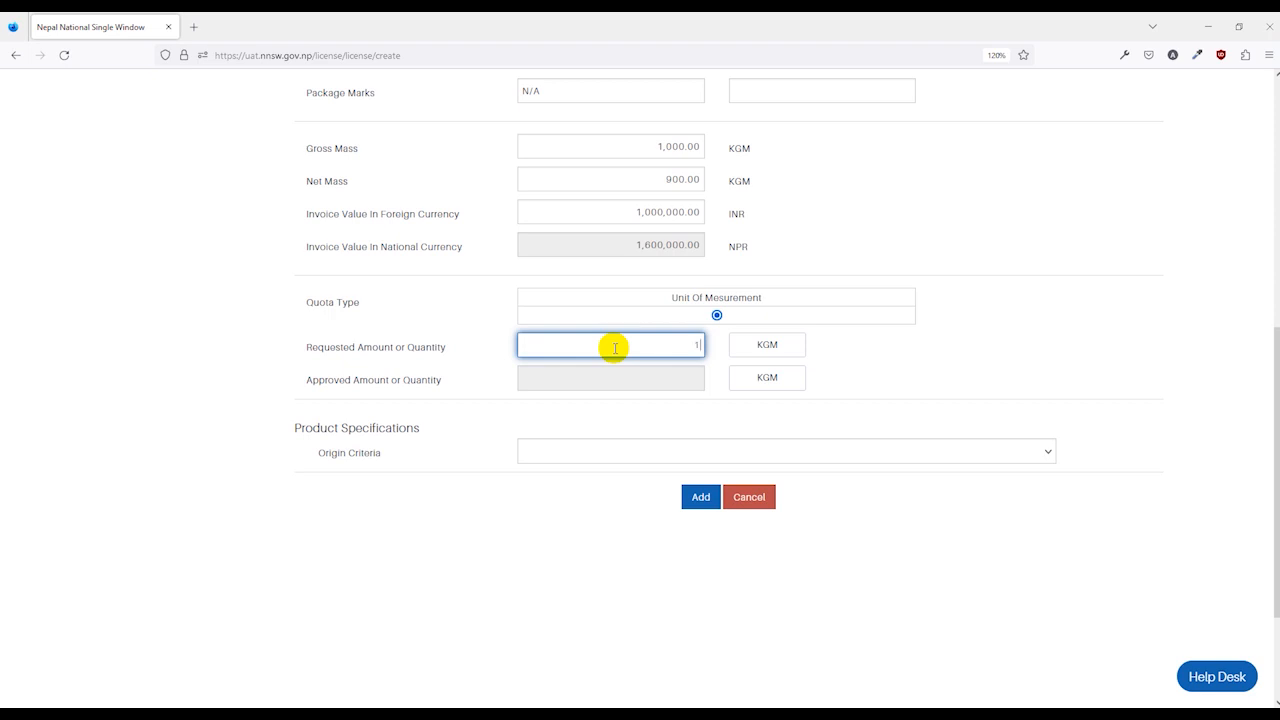
left_click(843, 324)
scroll(651, 357, "down", 2)
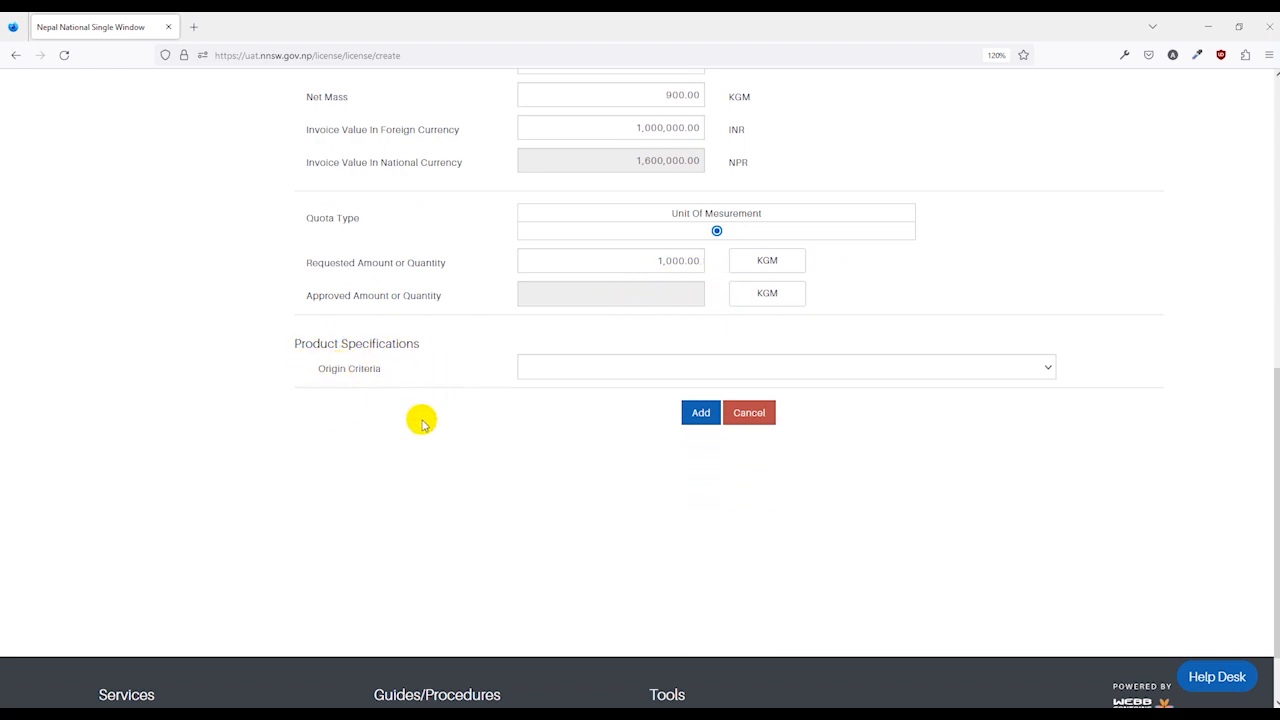
Keep the Third Country preference and pick Wholly Obtained Goods as the item's origin criterion.
scroll(388, 392, "up", 15)
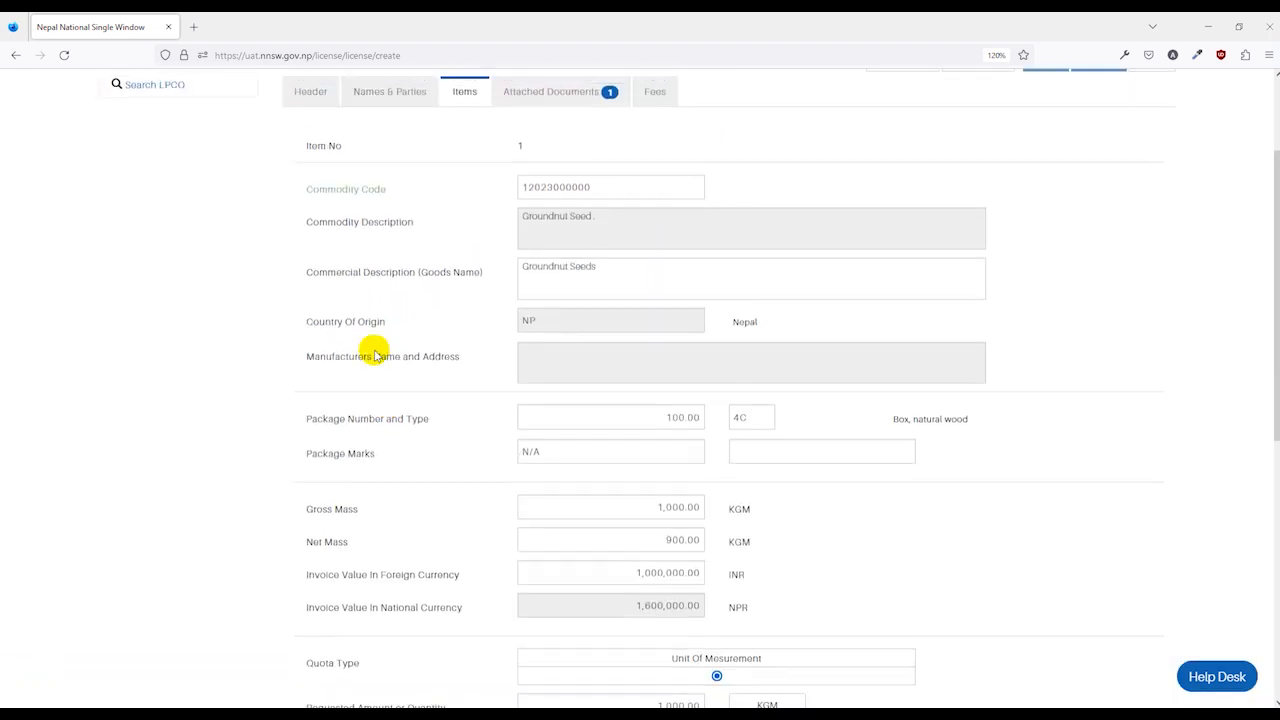
left_click(306, 237)
scroll(371, 394, "down", 4)
scroll(370, 396, "down", 2)
left_click(560, 364)
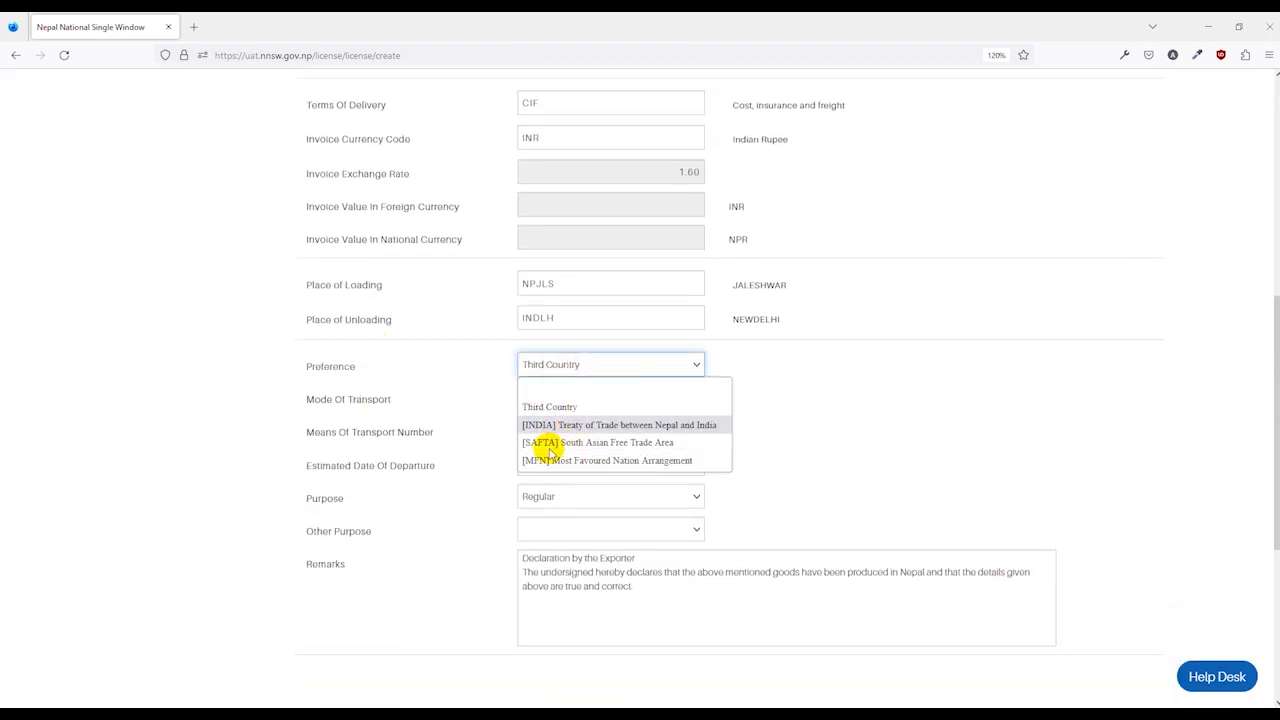
left_click(547, 406)
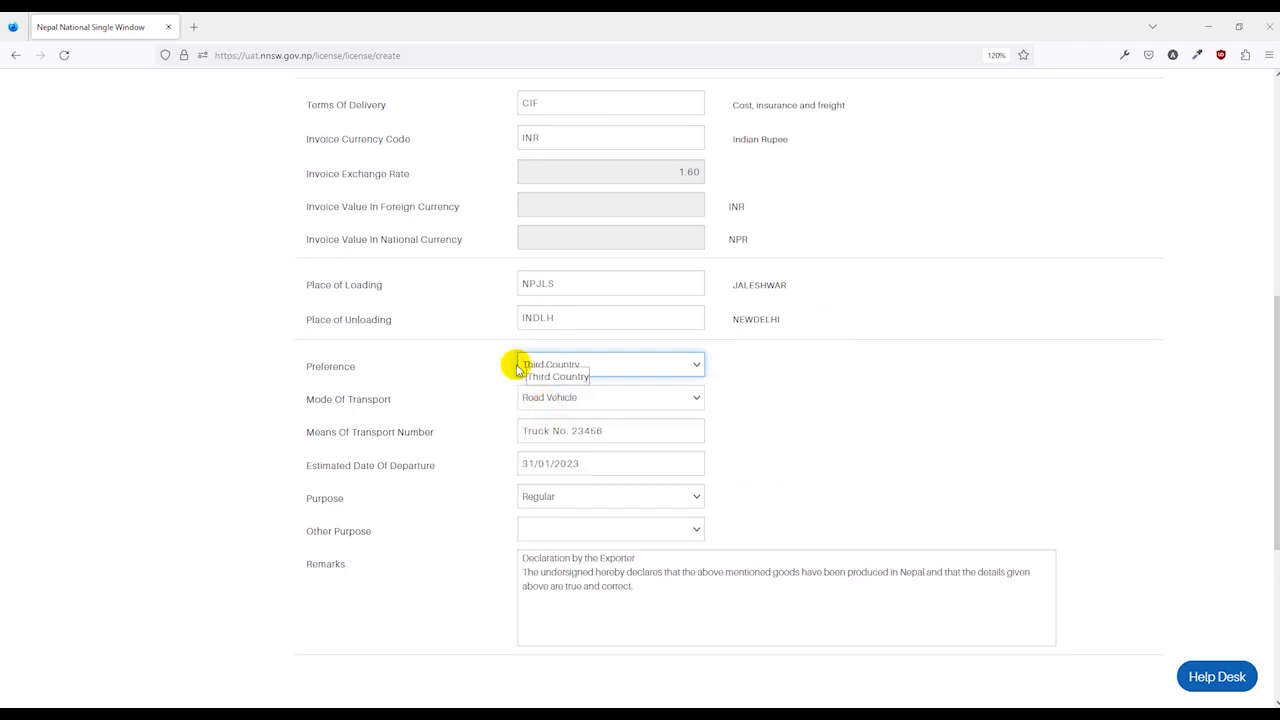
scroll(480, 260, "up", 12)
left_click(466, 234)
scroll(483, 310, "down", 10)
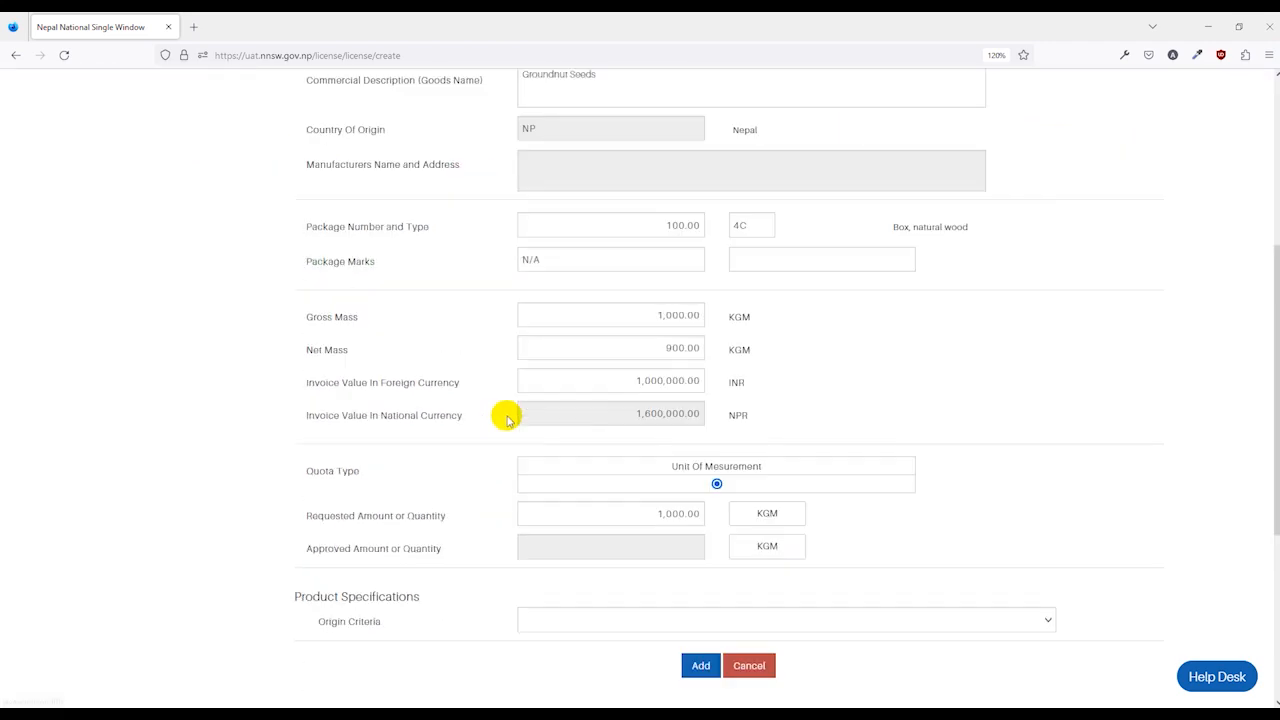
left_click(627, 453)
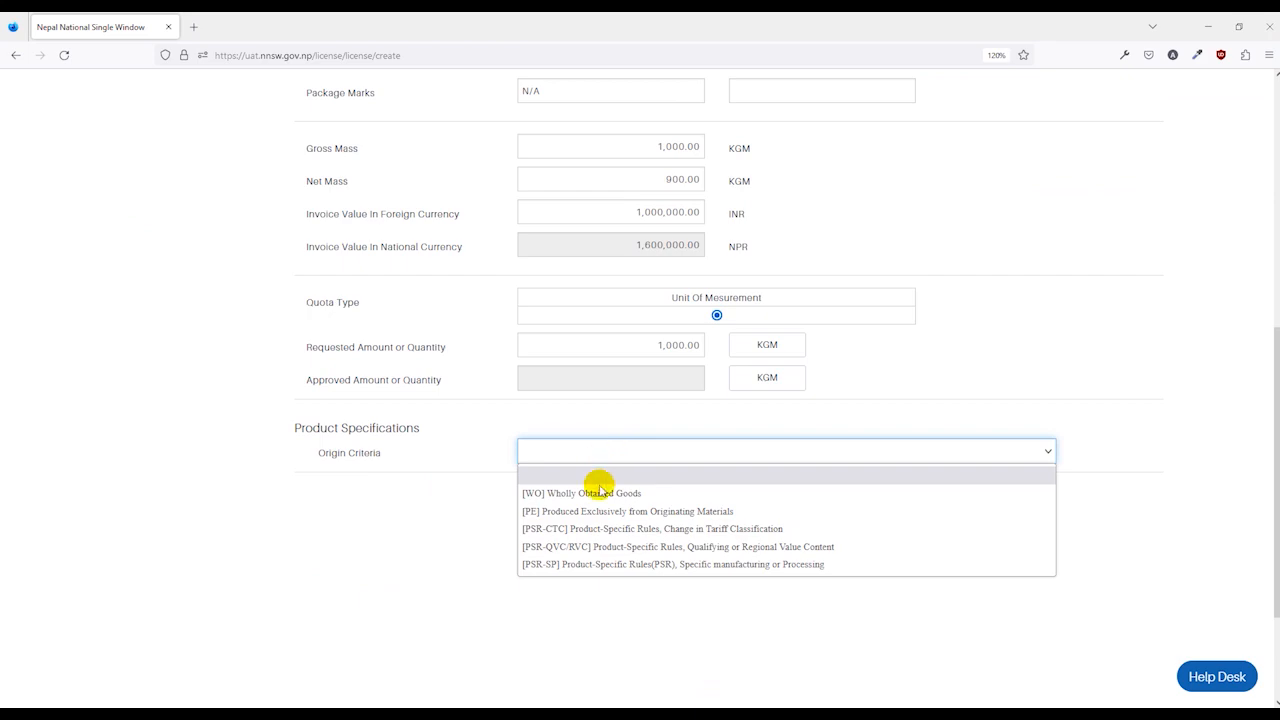
left_click(596, 492)
scroll(462, 483, "up", 7)
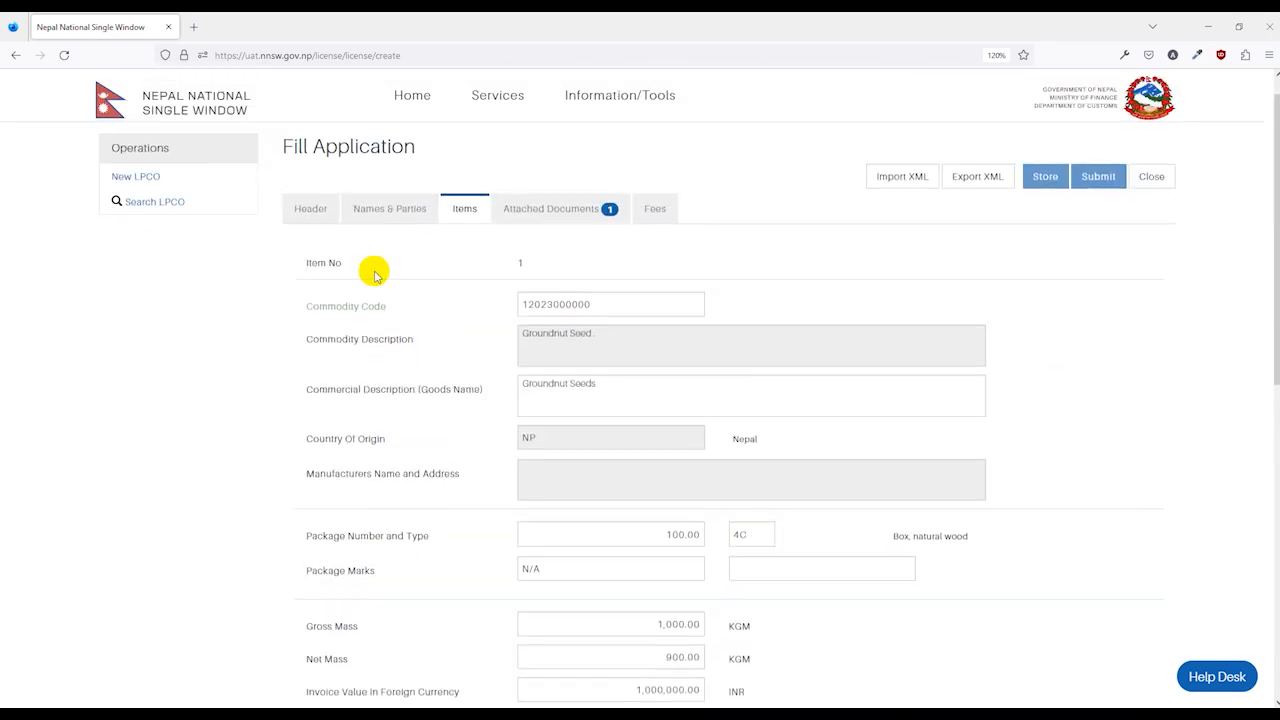
Change the Header's trade preference to SAFTA.
left_click(549, 517)
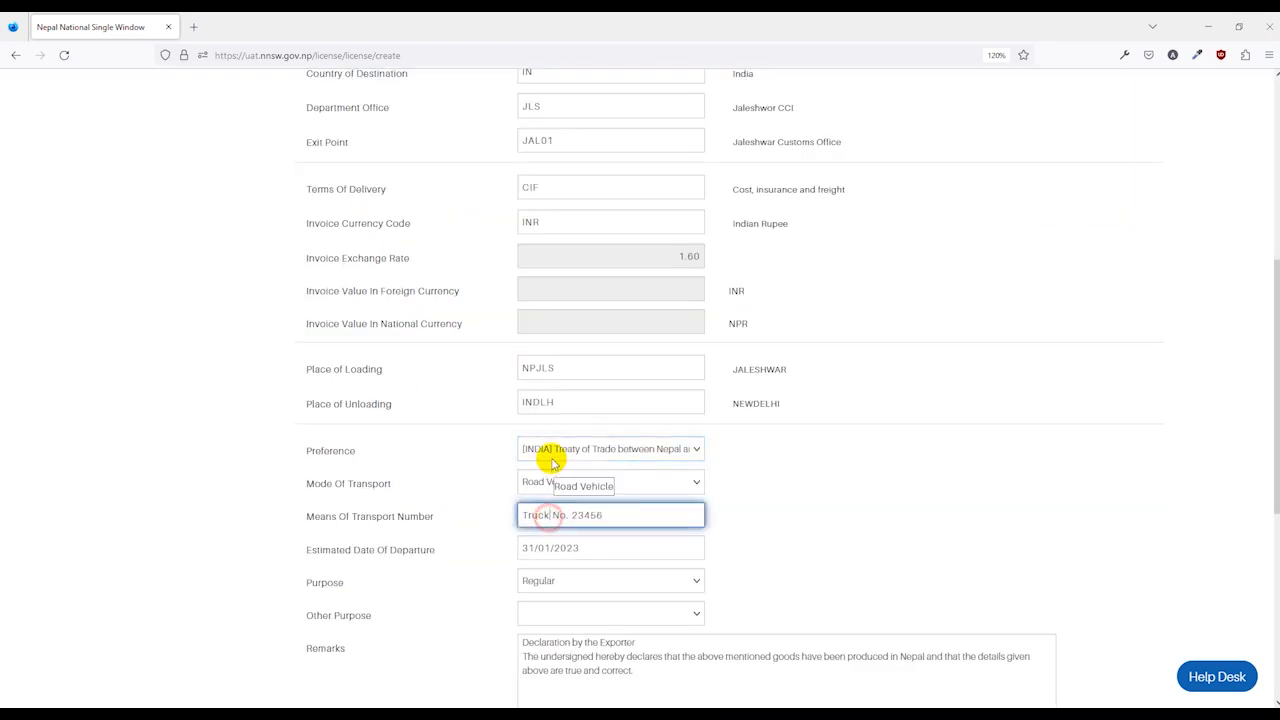
left_click(553, 451)
left_click(553, 528)
scroll(480, 400, "up", 8)
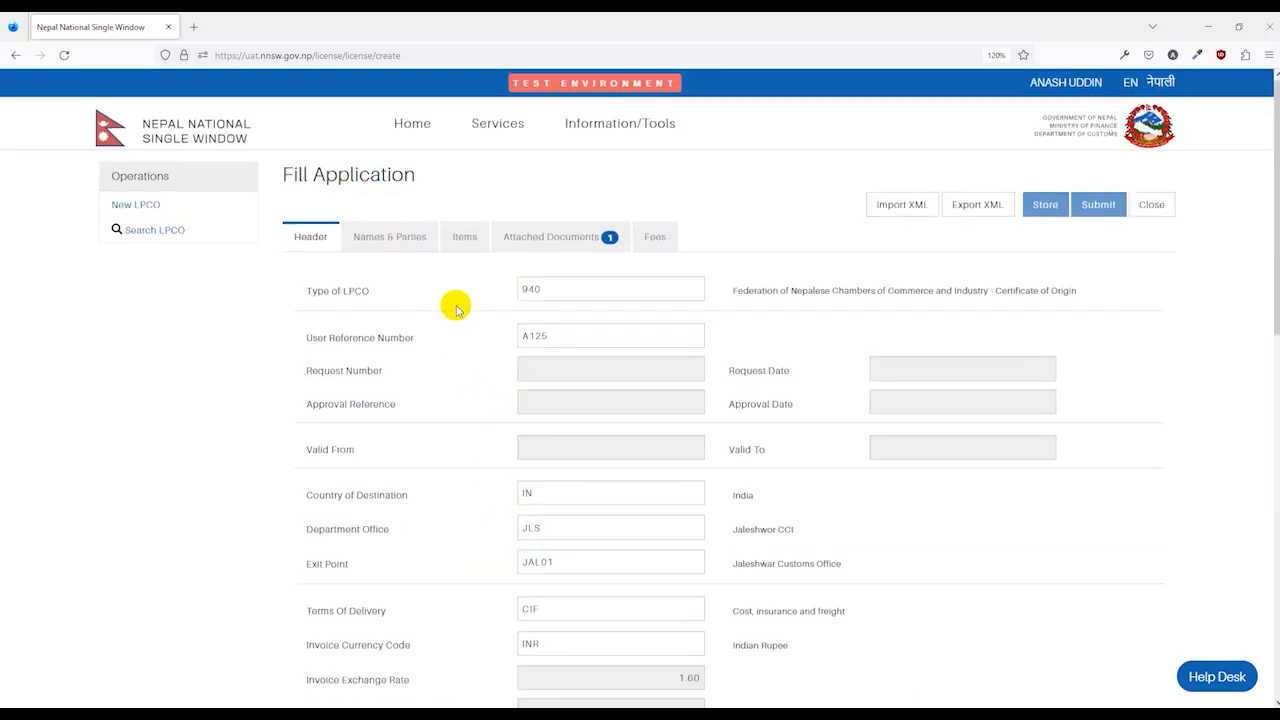
left_click(460, 237)
scroll(480, 330, "down", 8)
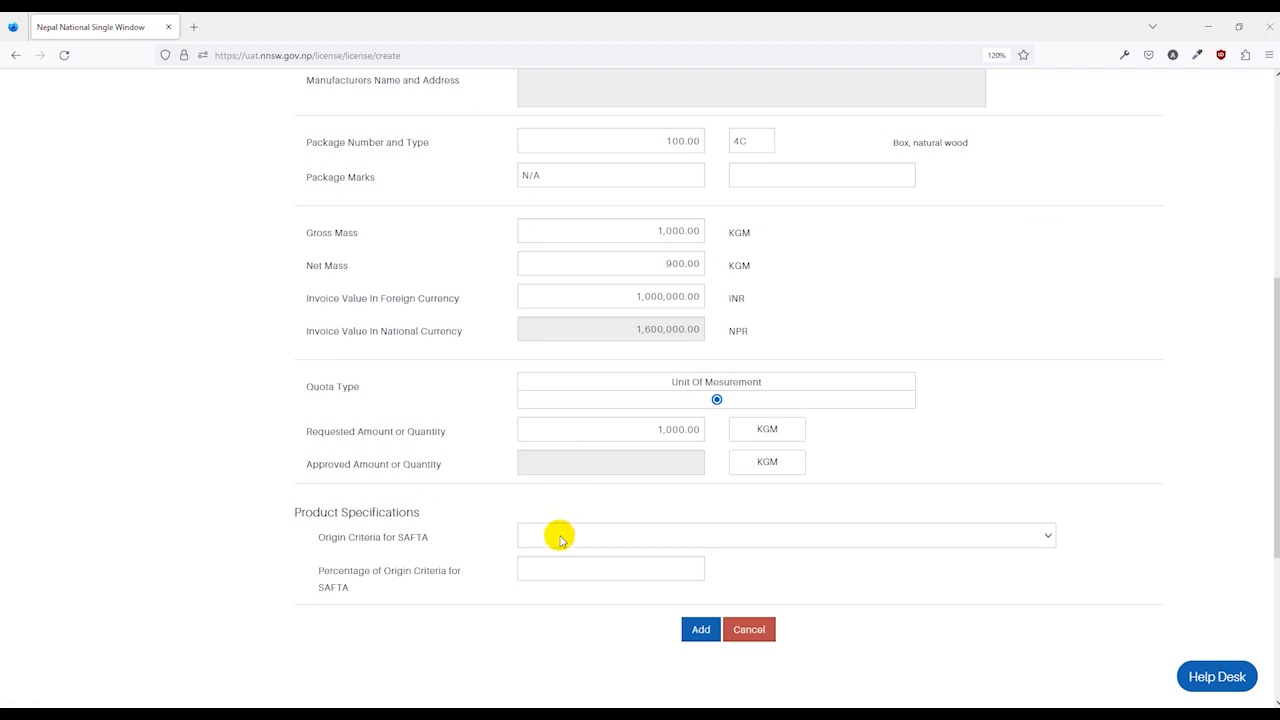
scroll(560, 540, "down", 2)
Give the item SAFTA origin criterion A (wholly produced) at 35 percent.
left_click(589, 451)
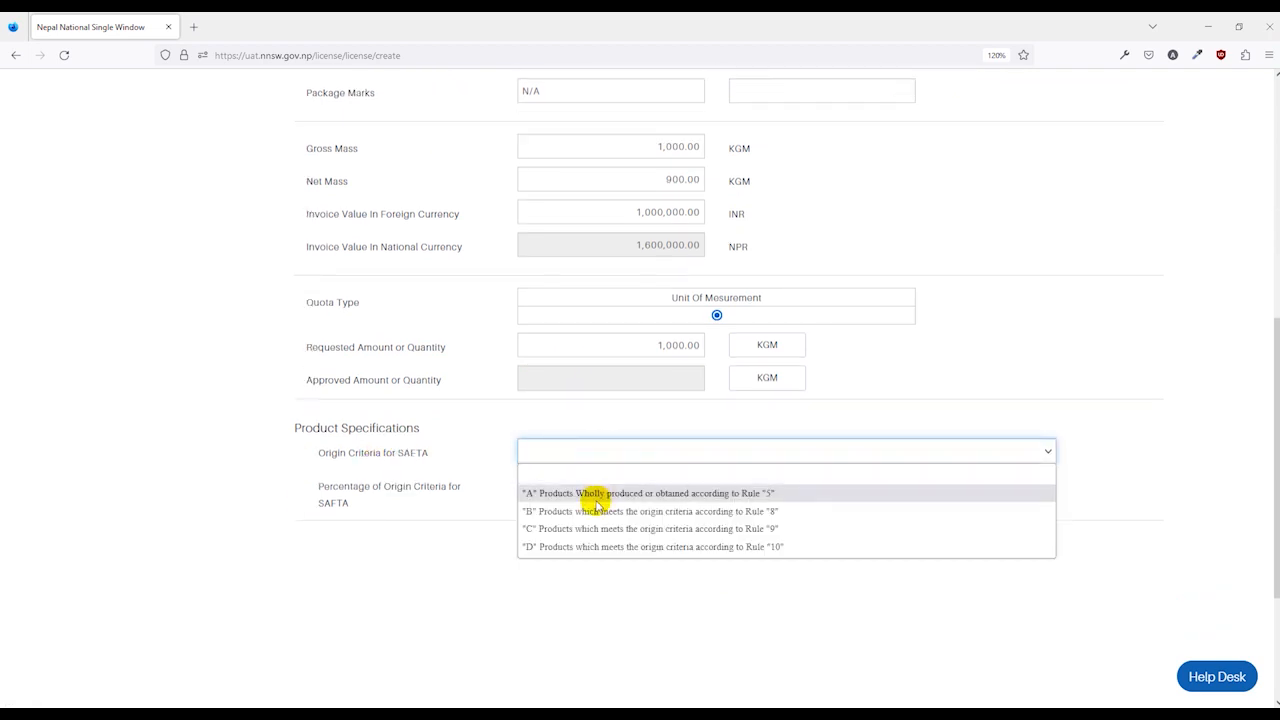
left_click(595, 493)
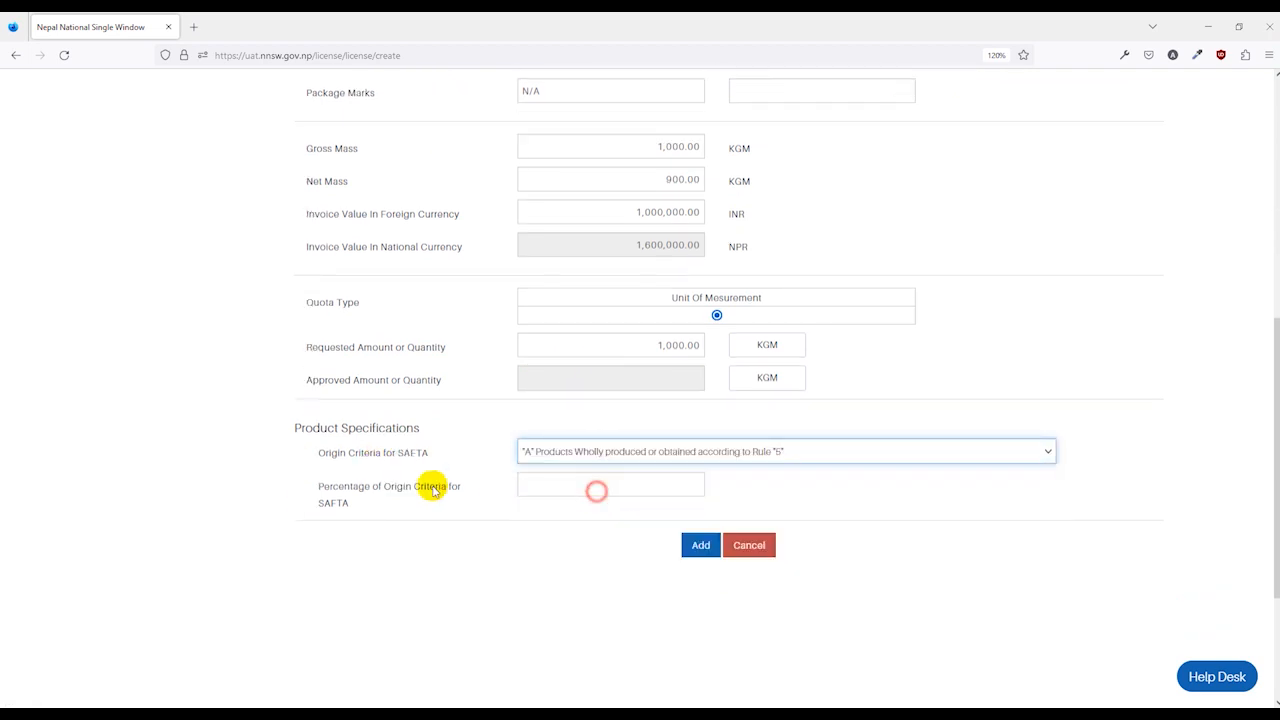
left_click(560, 489)
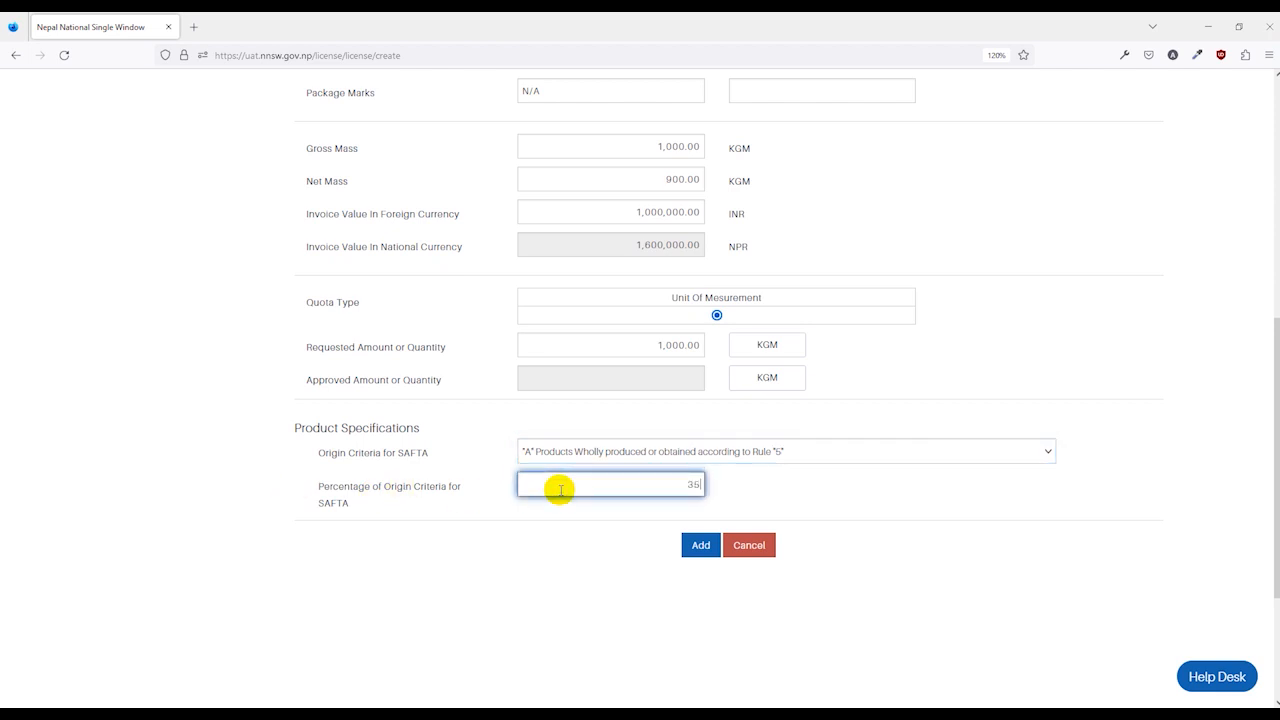
type("35")
left_click(514, 546)
scroll(570, 540, "up", 5)
left_click(313, 168)
scroll(477, 400, "down", 5)
left_click(600, 449)
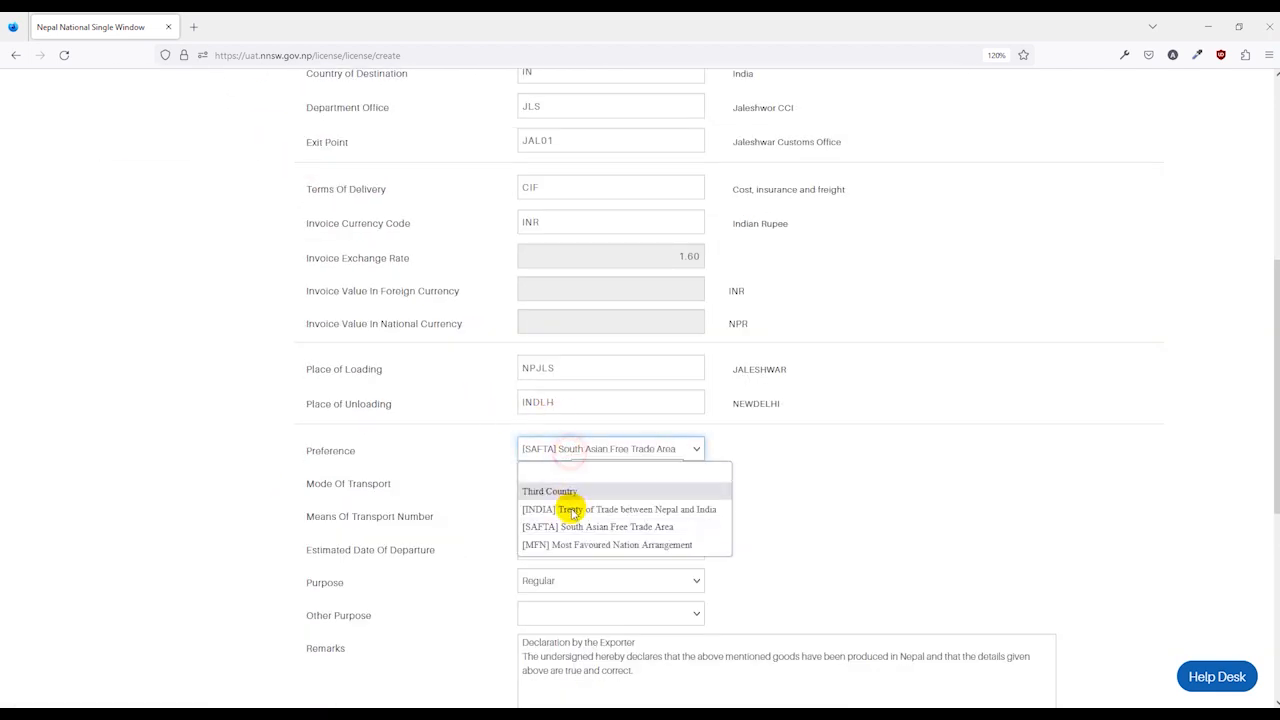
Choose the Nepal–India trade treaty as the item's preference.
left_click(623, 509)
scroll(500, 380, "up", 5)
left_click(471, 249)
scroll(503, 446, "down", 10)
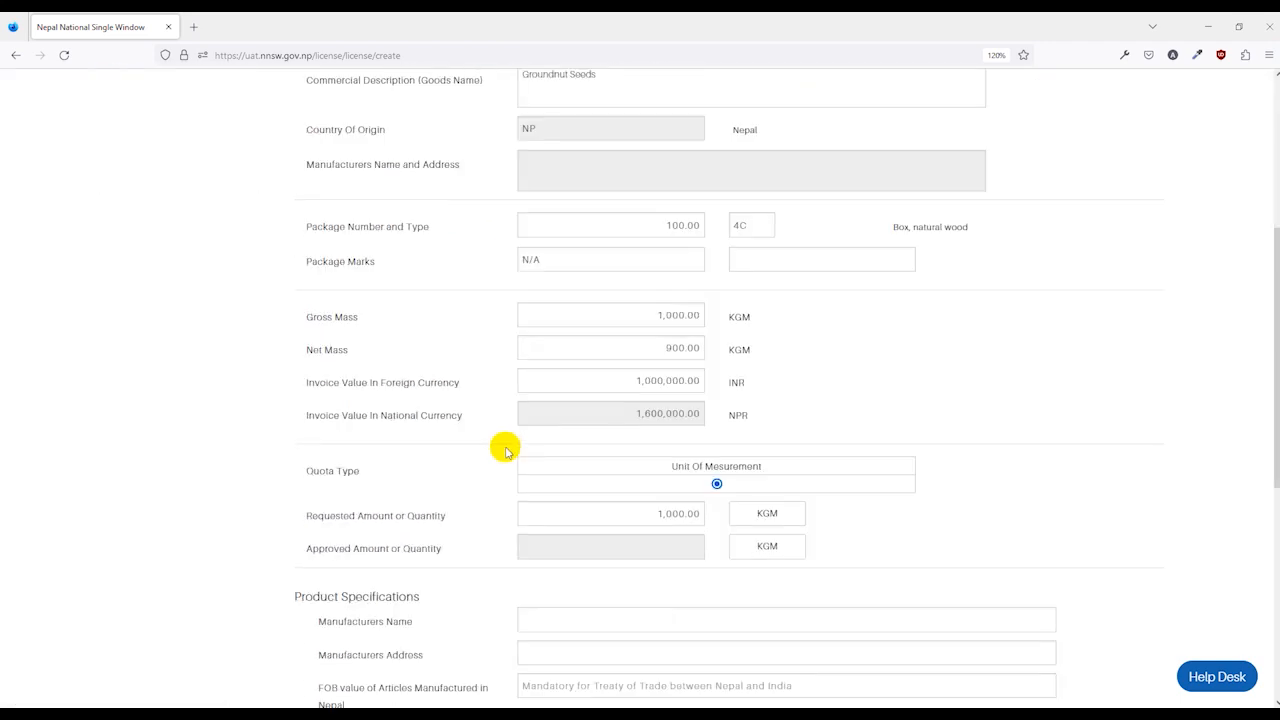
scroll(506, 462, "down", 3)
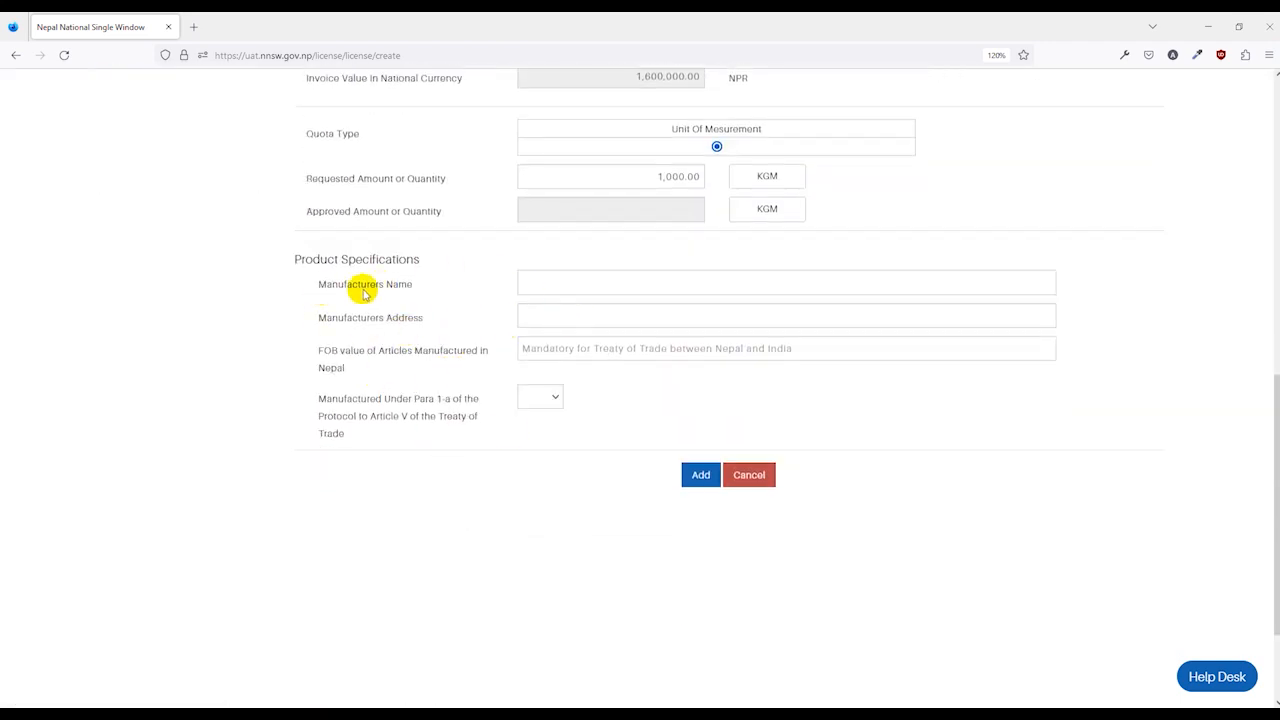
Enter manufacturer XYZ COmpany with its address in India, and the FOB values.
left_click(576, 284)
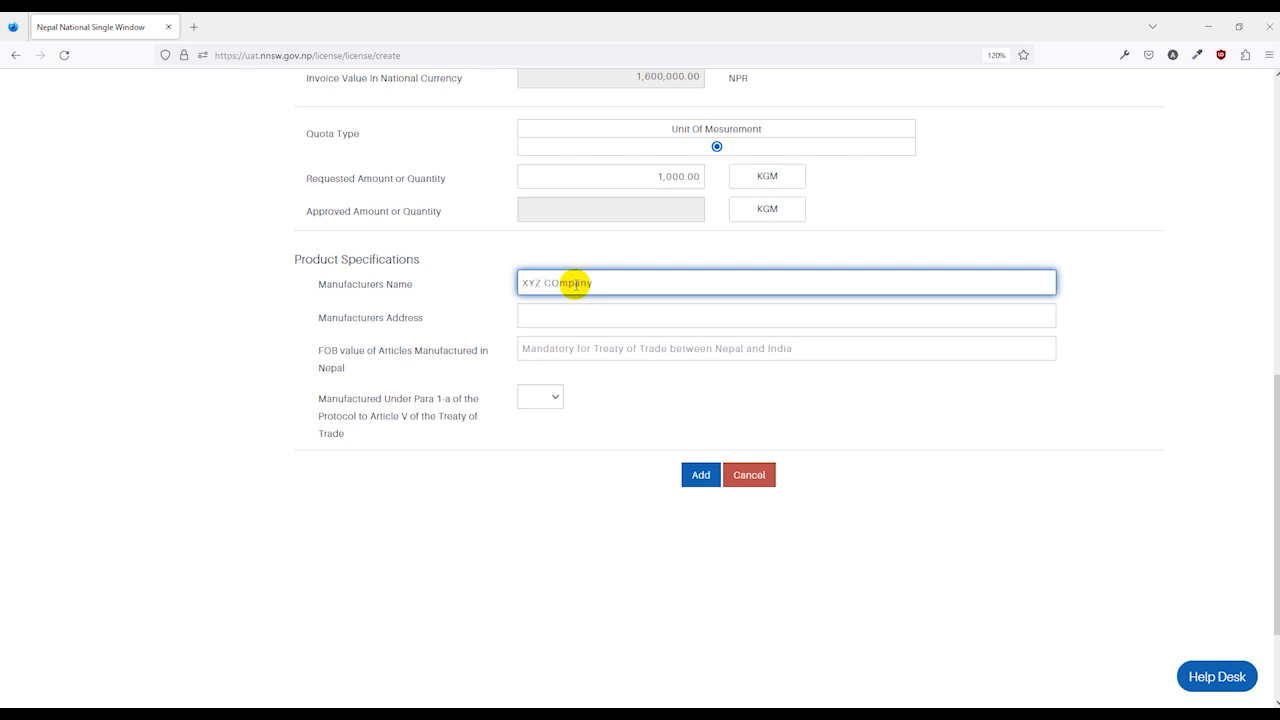
left_click(601, 315)
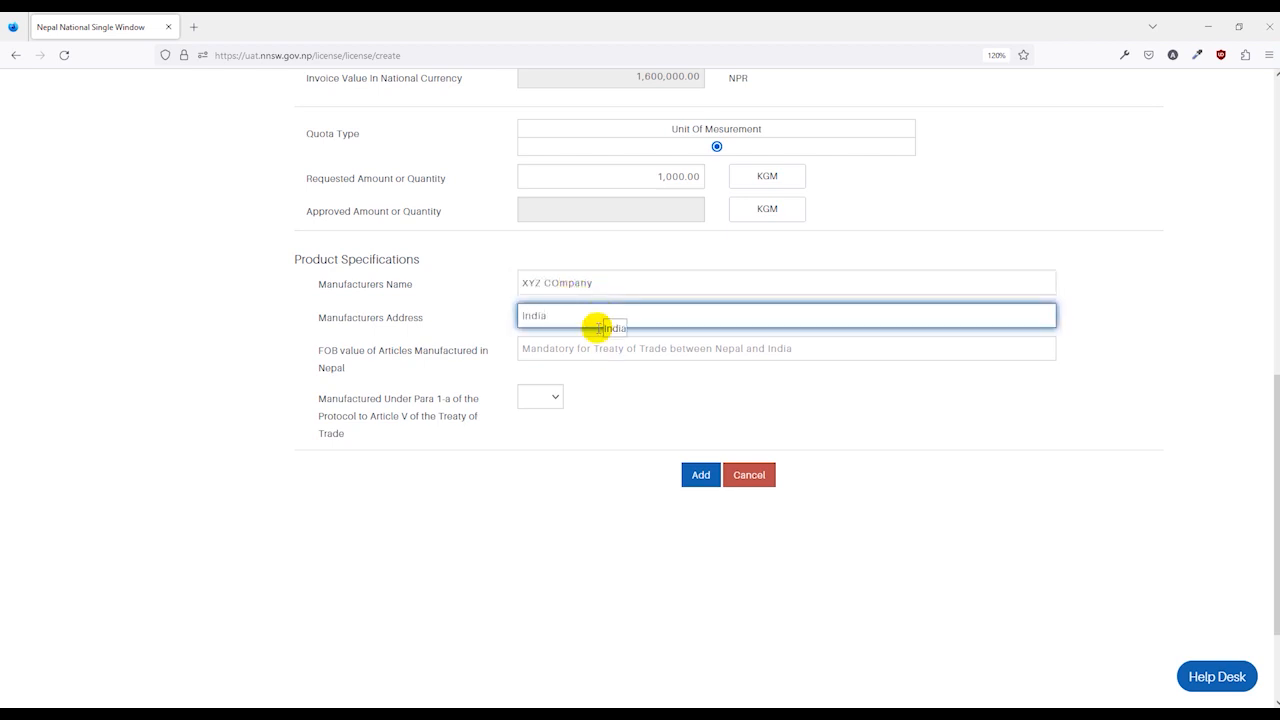
left_click(588, 347)
type("100.55,200.55,300")
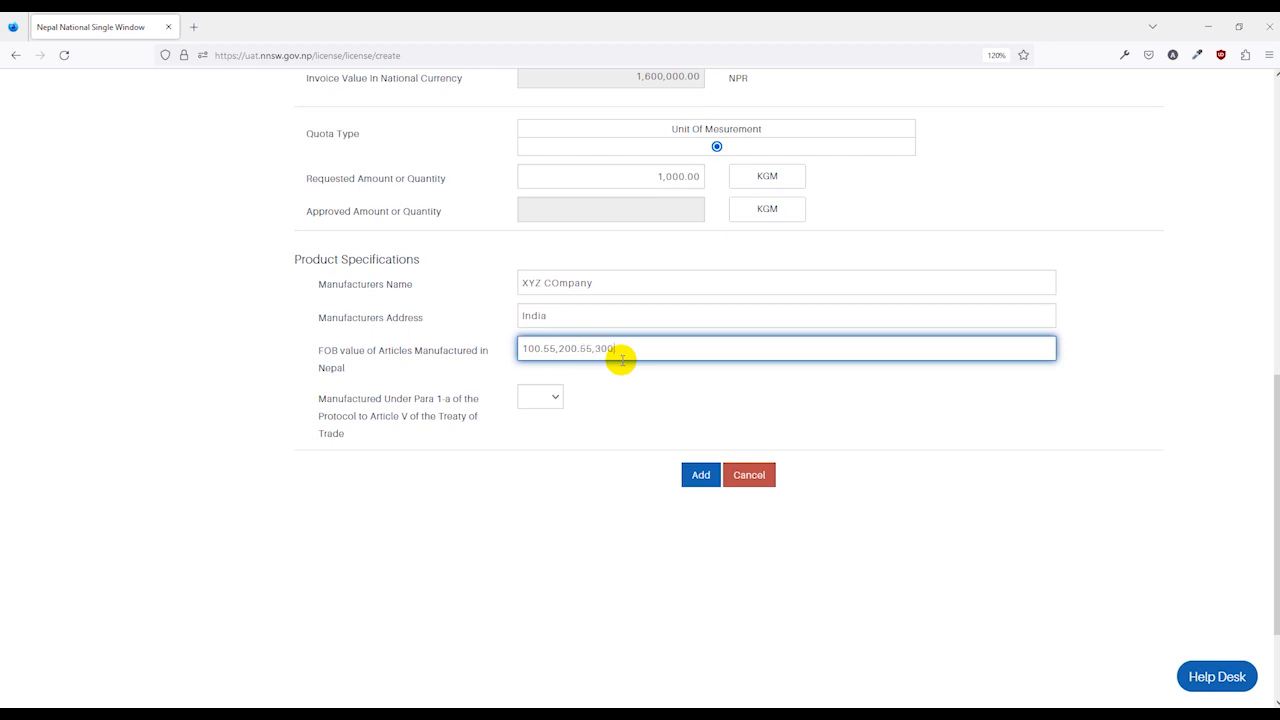
type("55")
left_click(505, 411)
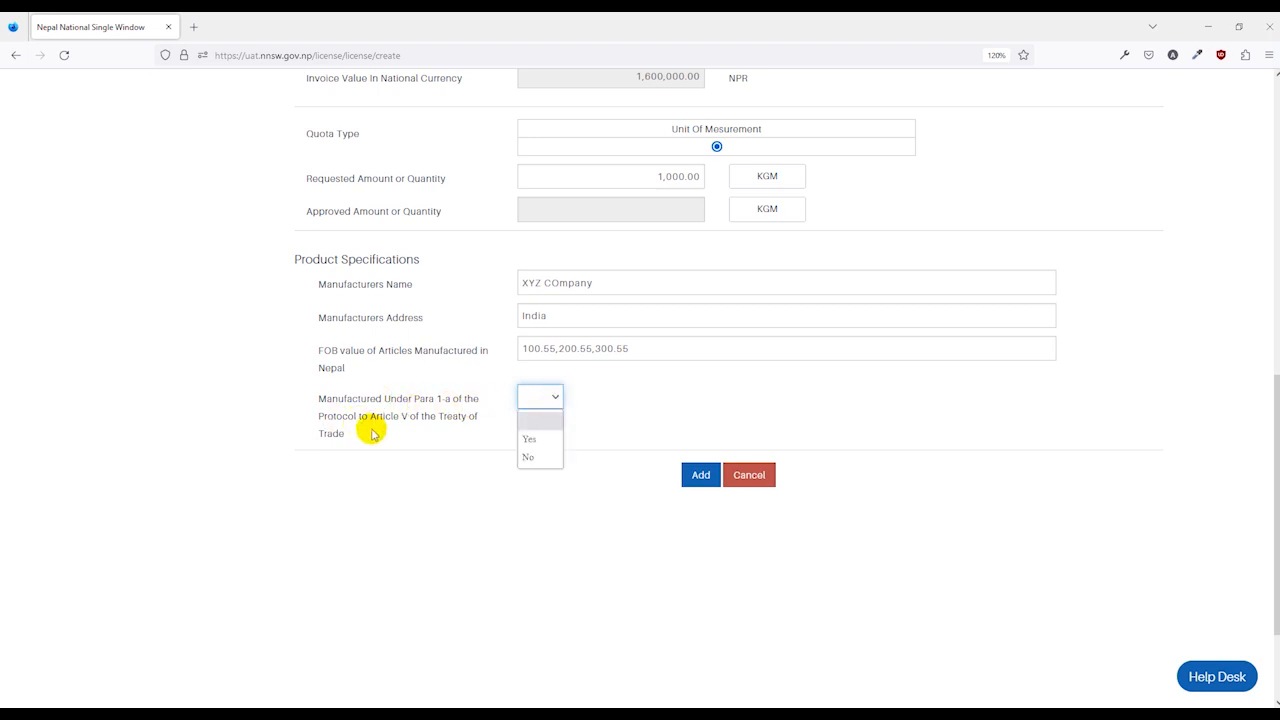
Answer No for manufacture under Para 1-a.
left_click(532, 441)
left_click(536, 396)
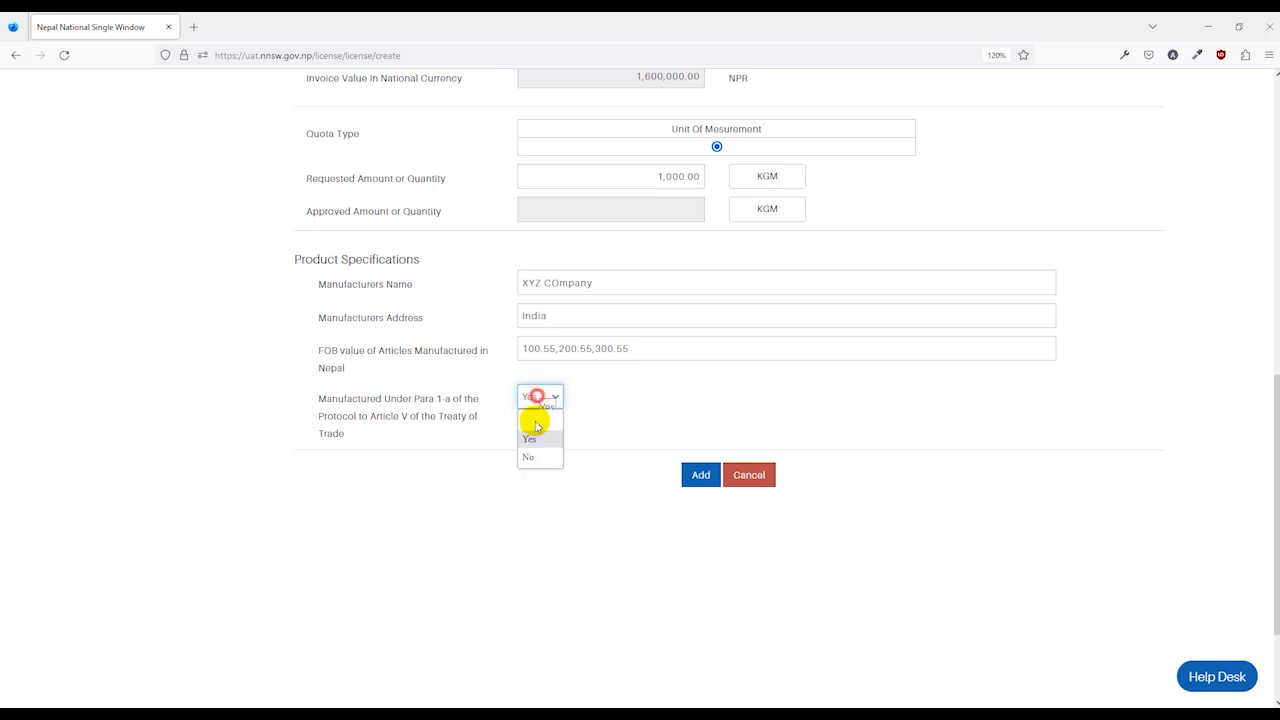
left_click(538, 458)
scroll(614, 394, "down", 2)
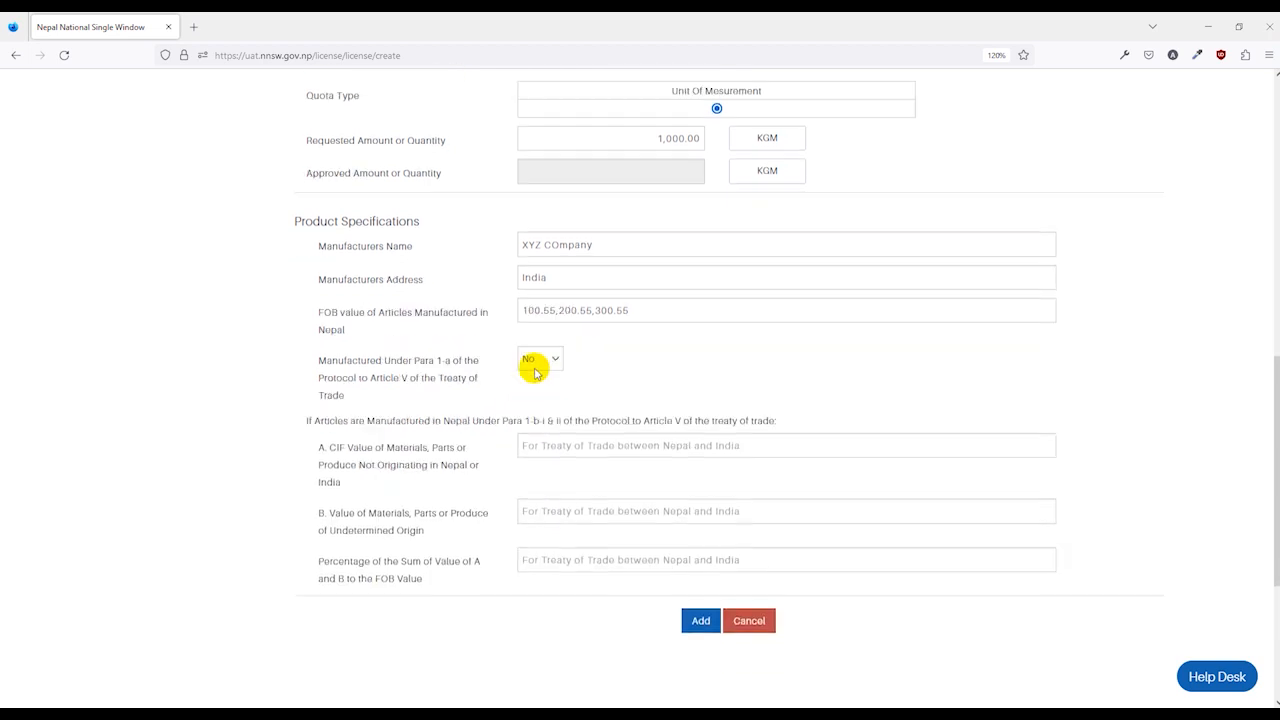
scroll(400, 412, "down", 2)
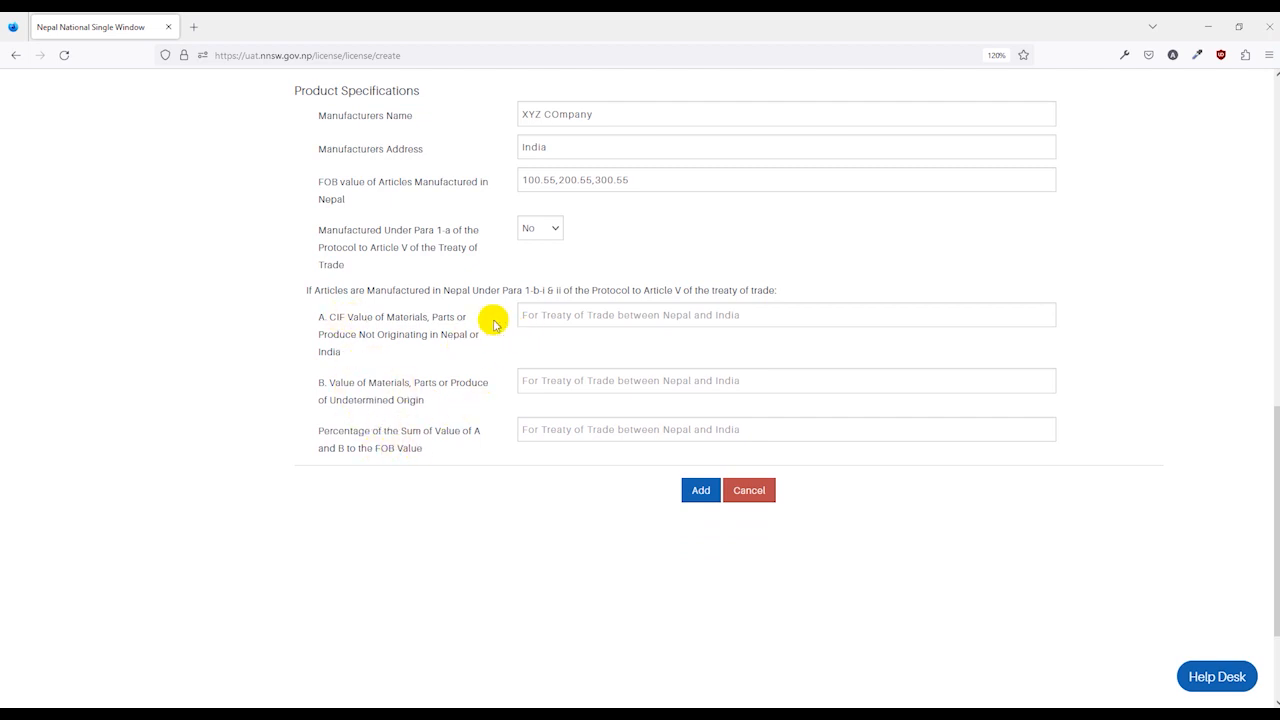
Fill the CIF value list in field A, field B, and percentages 35%, 36%, 40%.
left_click(549, 314)
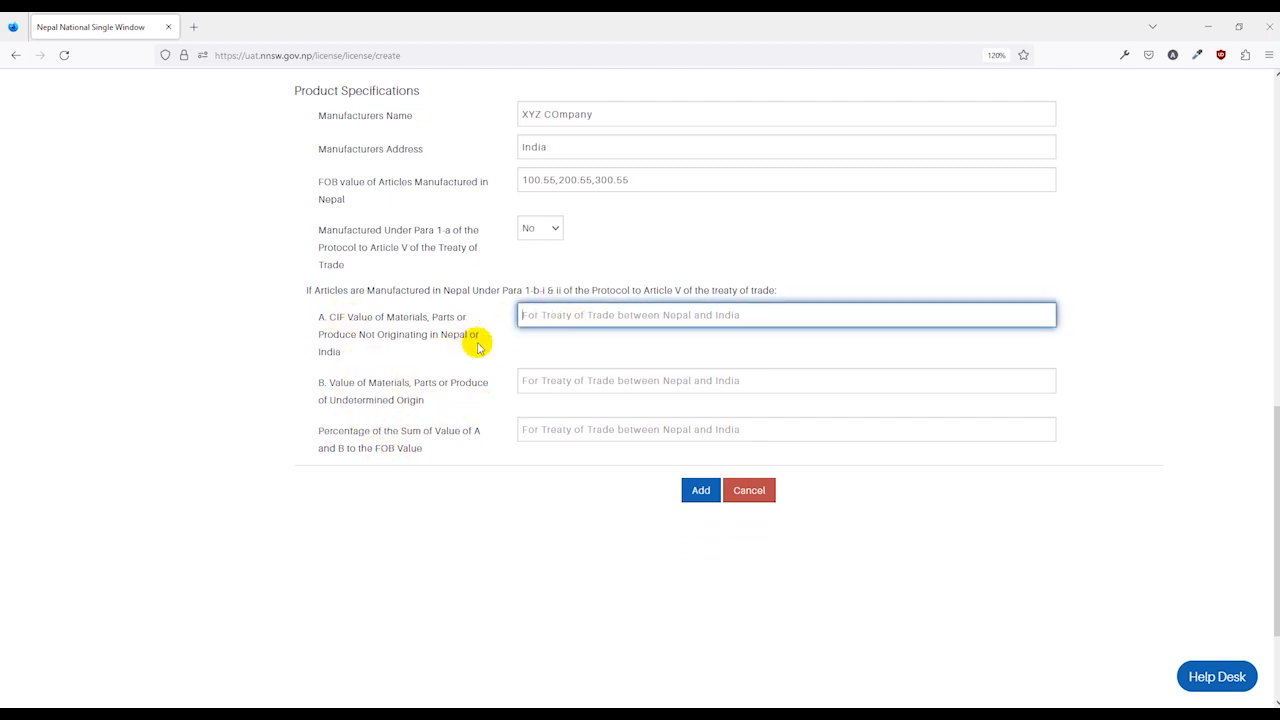
type("200.55,200.65")
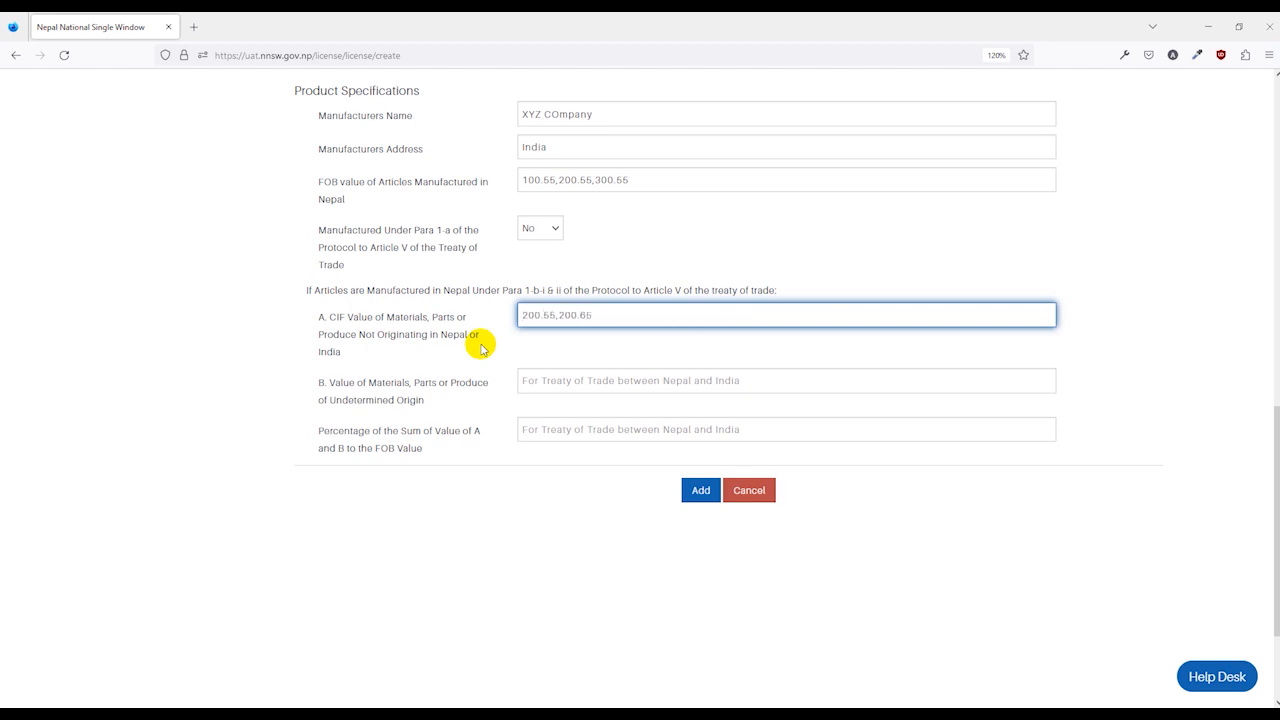
type(",355.26")
left_click(526, 376)
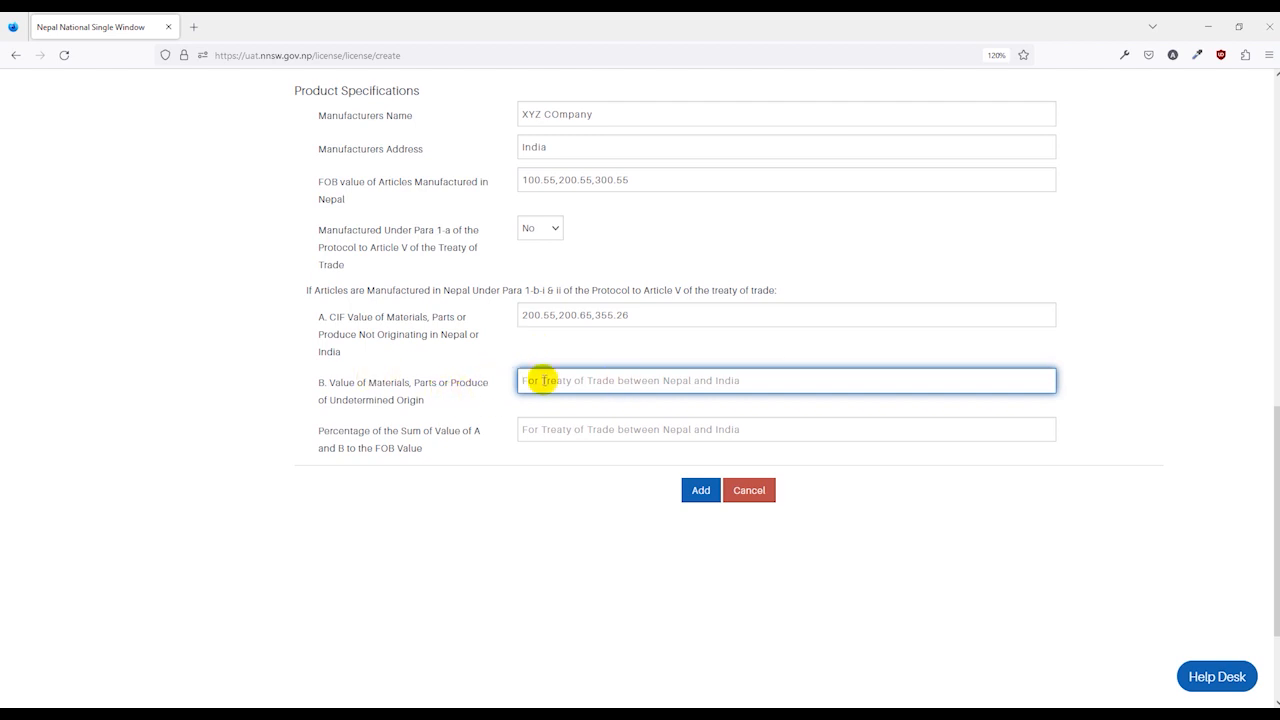
left_click(553, 430)
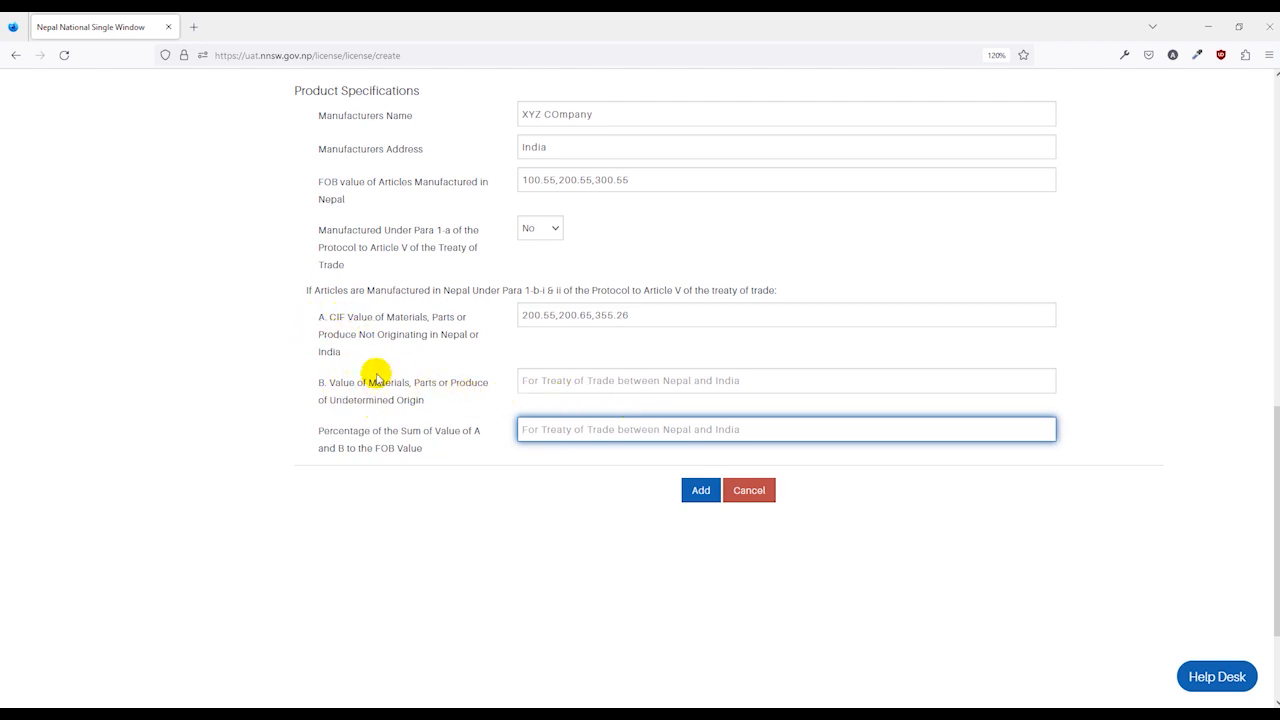
type("0")
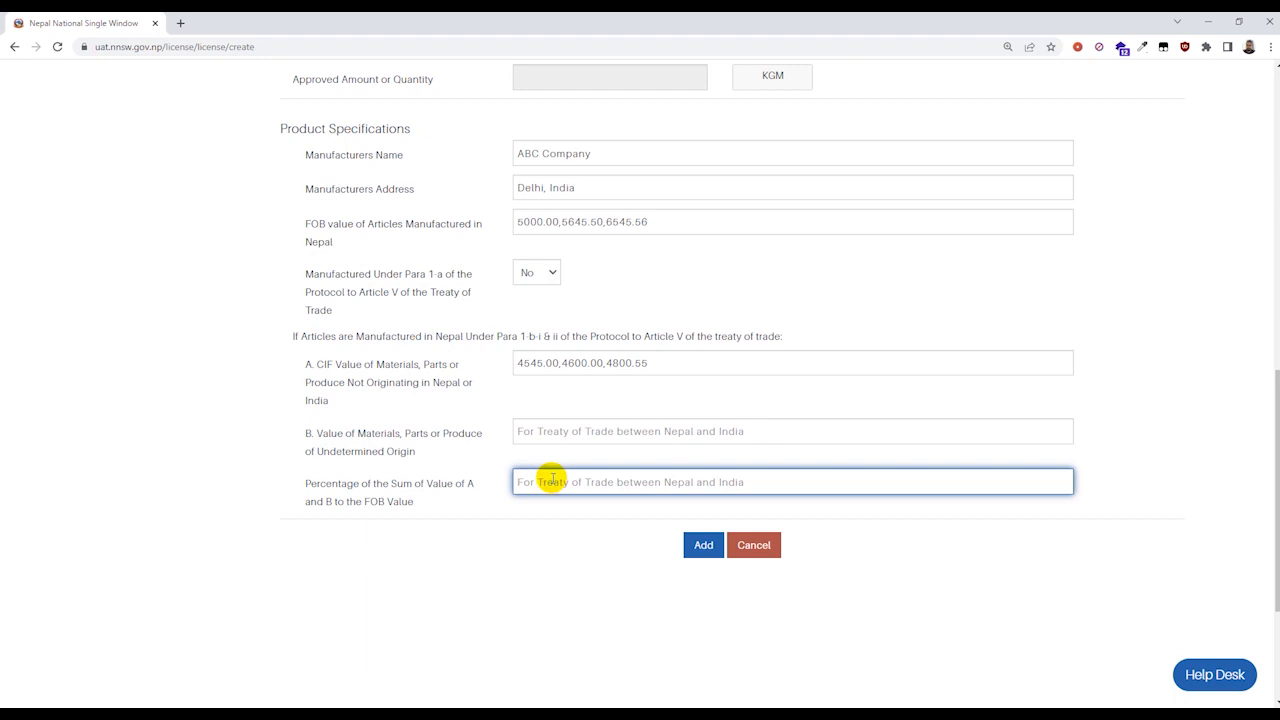
type("36%,40%")
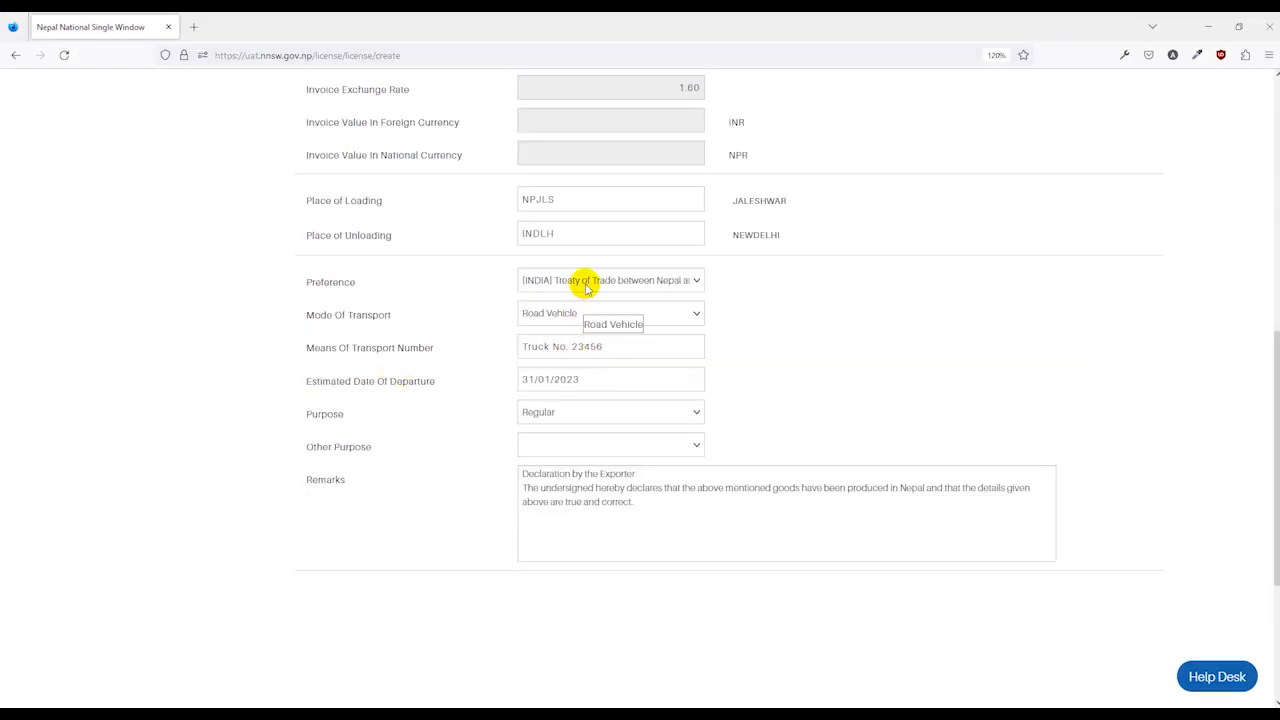
Set Most Favoured Nation preference, manufacturer ABC Company, ex-factory MFN price 100.55,555.65, and add item 1.
left_click(580, 279)
left_click(560, 377)
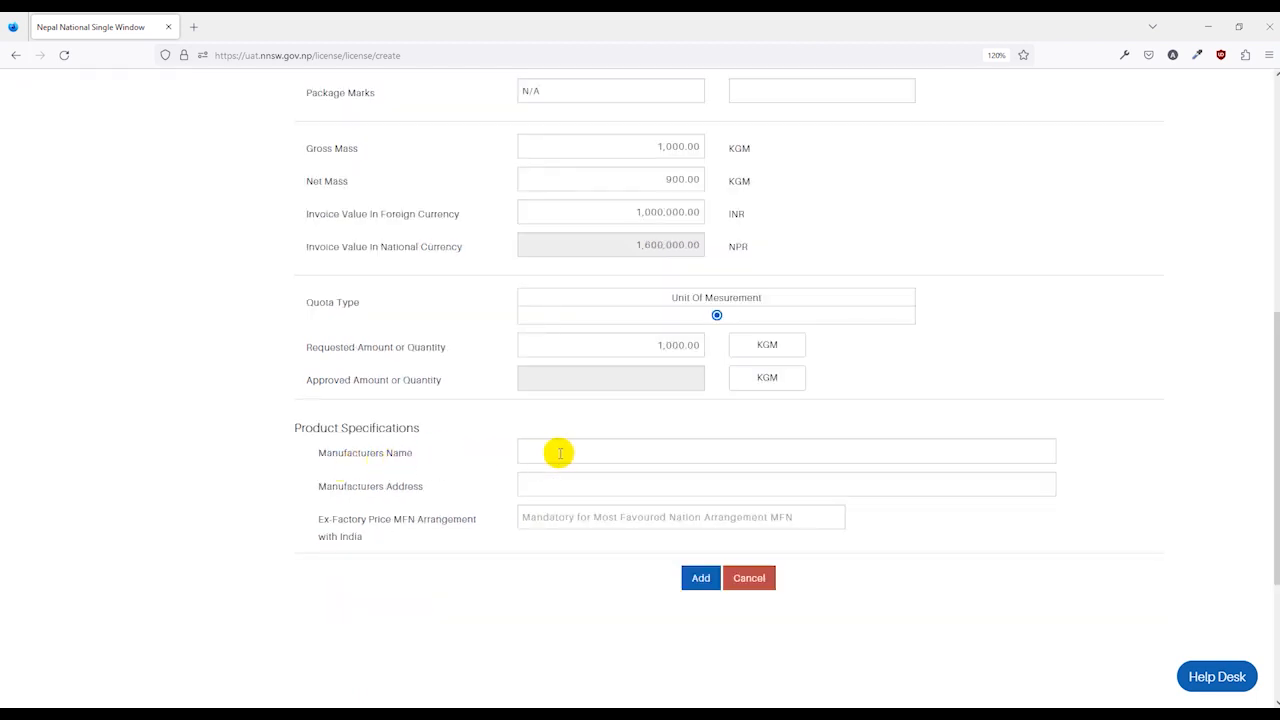
left_click(560, 453)
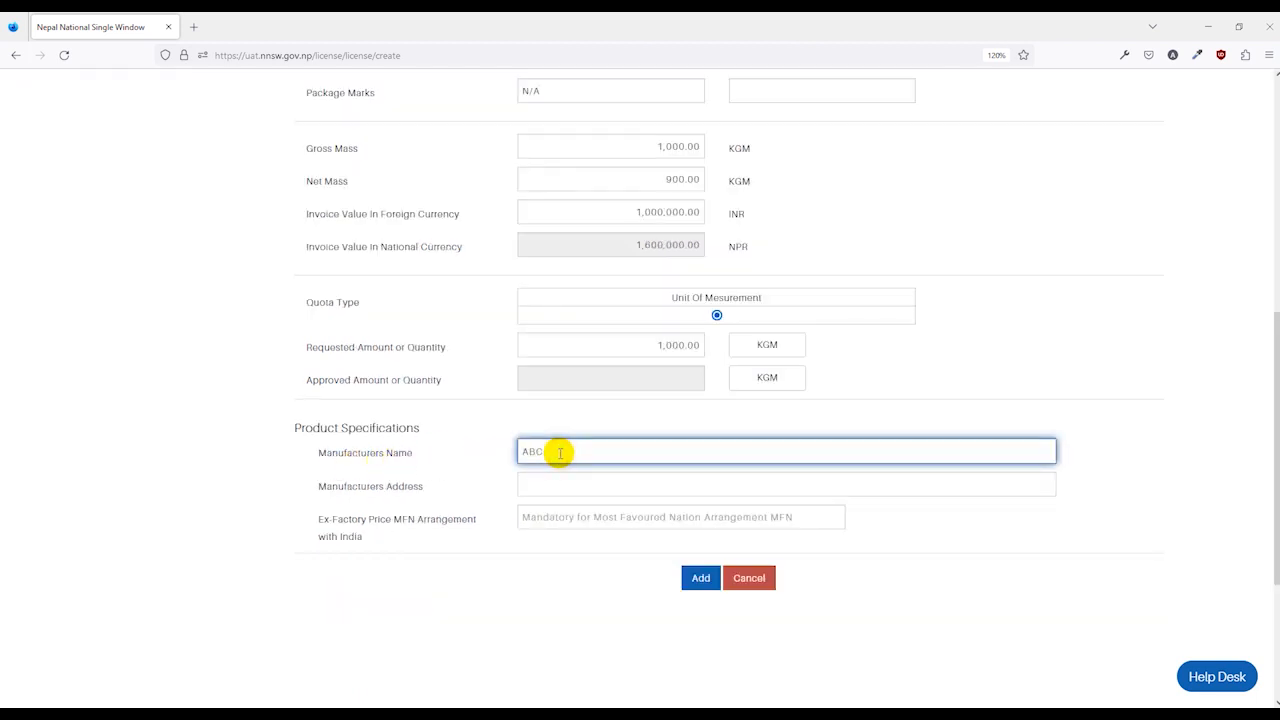
type("ABC Company")
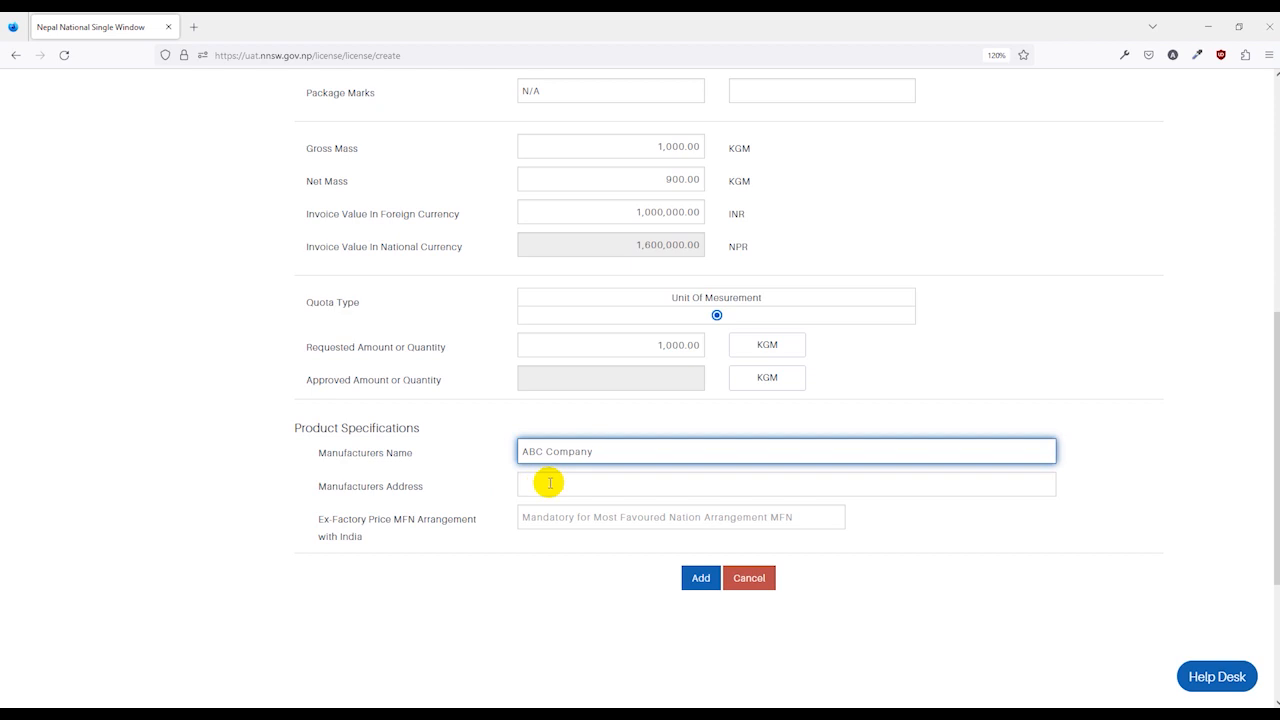
left_click(549, 483)
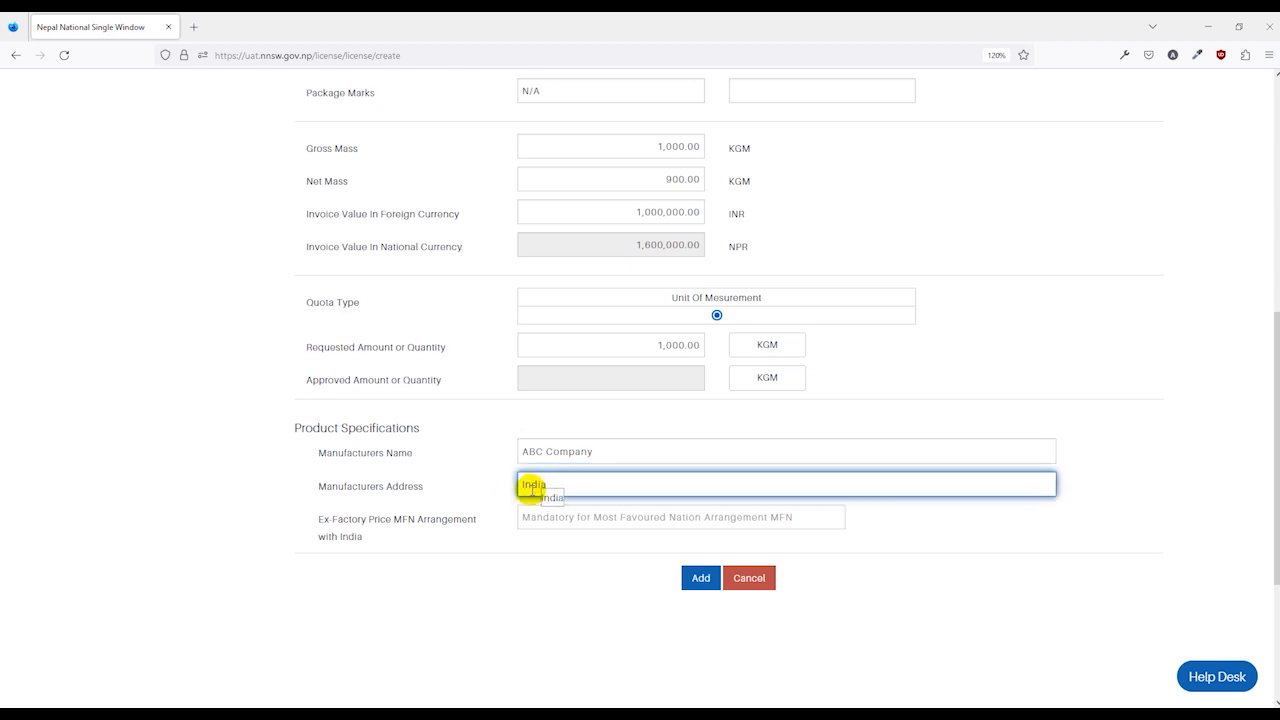
left_click(321, 528)
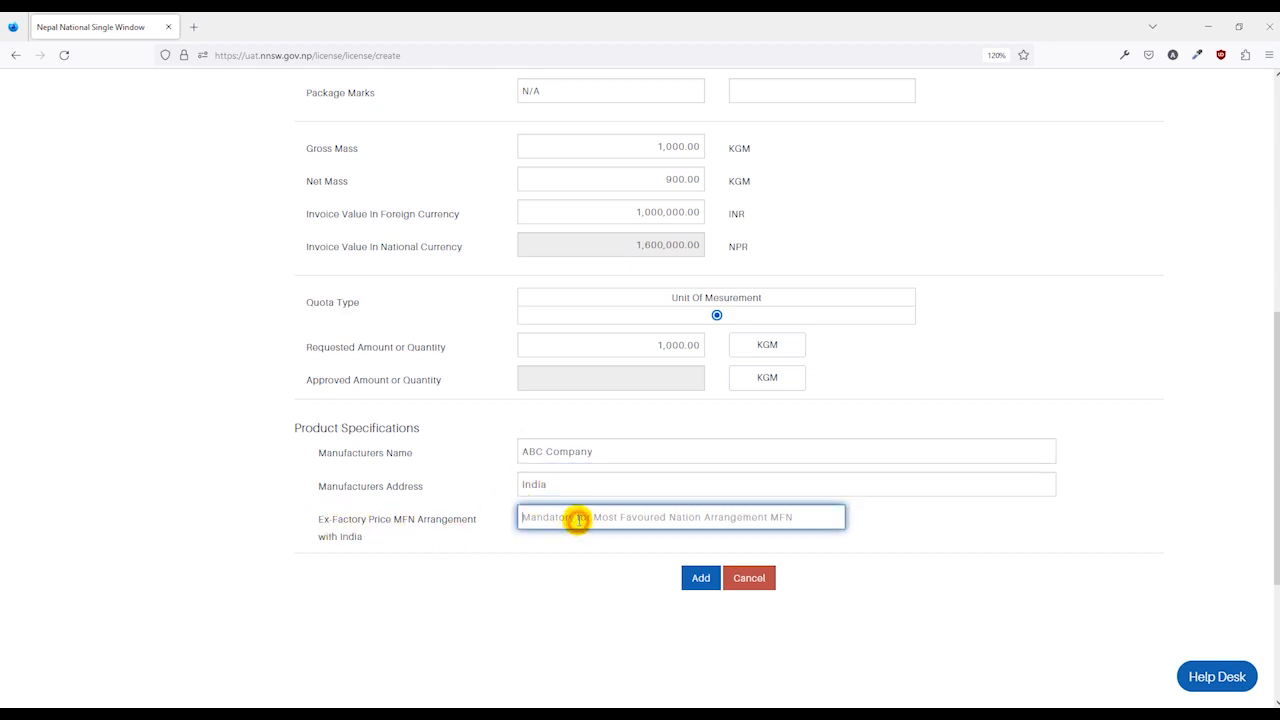
type("100.55,555.65")
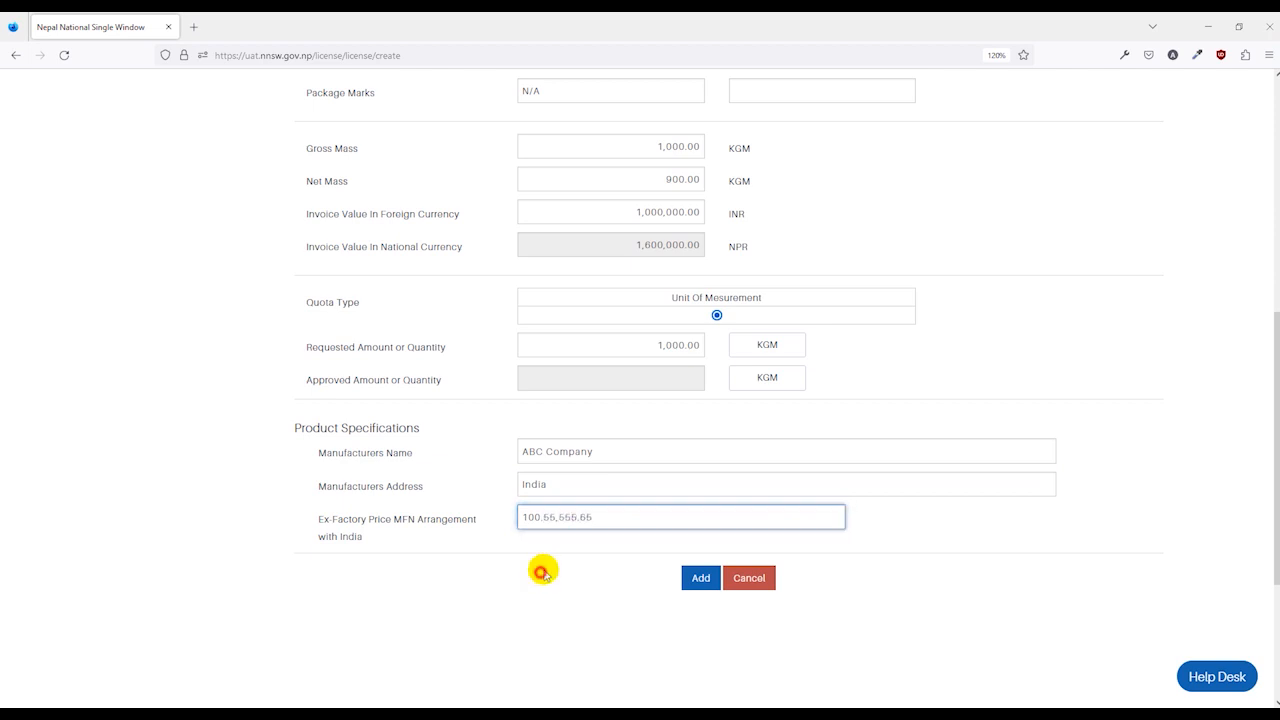
left_click(701, 578)
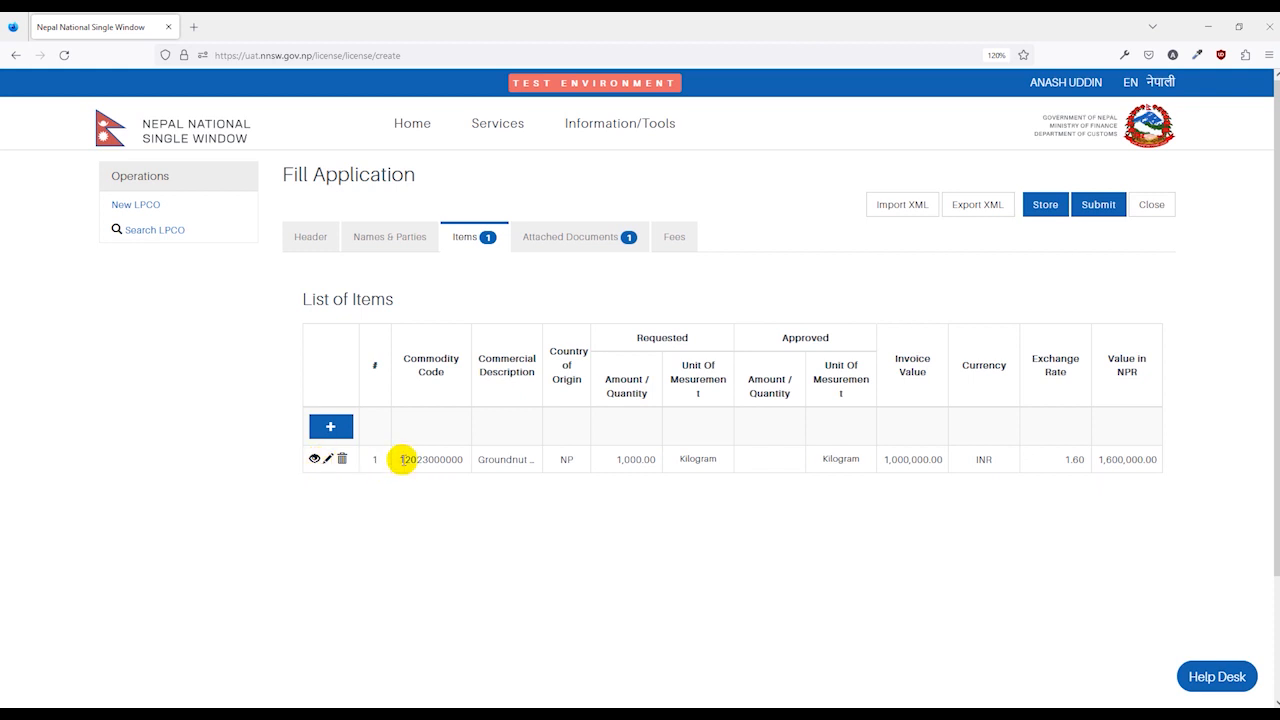
left_click(331, 428)
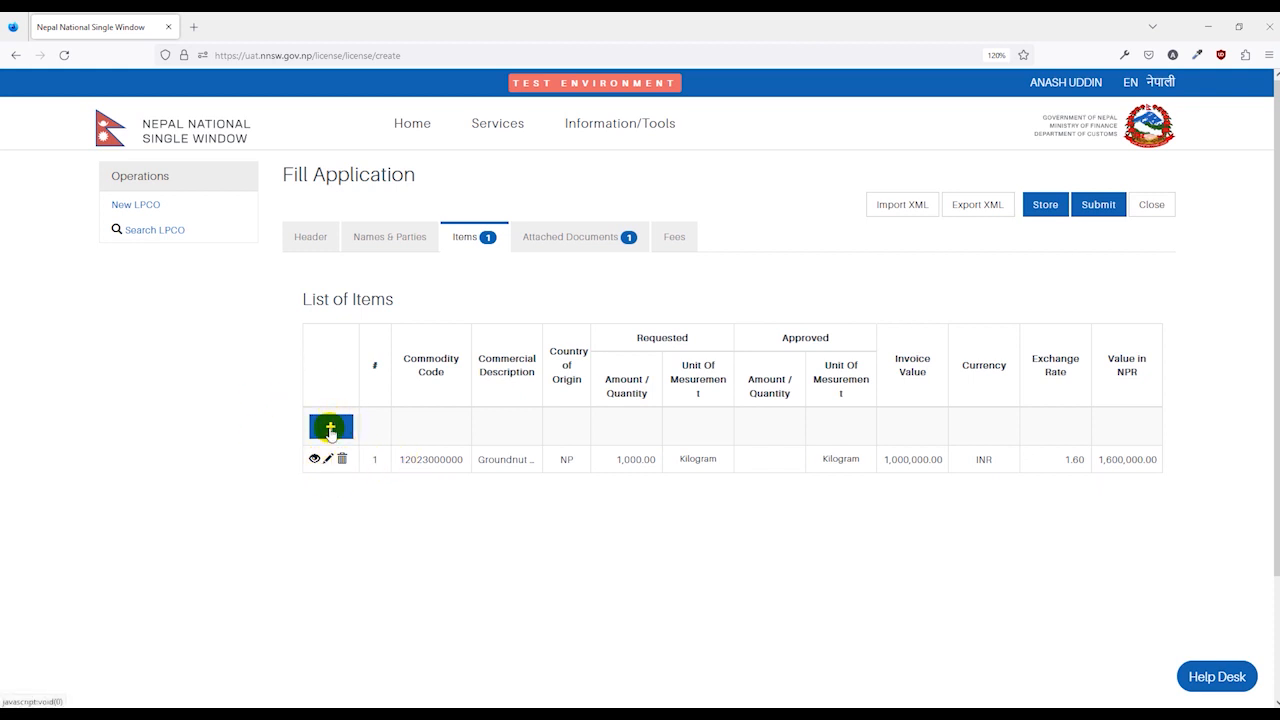
scroll(557, 383, "down", 2)
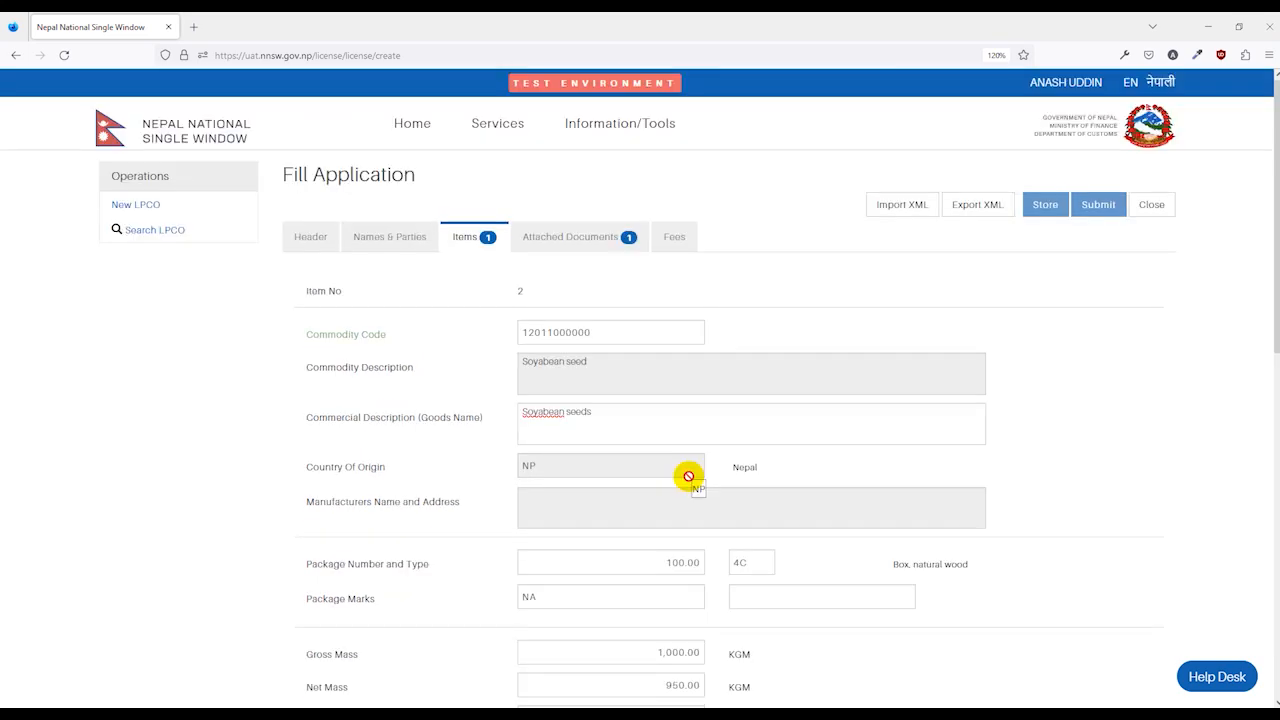
scroll(686, 477, "down", 7)
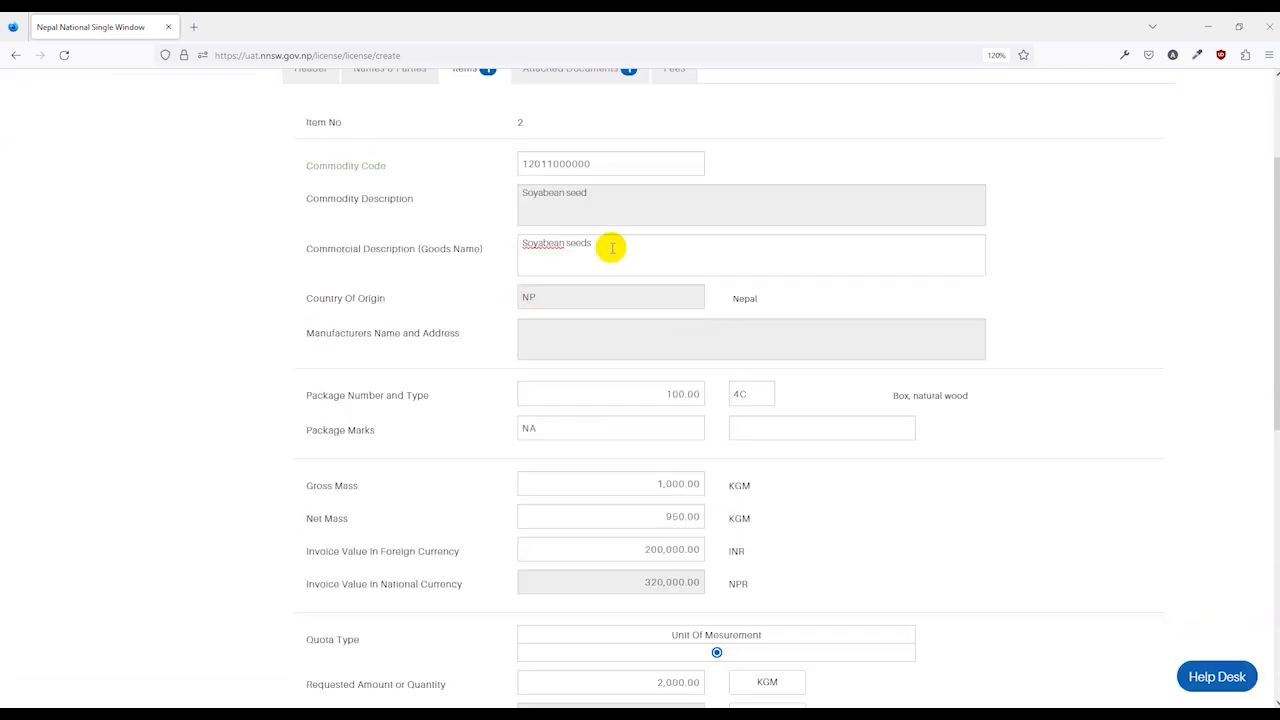
scroll(600, 300, "down", 3)
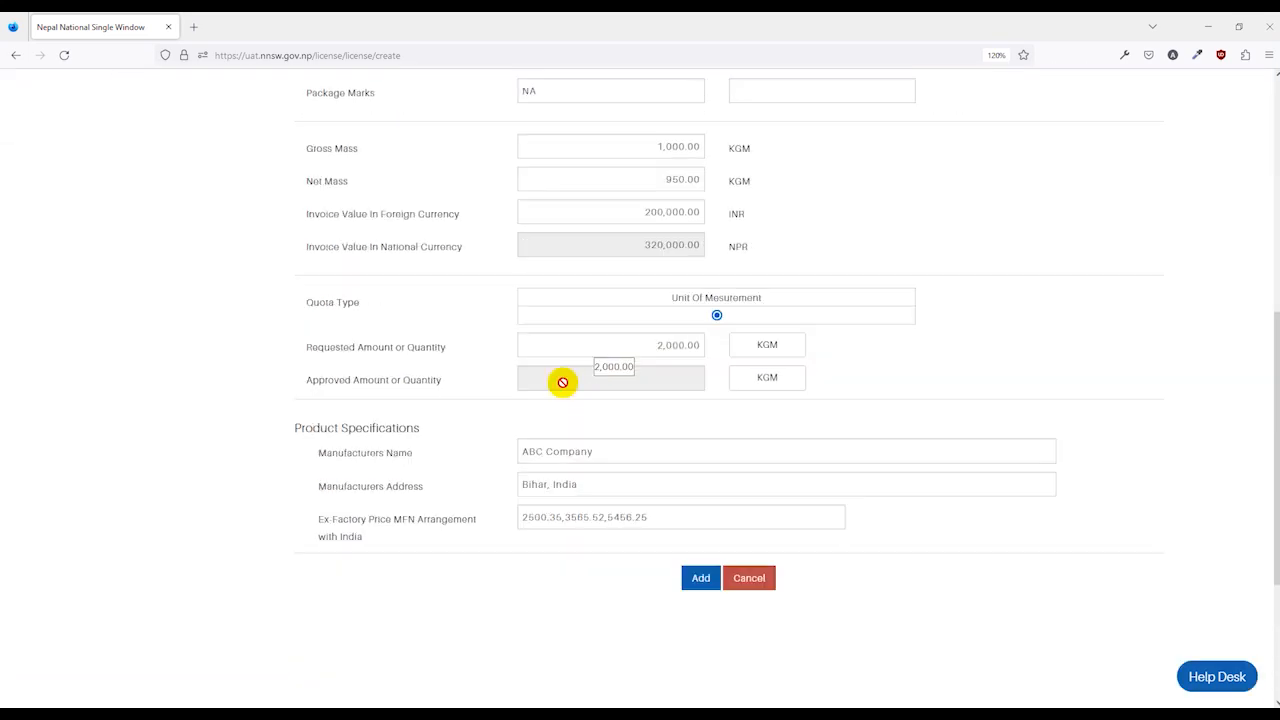
left_click(702, 578)
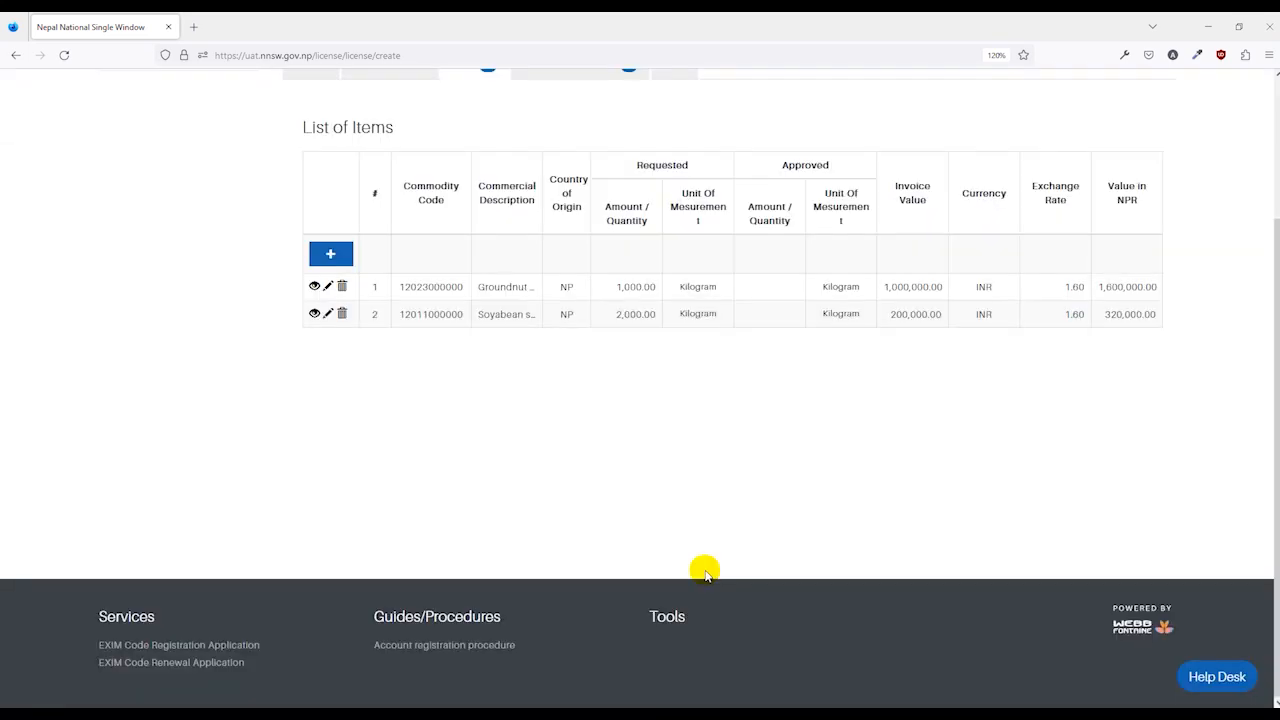
scroll(560, 520, "up", 3)
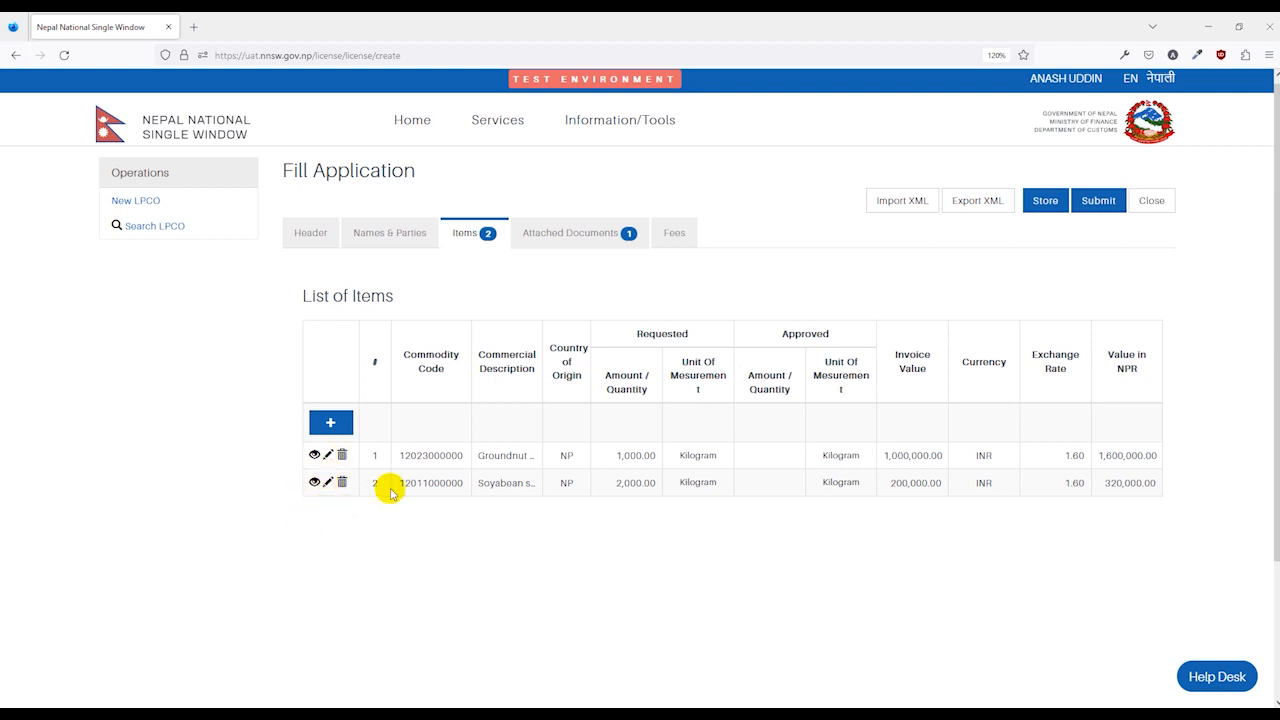
Update the Commercial Invoice attachment with reference 123, date 26/01/2023, and file A23000022.pdf.
left_click(582, 243)
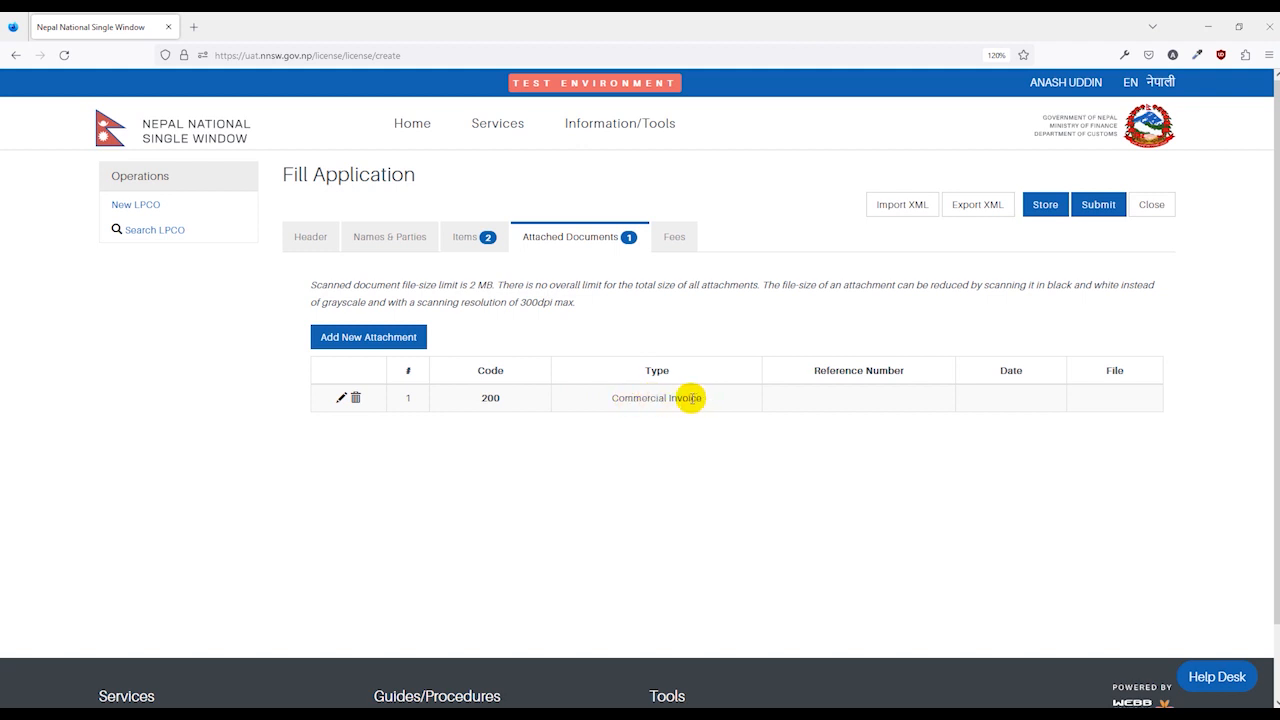
left_click(340, 398)
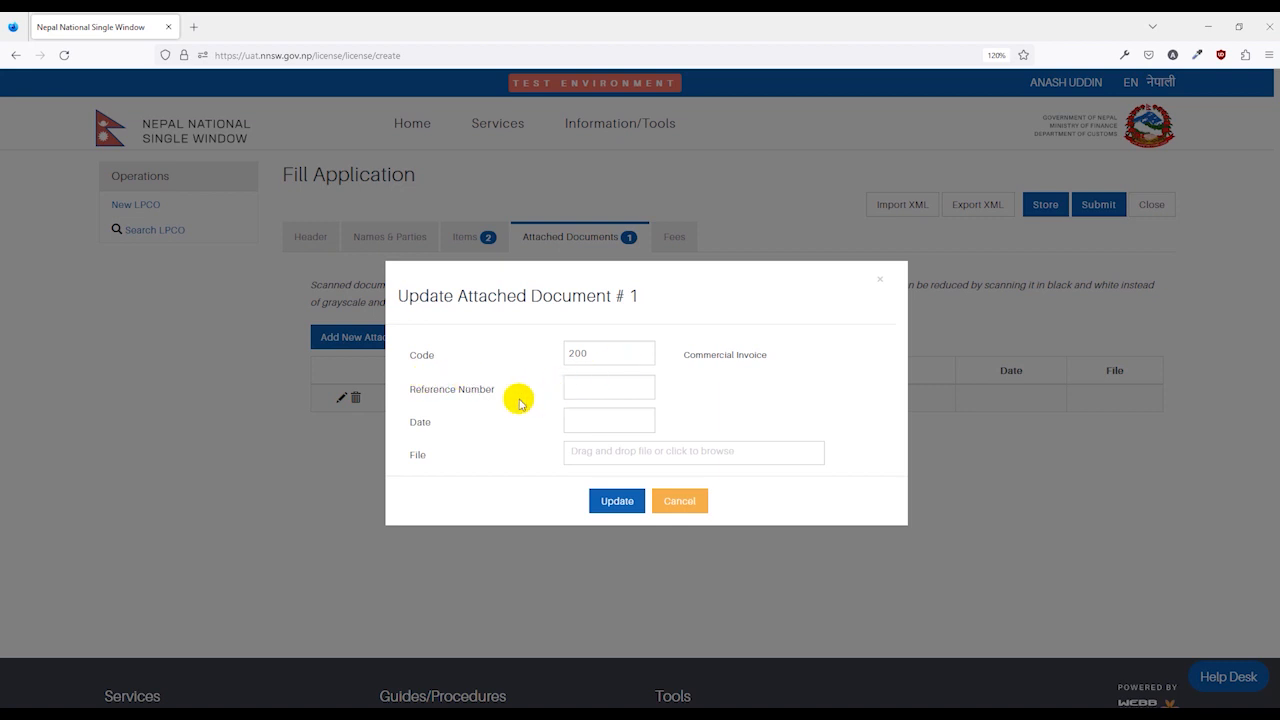
left_click(594, 394)
type("123")
left_click(584, 425)
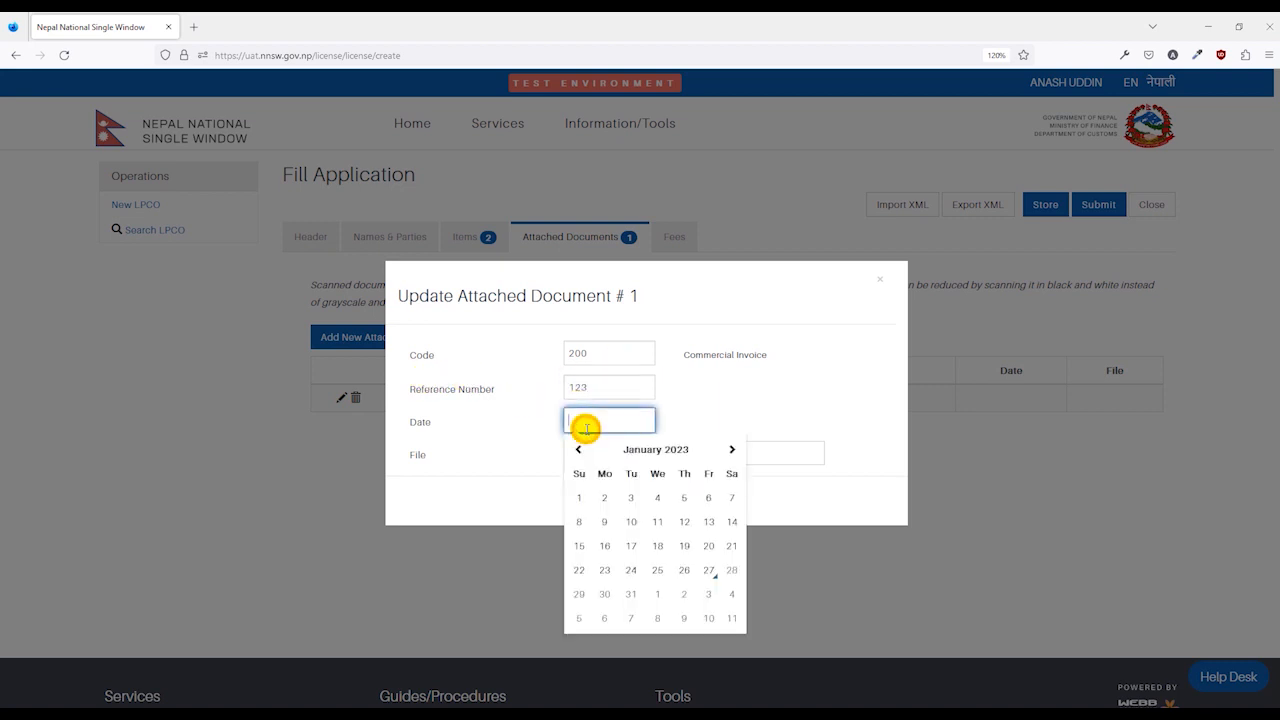
left_click(674, 562)
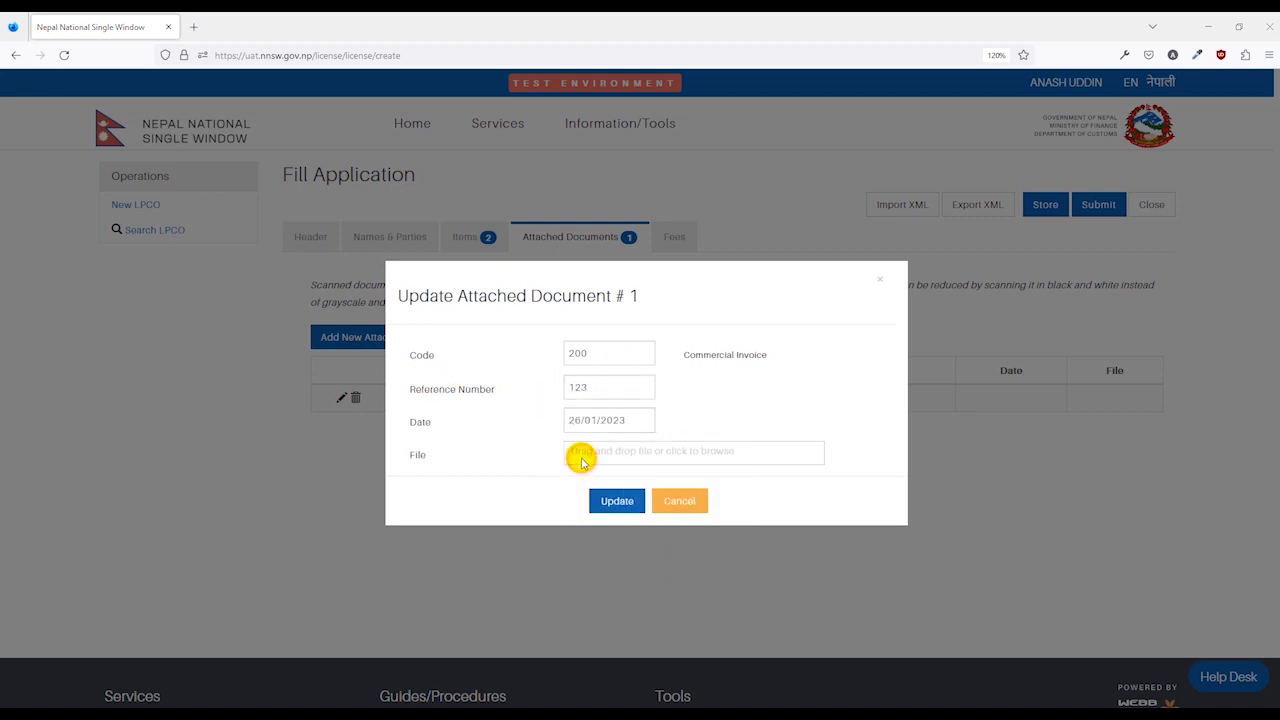
left_click(582, 460)
scroll(300, 271, "down", 1)
left_click(153, 242)
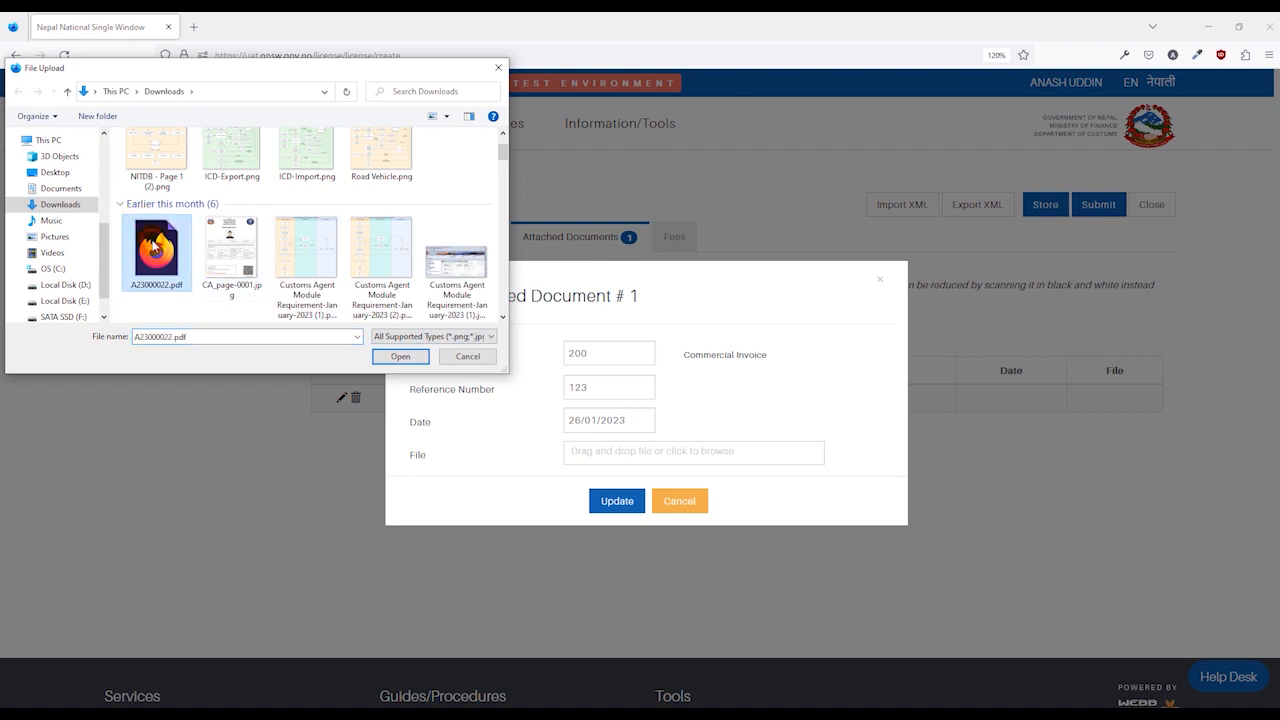
left_click(401, 357)
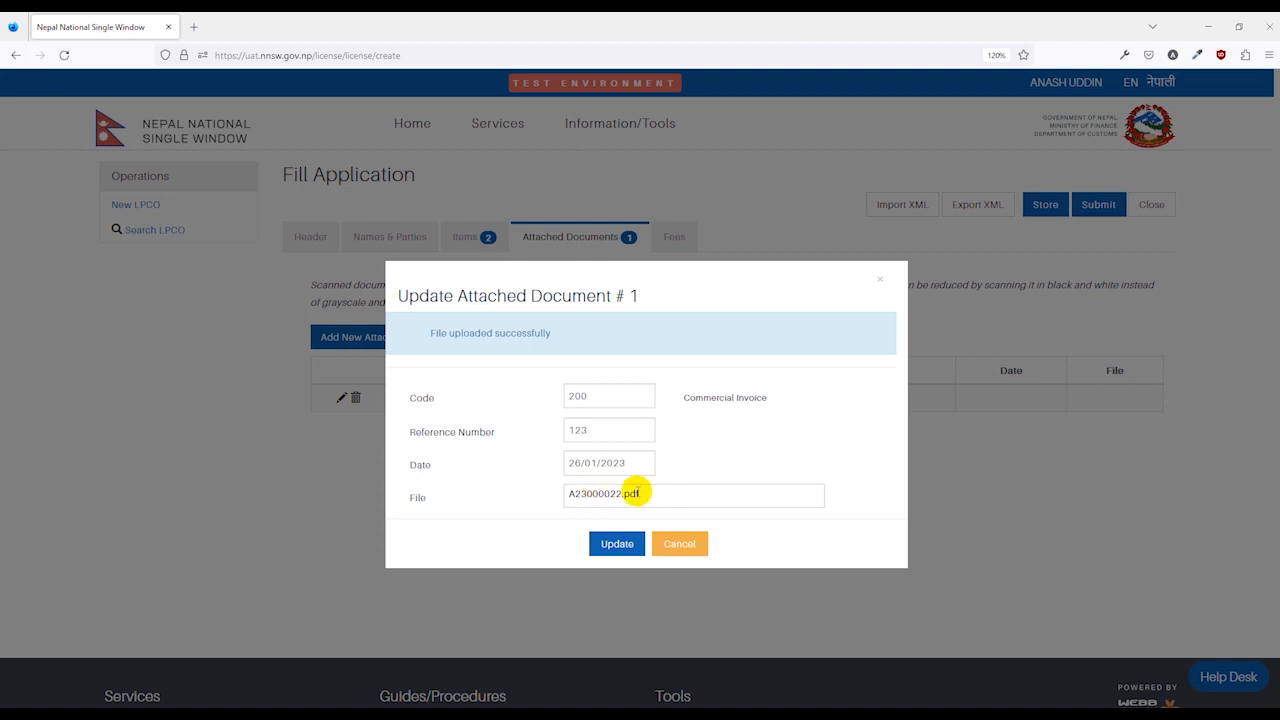
left_click(617, 544)
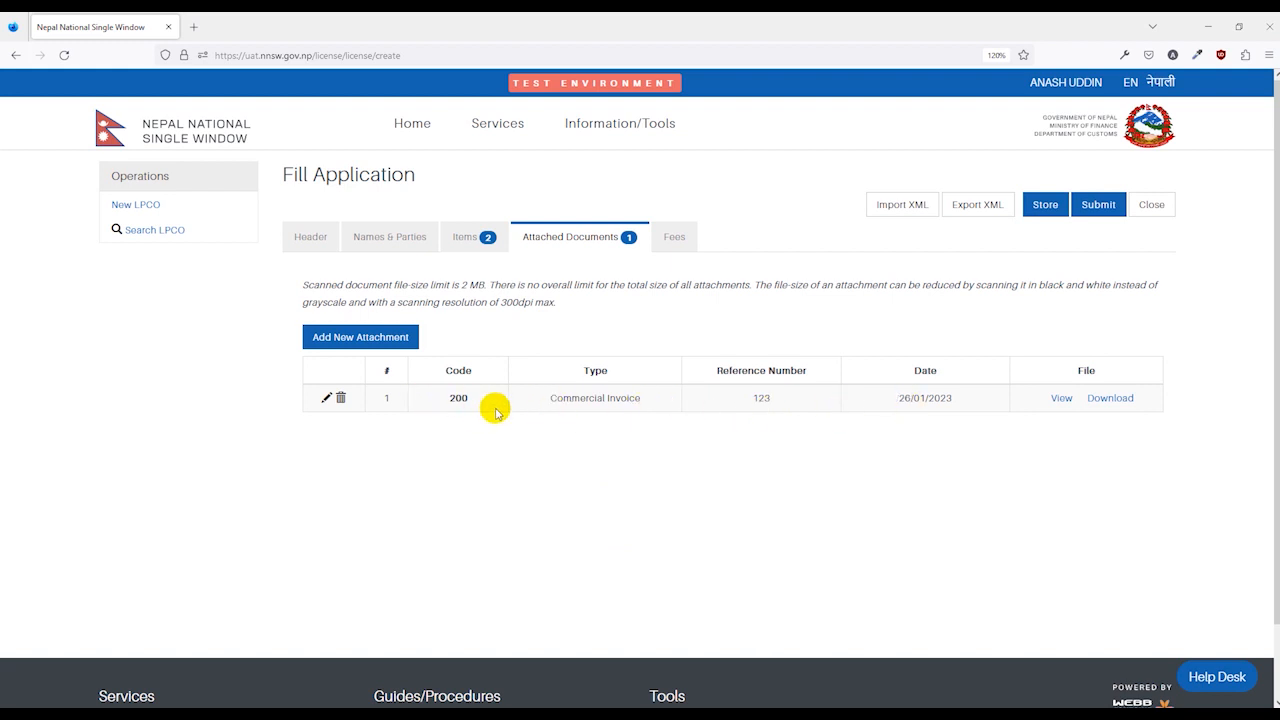
Add a 103 Packing List attachment with the file CA_page-0001.jpg.
left_click(388, 338)
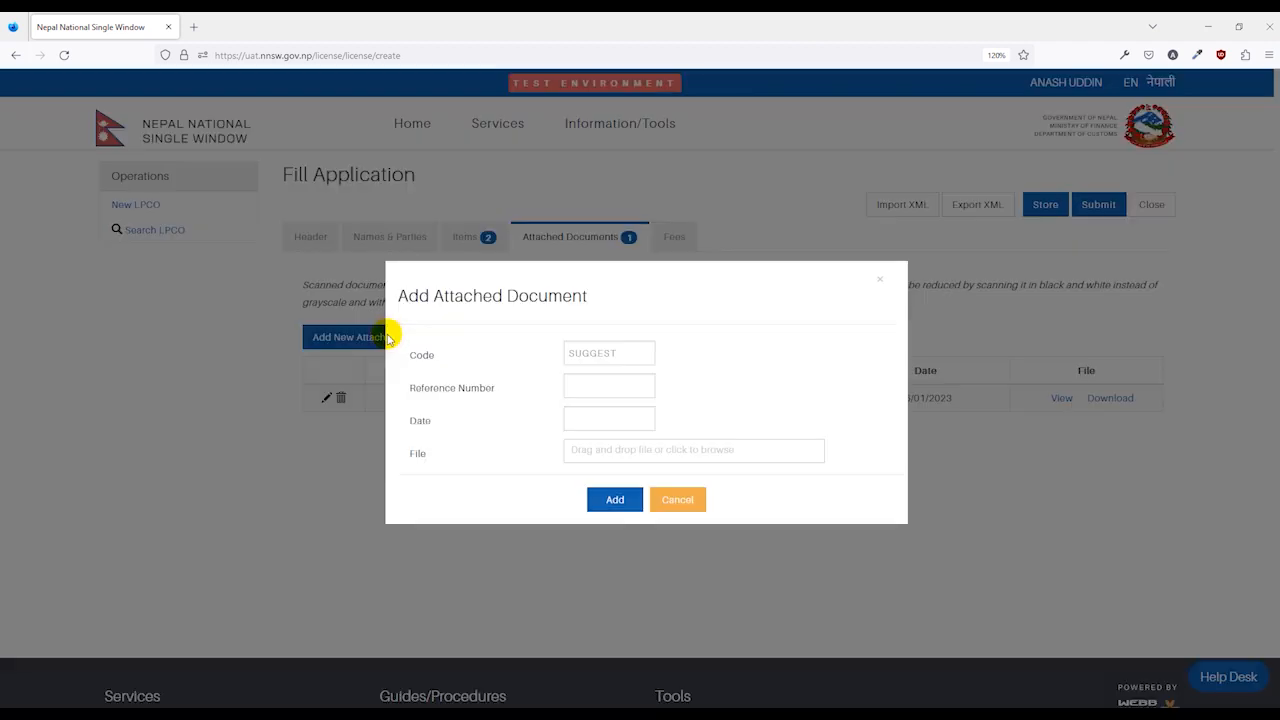
left_click(603, 355)
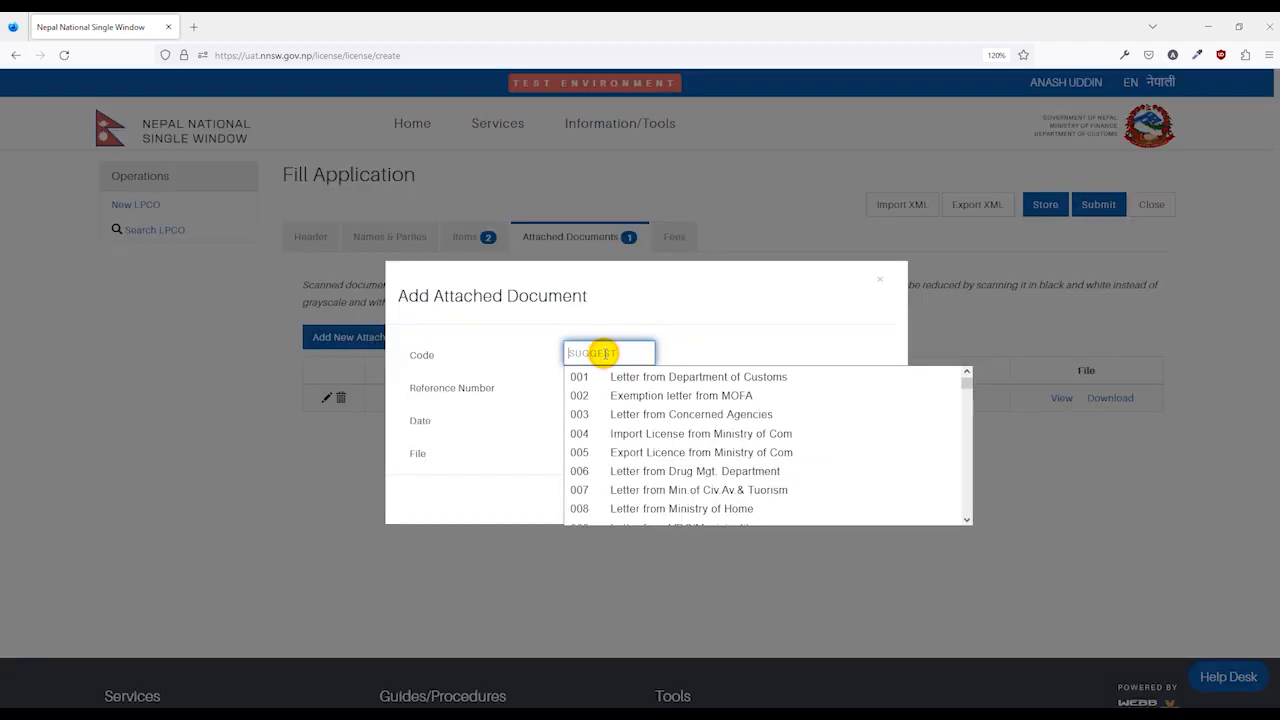
type("pac")
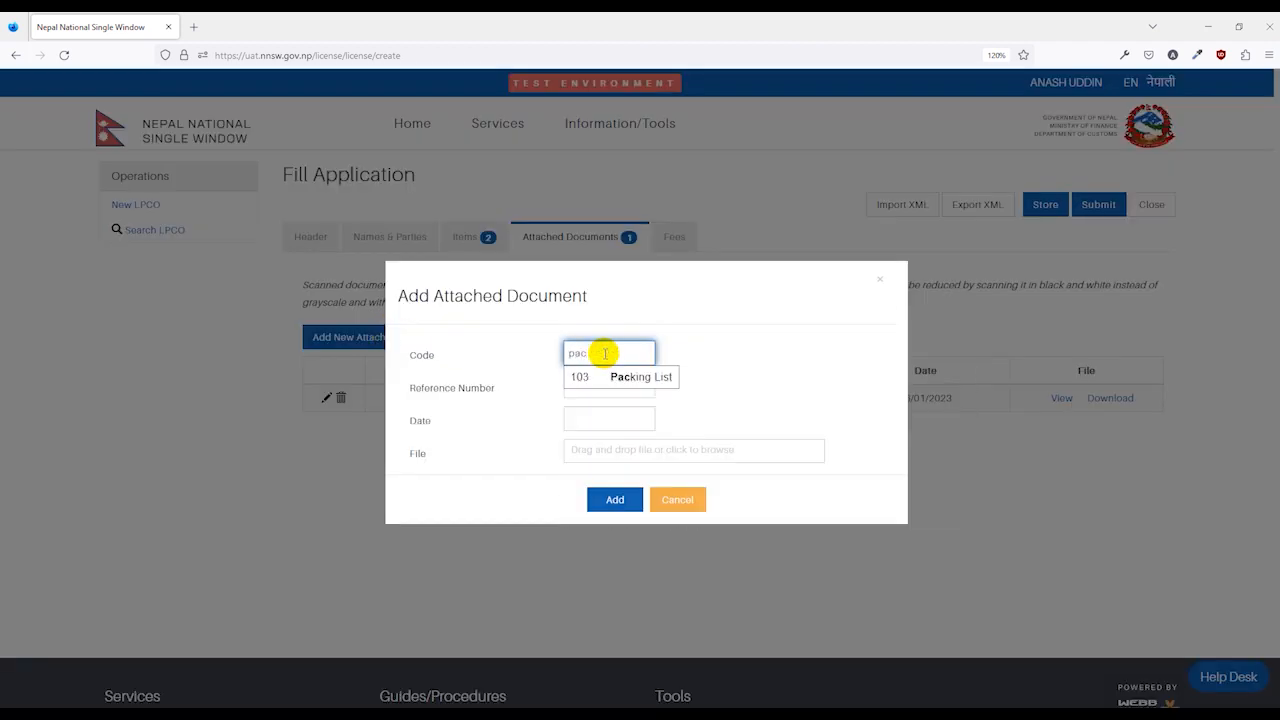
left_click(630, 394)
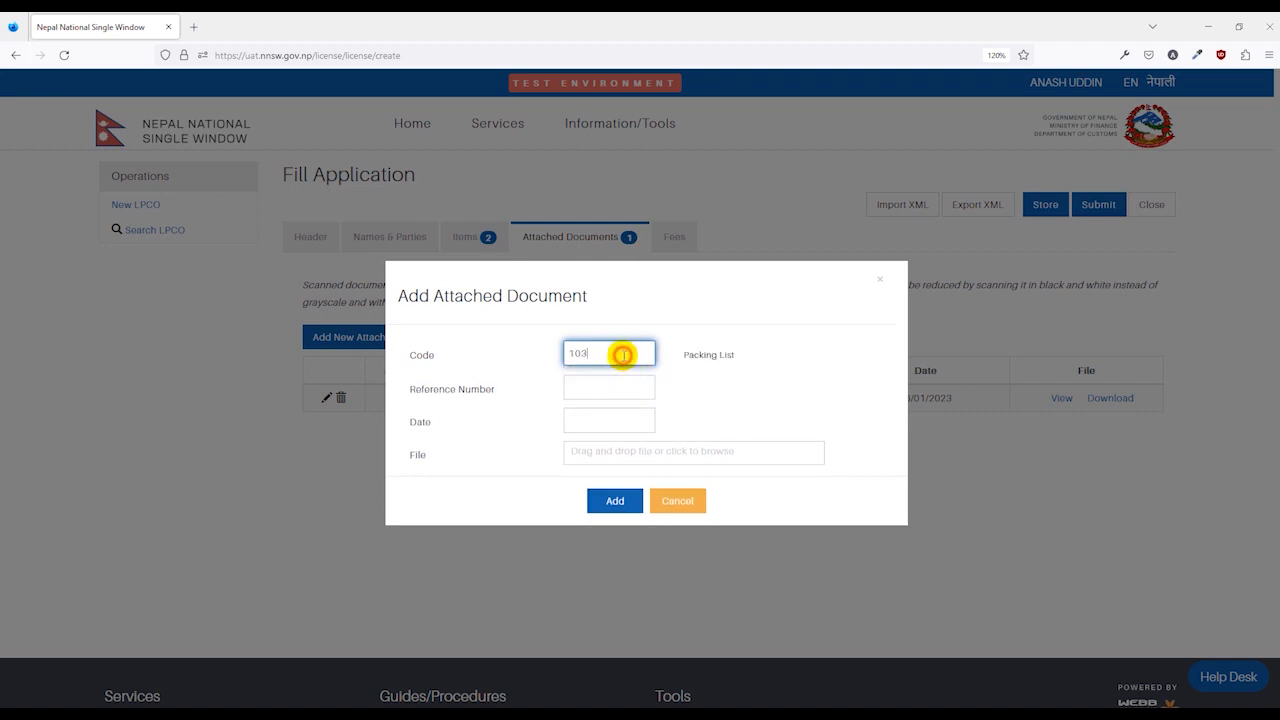
key("BackSpace")
key("BackSpace")
type("9")
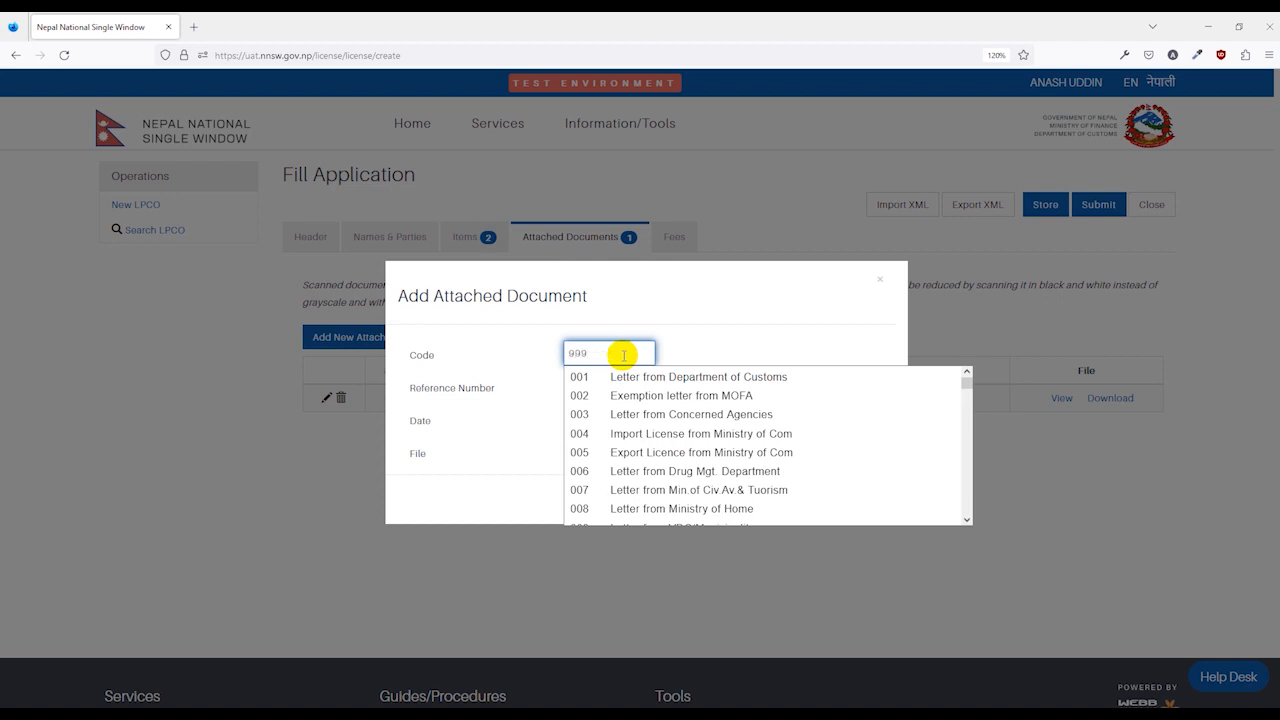
type("99")
key("BackSpace")
key("BackSpace")
key("BackSpace")
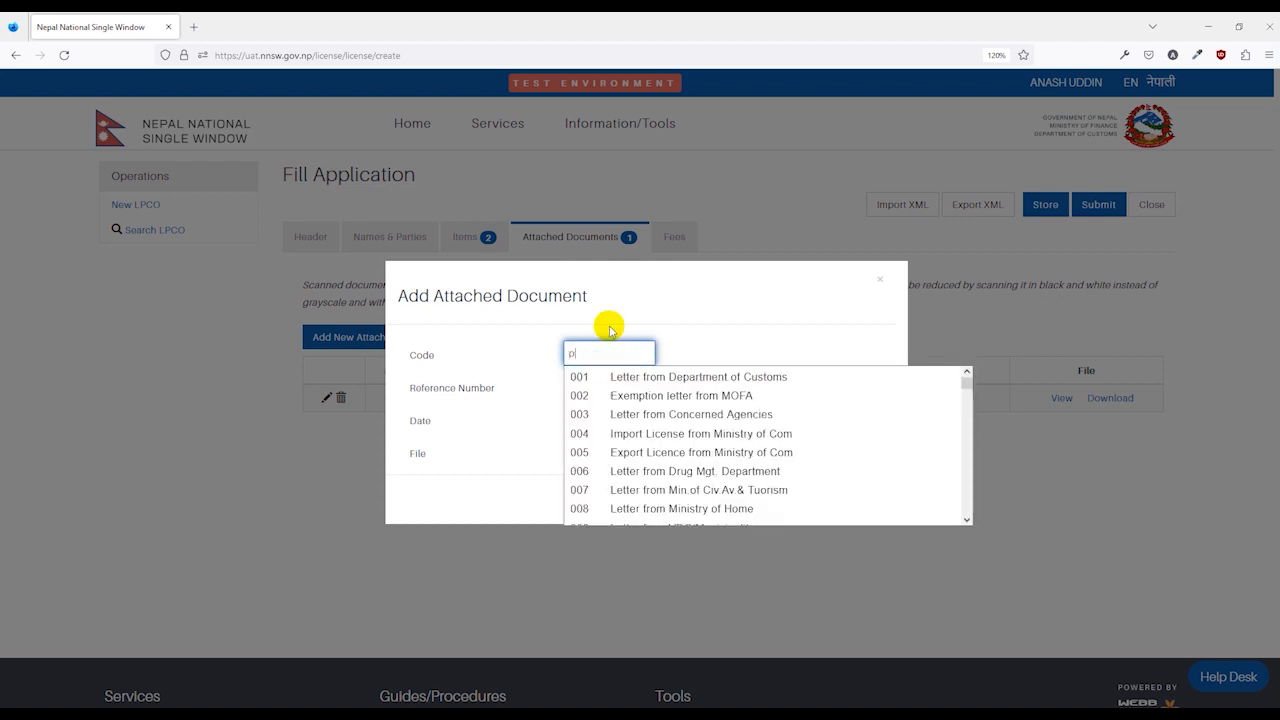
left_click(625, 375)
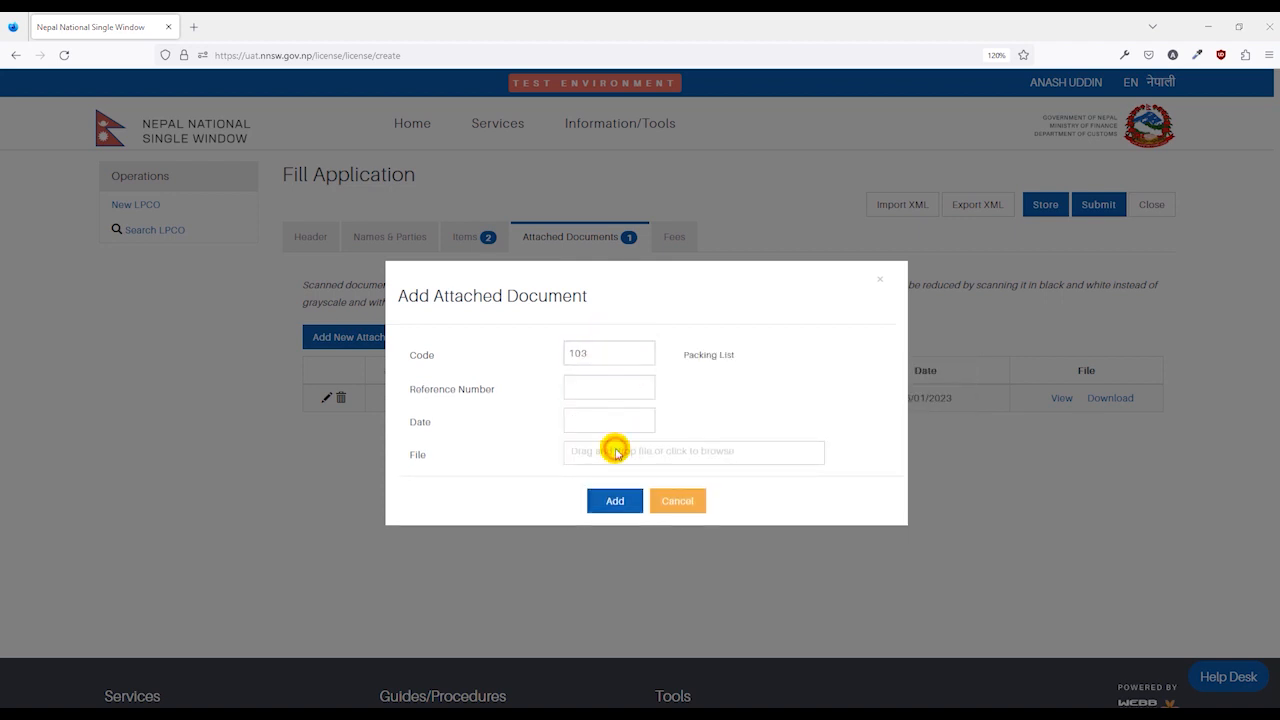
left_click(611, 447)
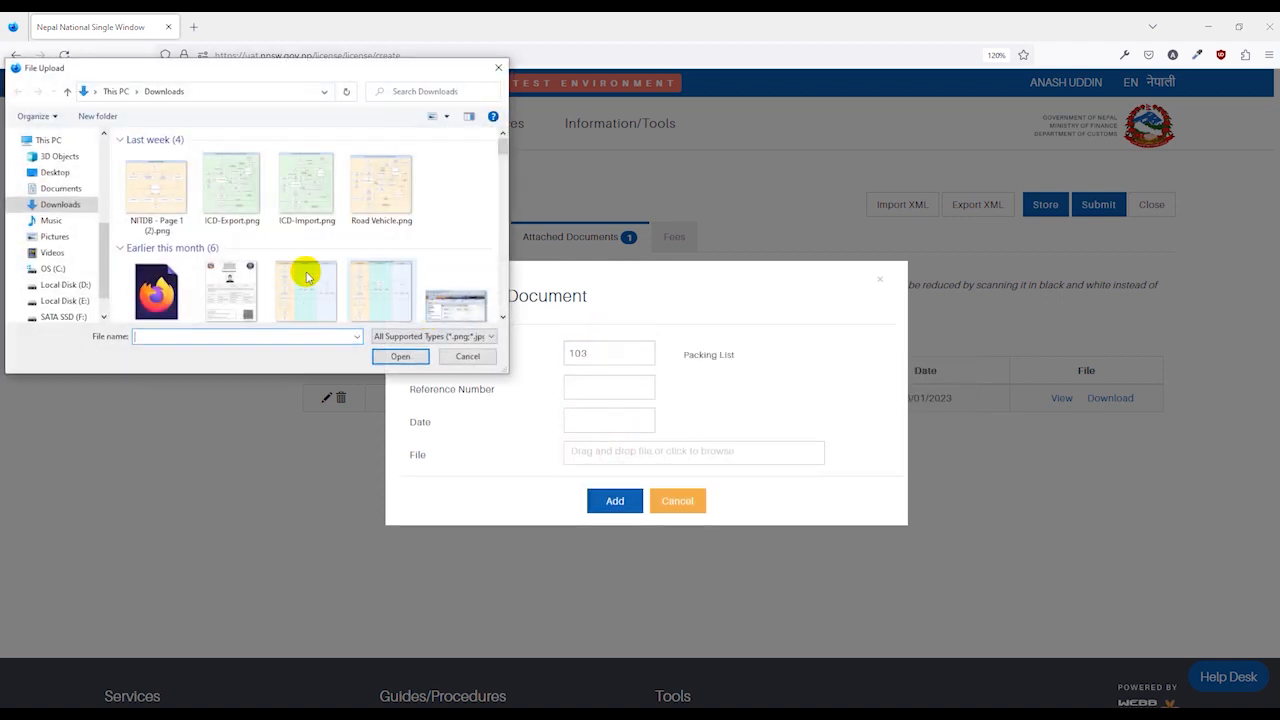
scroll(263, 277, "down", 1)
double_click(248, 285)
left_click(588, 433)
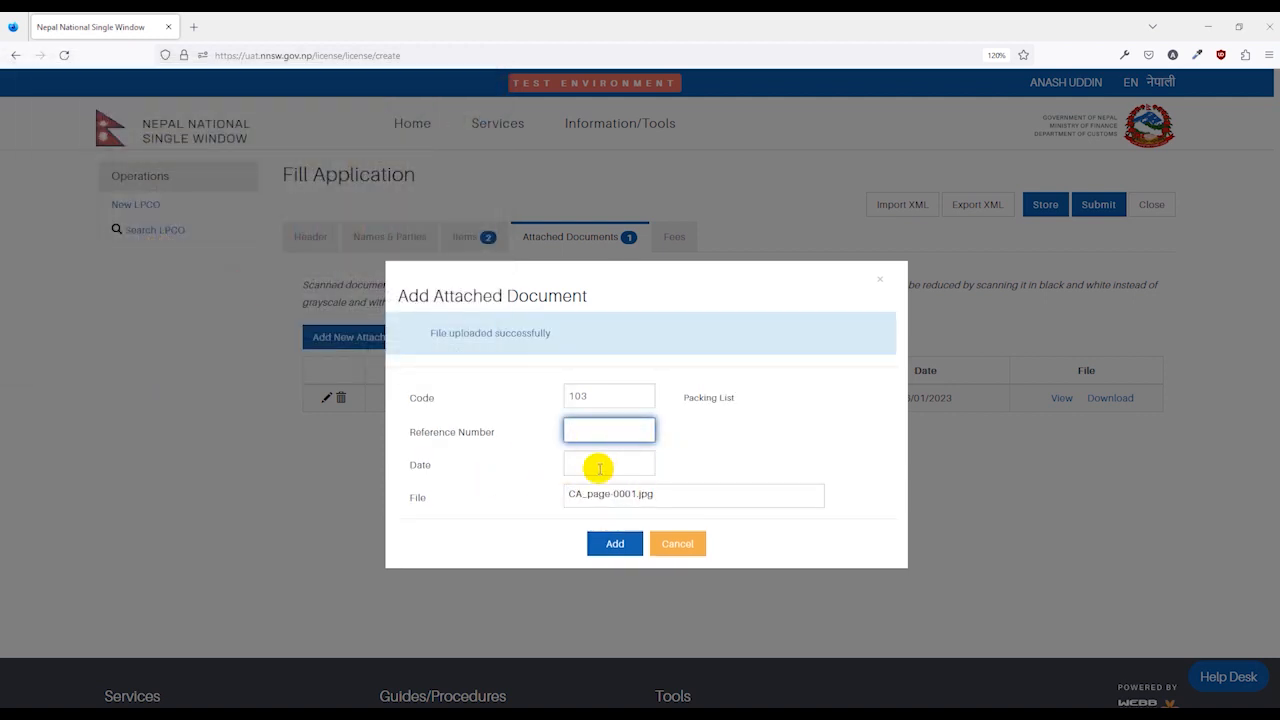
left_click(614, 545)
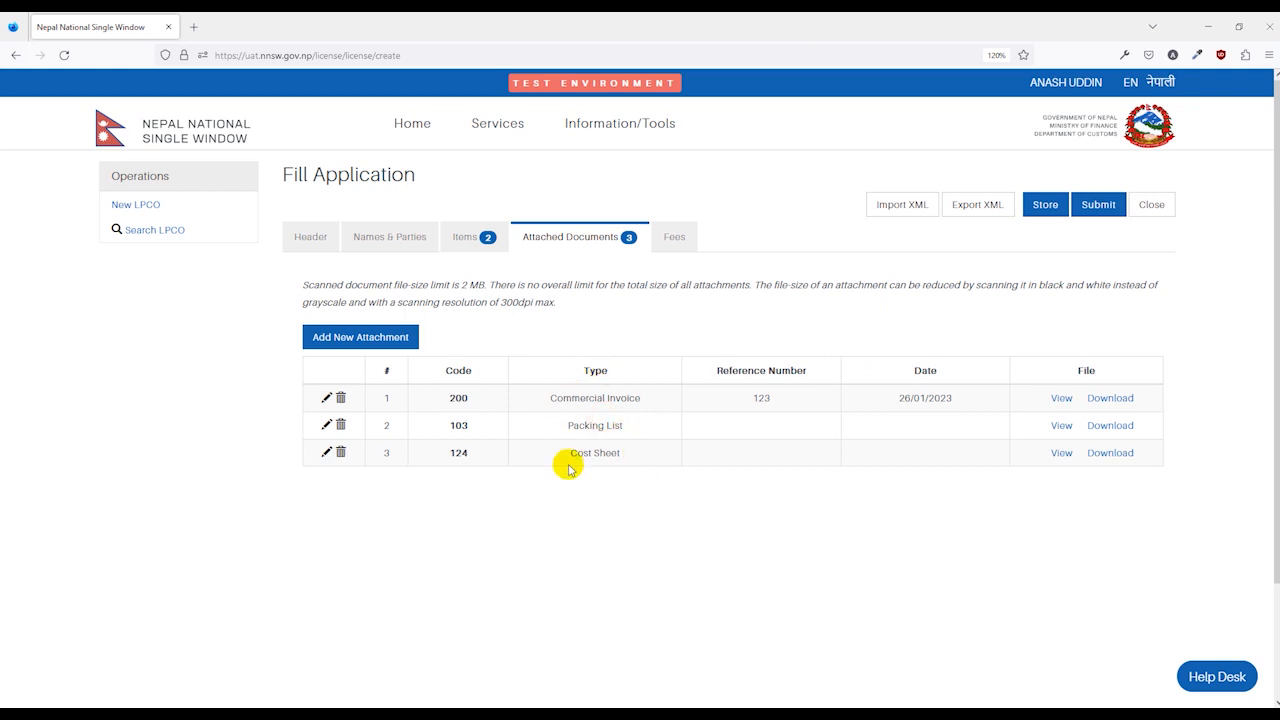
Review the fees, then submit the LPCO 940 application and confirm with Yes.
left_click(675, 237)
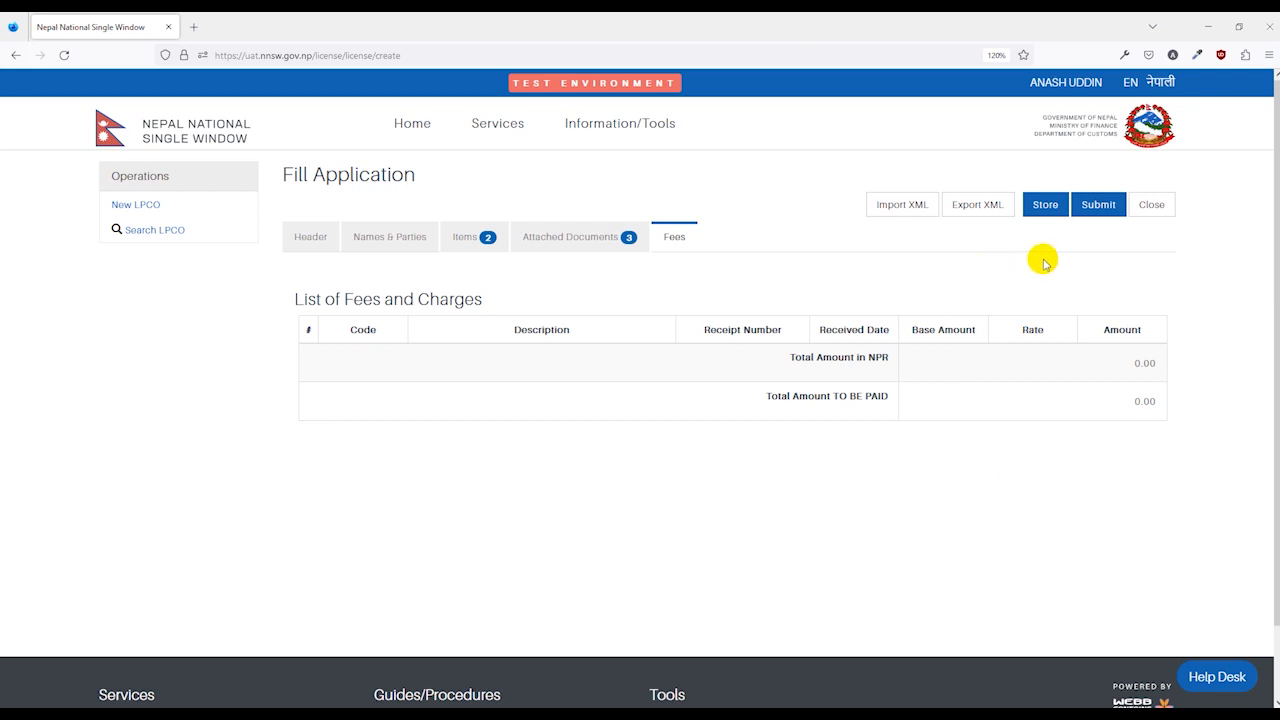
left_click(1092, 208)
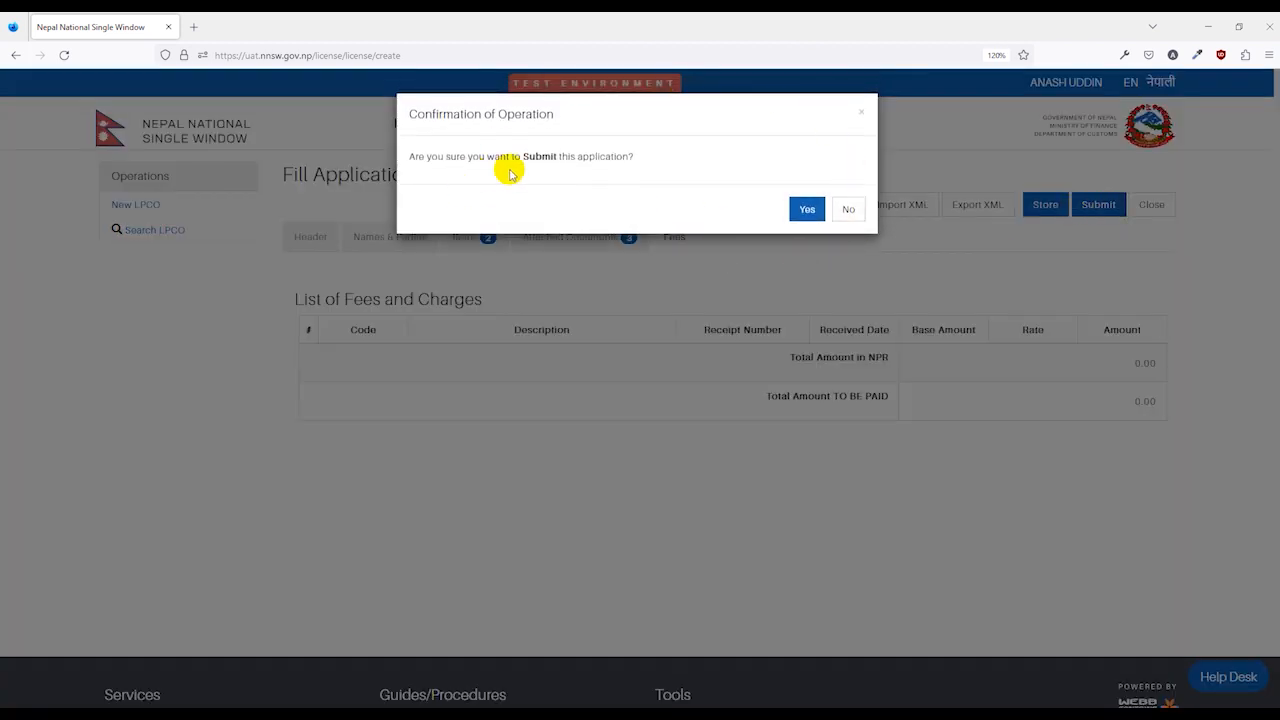
left_click(807, 215)
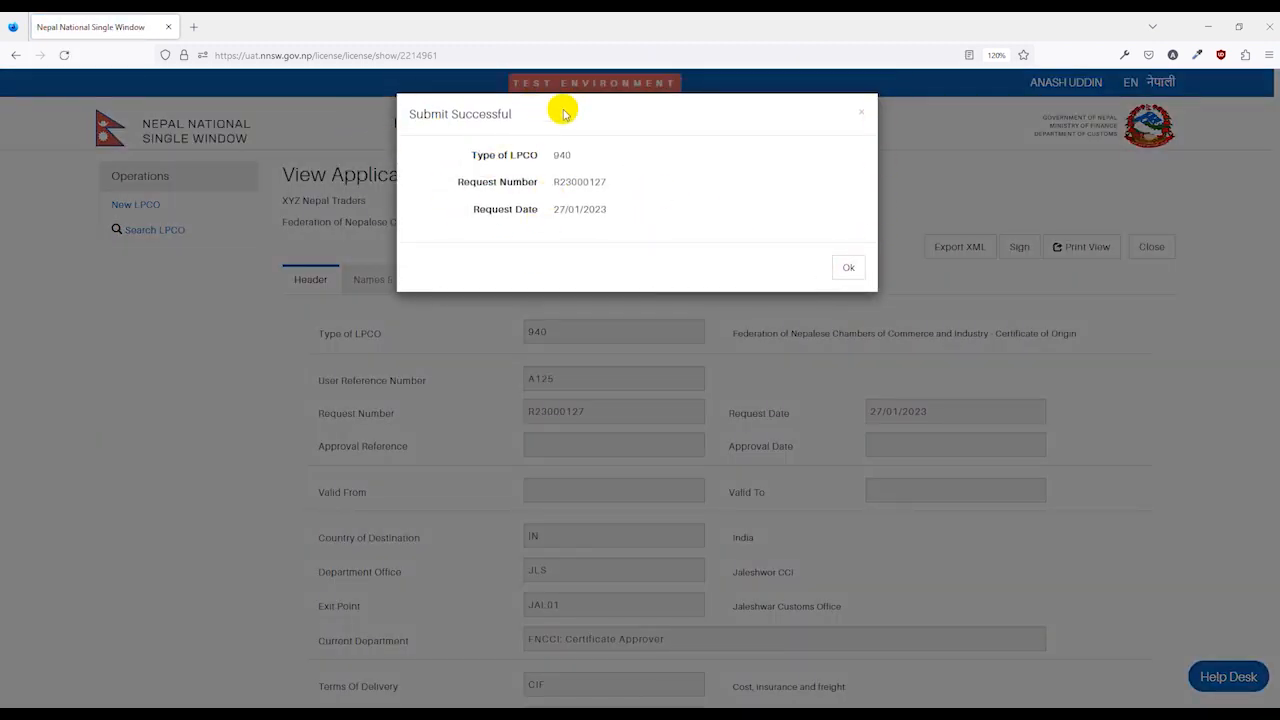
Dismiss the success notice, check Names & Parties, and view the Requested status in Query & Notification.
left_click(848, 267)
left_click(390, 282)
scroll(491, 394, "down", 2)
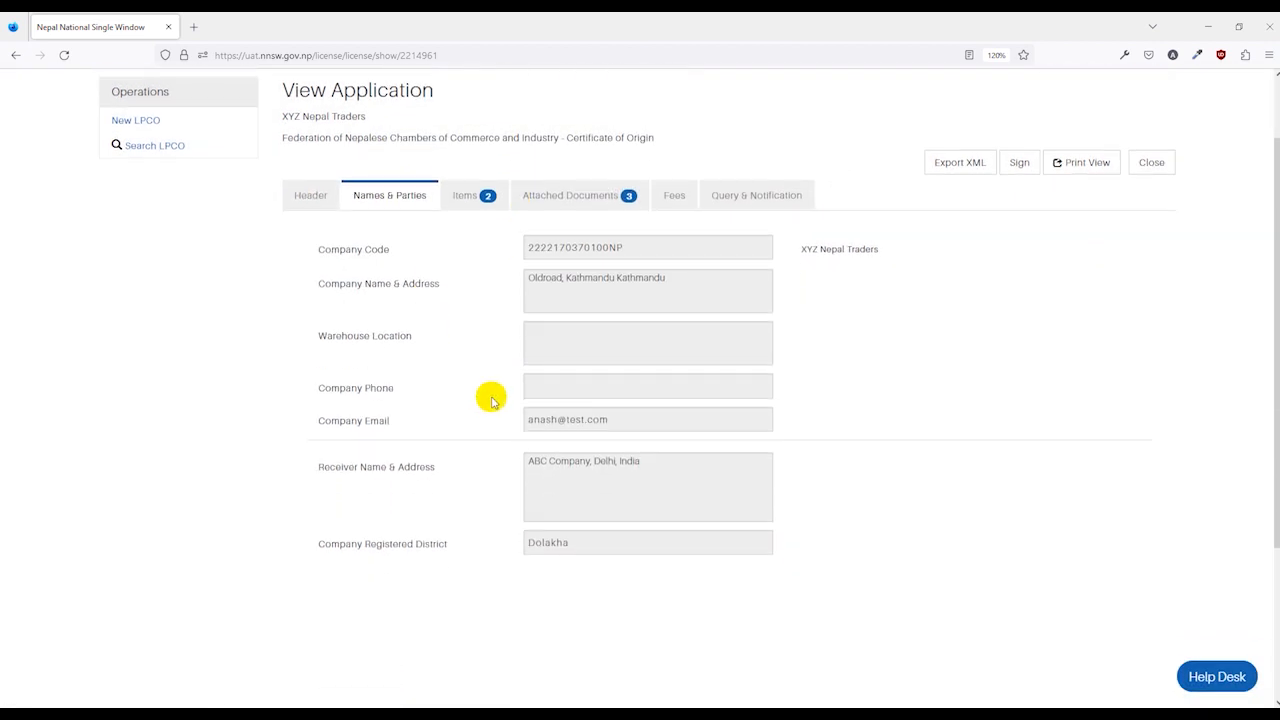
left_click(520, 422)
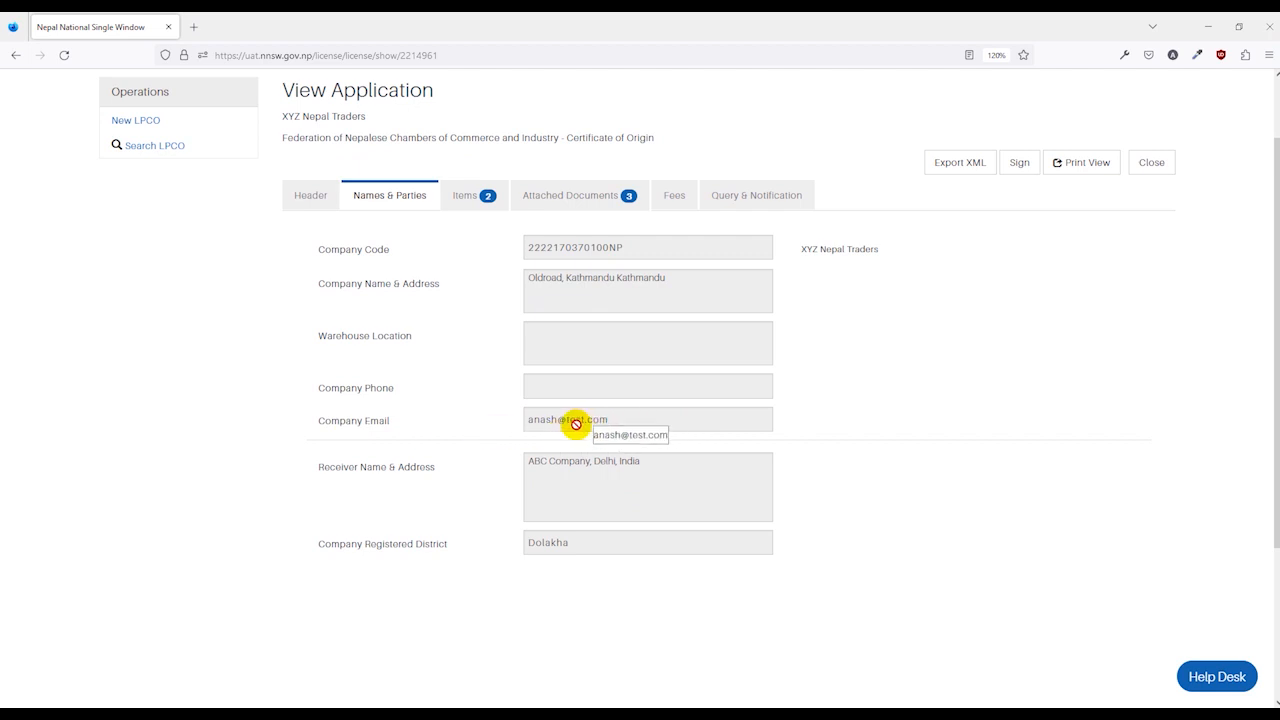
scroll(601, 427, "up", 2)
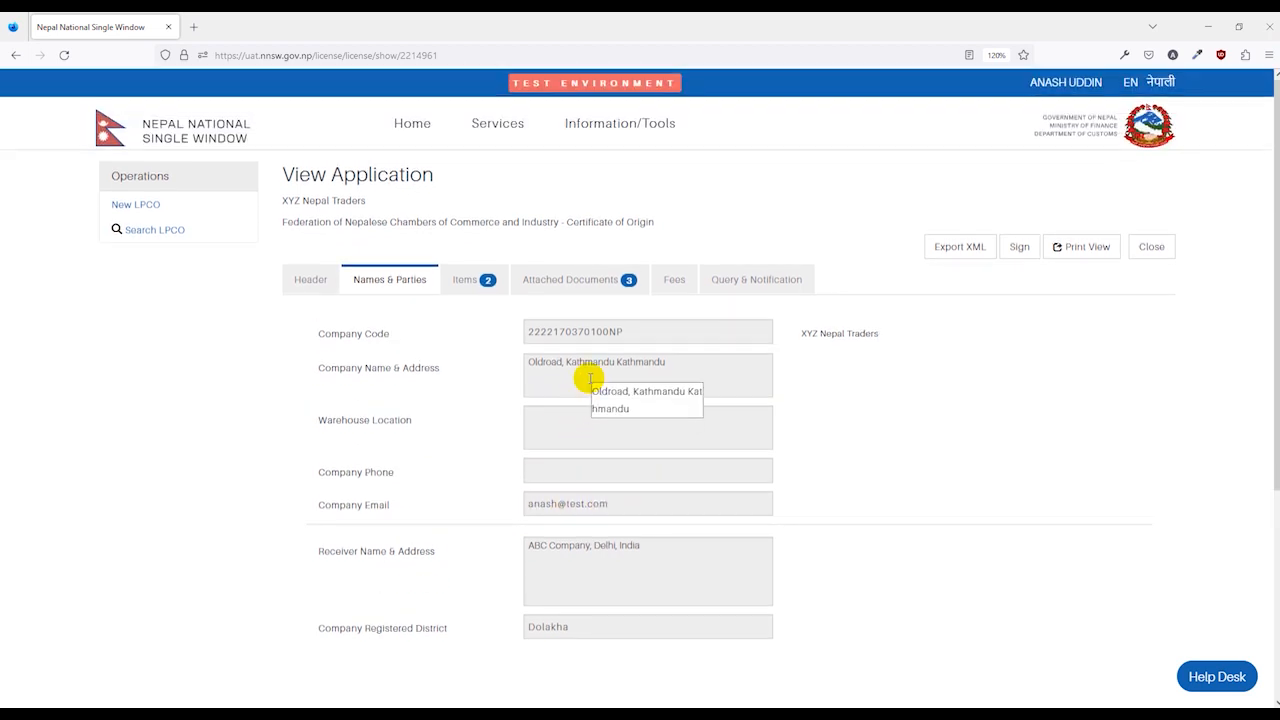
left_click(756, 288)
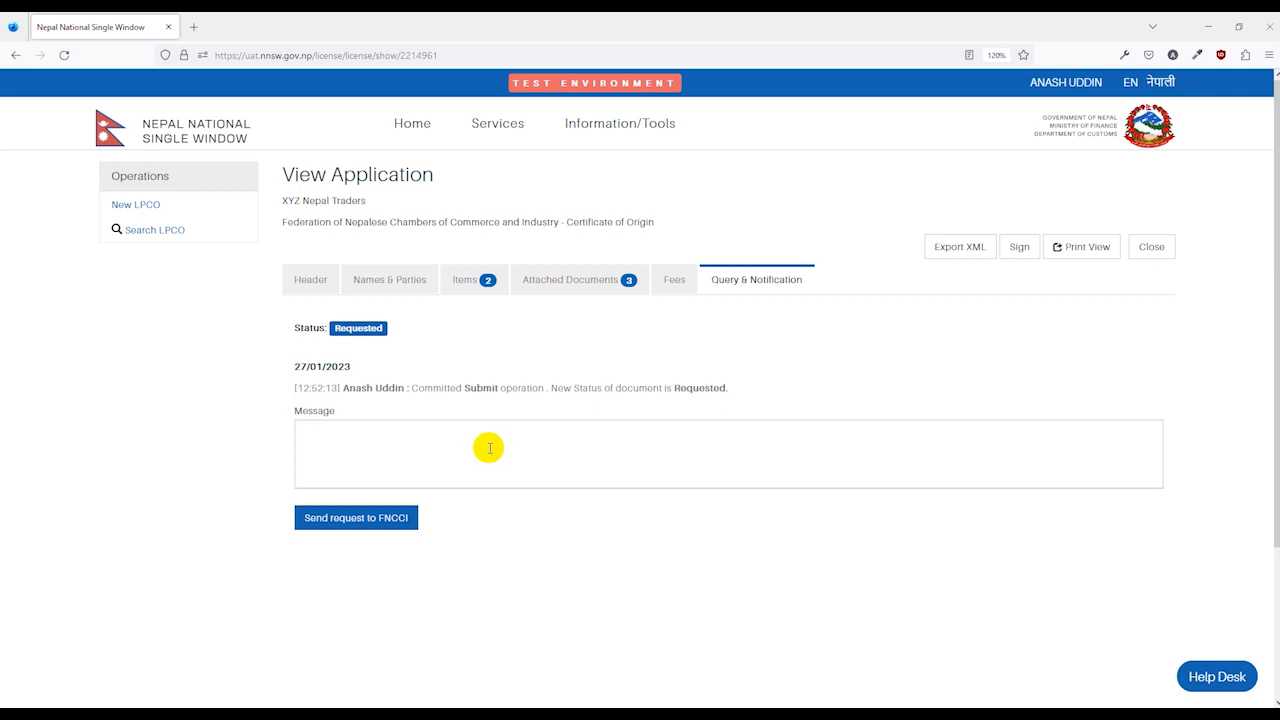
left_click(300, 443)
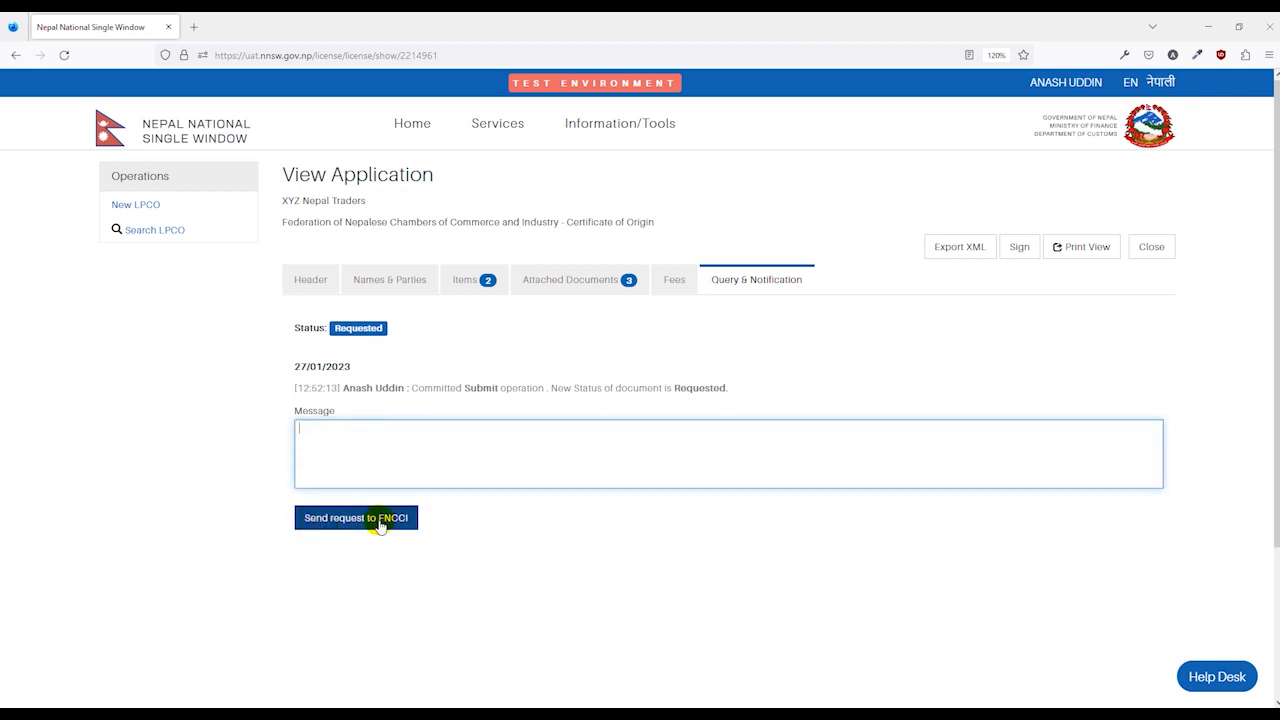